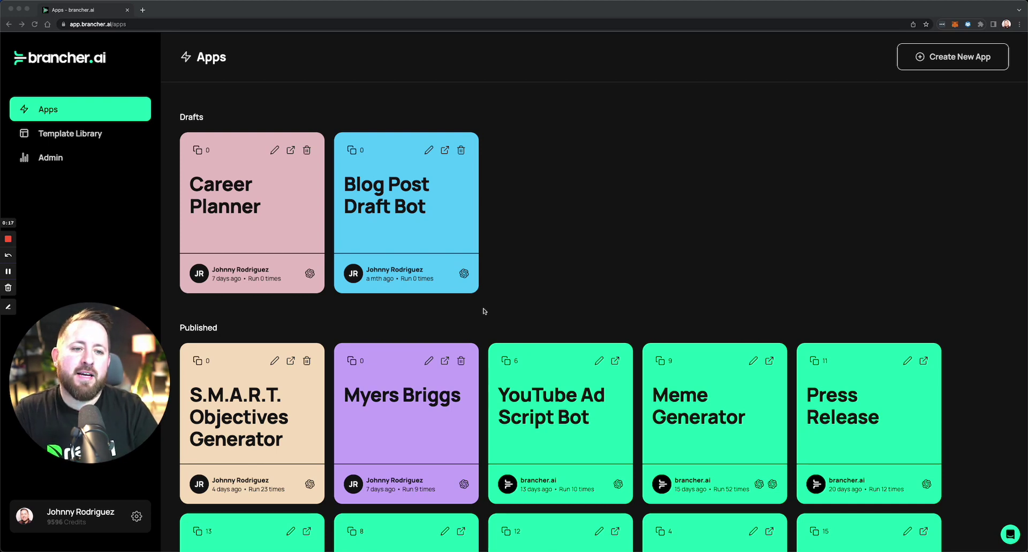
Clone the IMAX Movie Film Still template from the template library and review its form and flow logic.
left_click(339, 115)
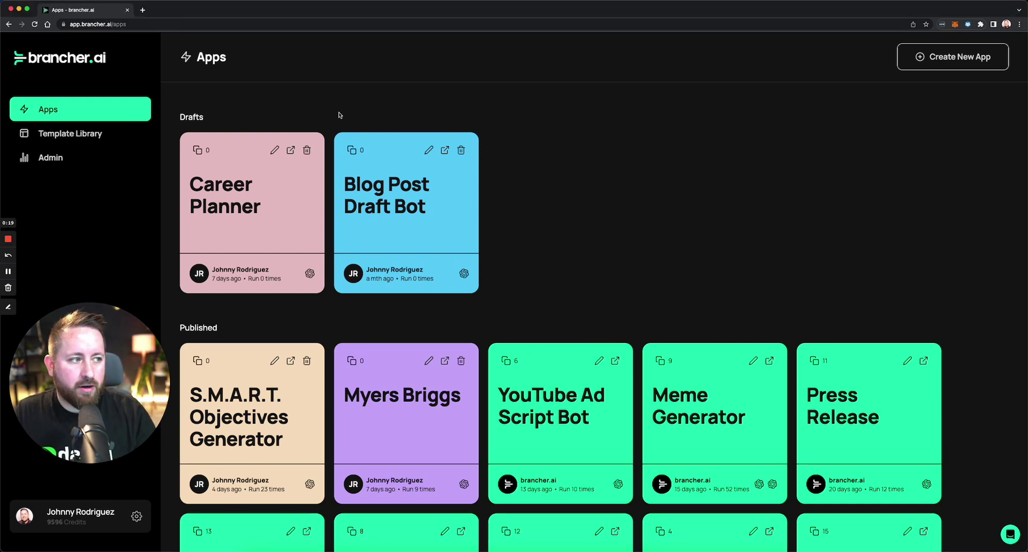
left_click(107, 137)
scroll(275, 158, "down", 4)
scroll(321, 188, "down", 5)
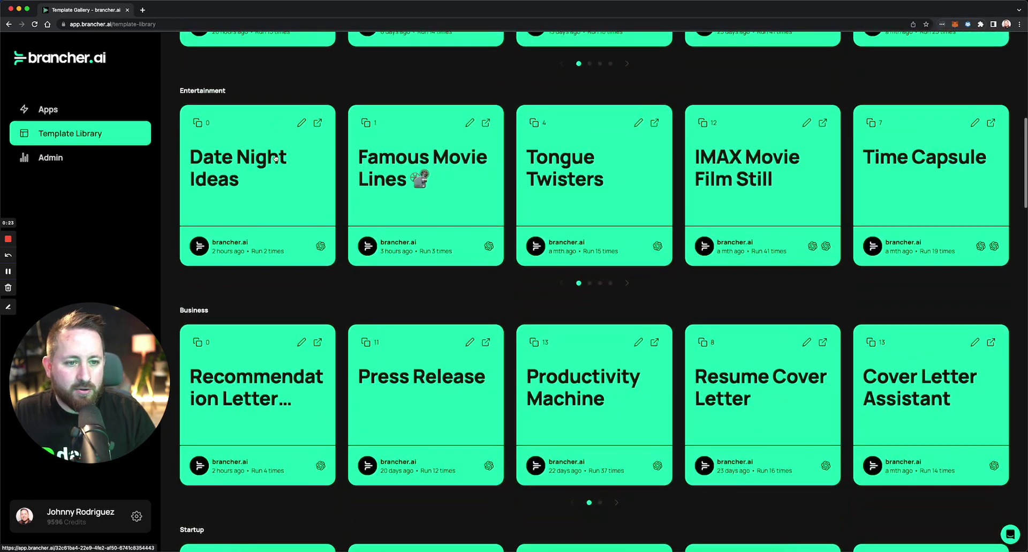
scroll(551, 294, "up", 3)
scroll(577, 304, "down", 1)
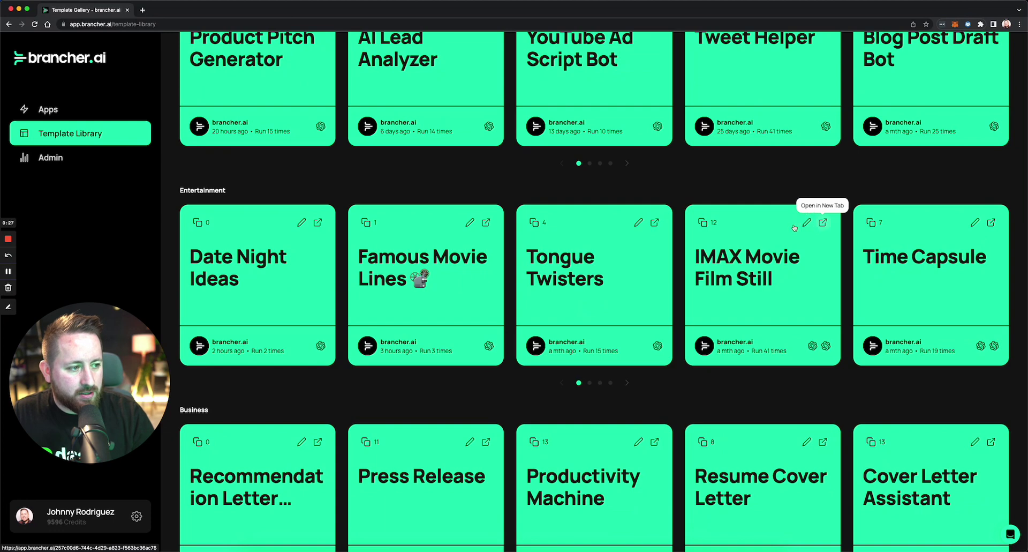
left_click(706, 223)
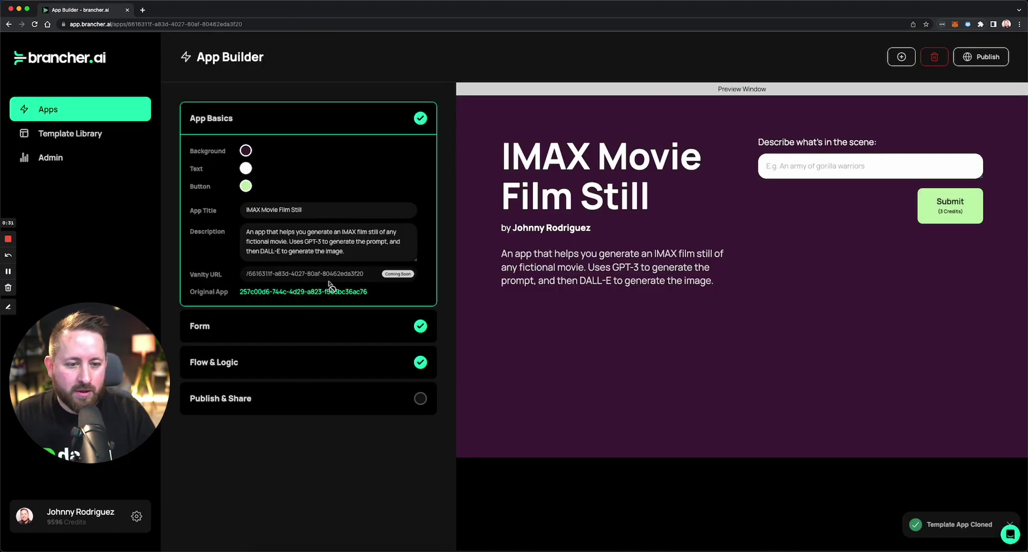
left_click(267, 321)
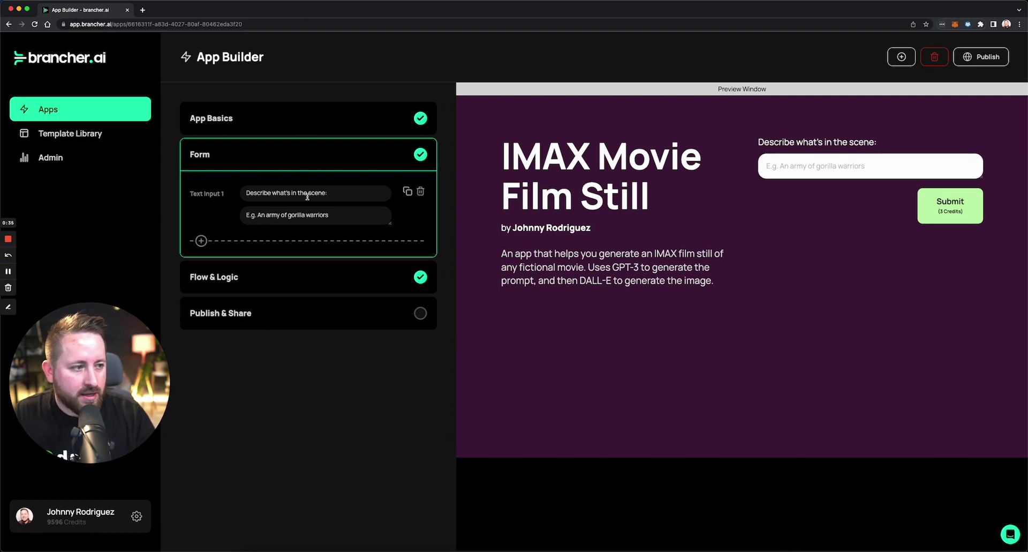
left_click(271, 273)
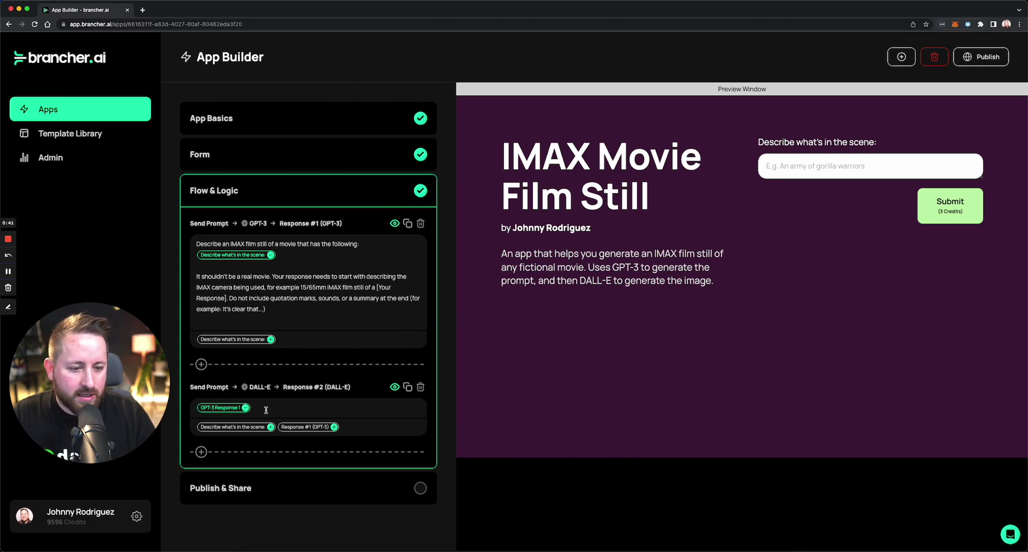
Create a new app from scratch and set its background color to dark blue (1D4194).
left_click(112, 119)
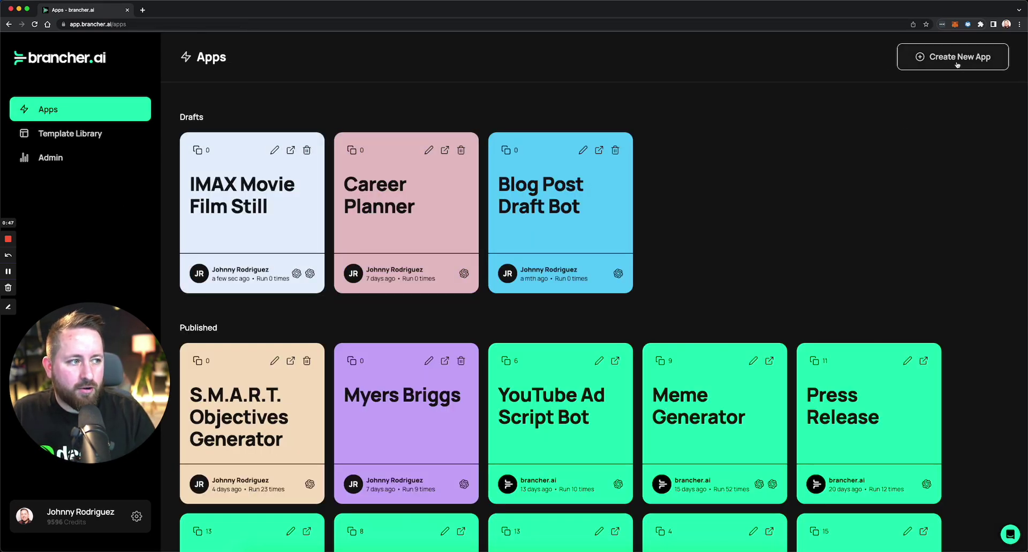
left_click(957, 62)
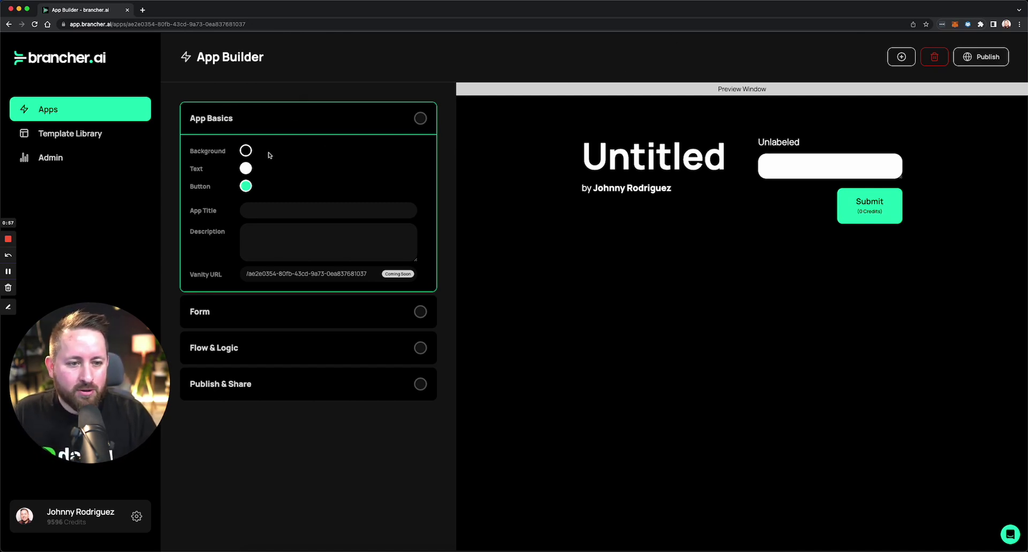
left_click(247, 151)
left_click(305, 191)
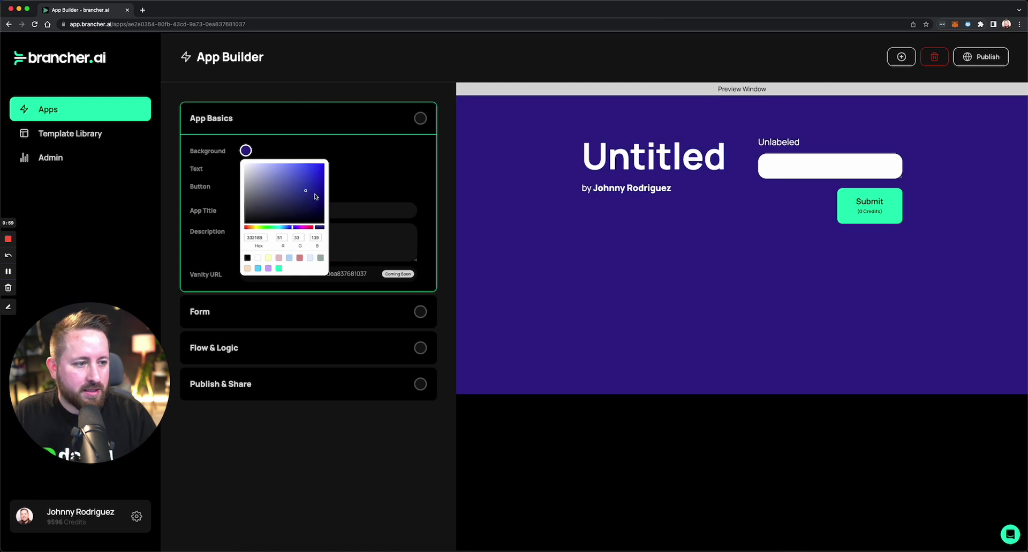
left_click(308, 191)
left_click(309, 189)
left_click(287, 228)
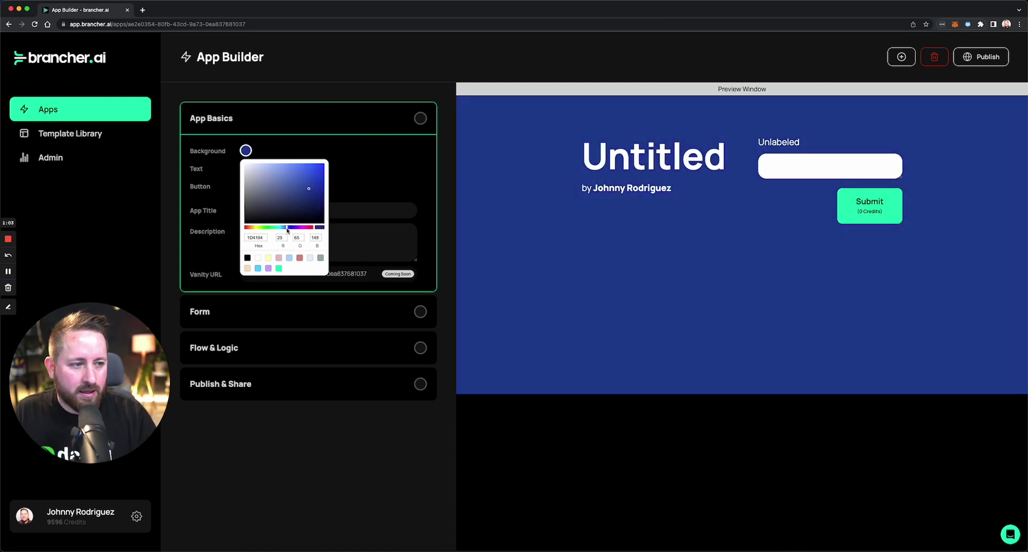
left_click(292, 147)
Set the new app's button color to black.
left_click(246, 186)
left_click_drag(254, 229, 245, 221)
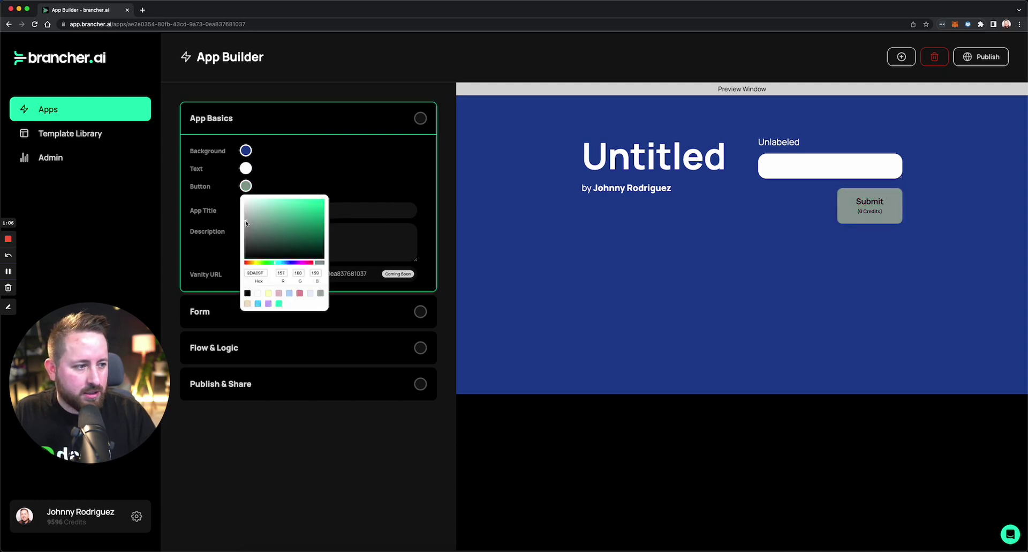
left_click(246, 260)
left_click(217, 202)
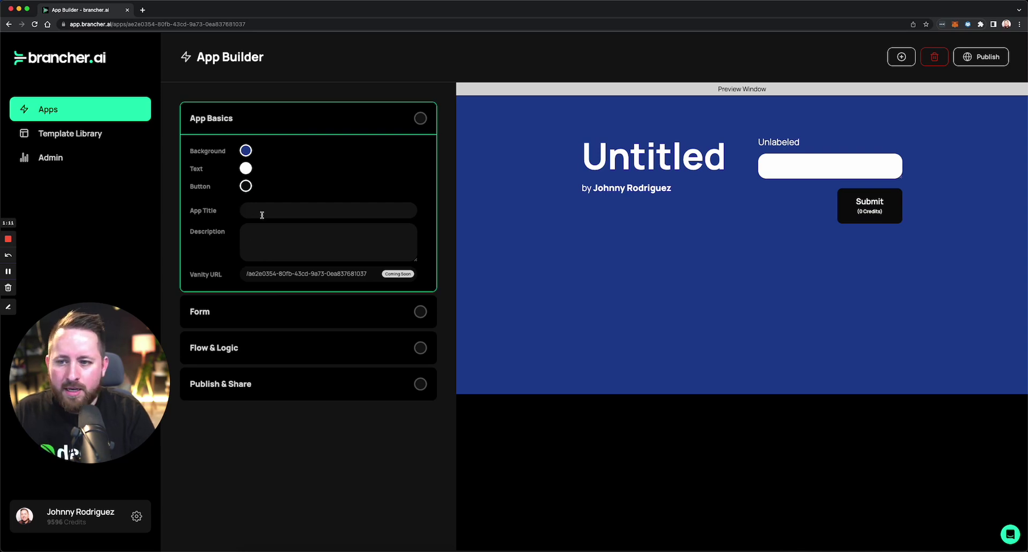
Enter "LinkedIn Post Bot" as the app title.
type("LinkedI")
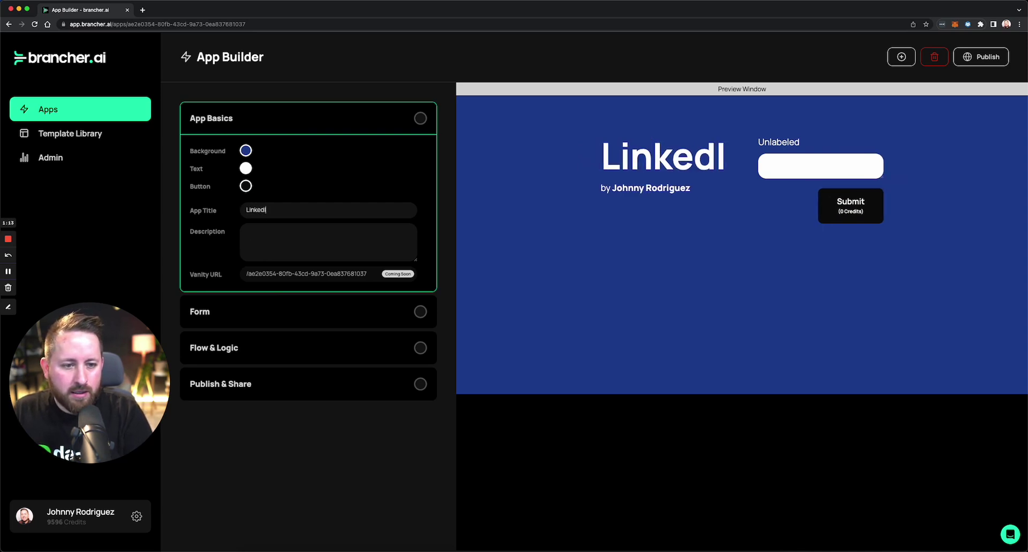
type("n Post")
type(" Ge")
key("BackSpace")
key("BackSpace")
type("bot")
key("BackSpace")
key("BackSpace")
key("BackSpace")
type("NBo")
key("BackSpace")
key("BackSpace")
key("BackSpace")
type("Bot")
Enter the description "An AI-powered app that helps users quickly and easily create professional quality posts for their LinkedIn Profiles.".
left_click(264, 250)
type("An")
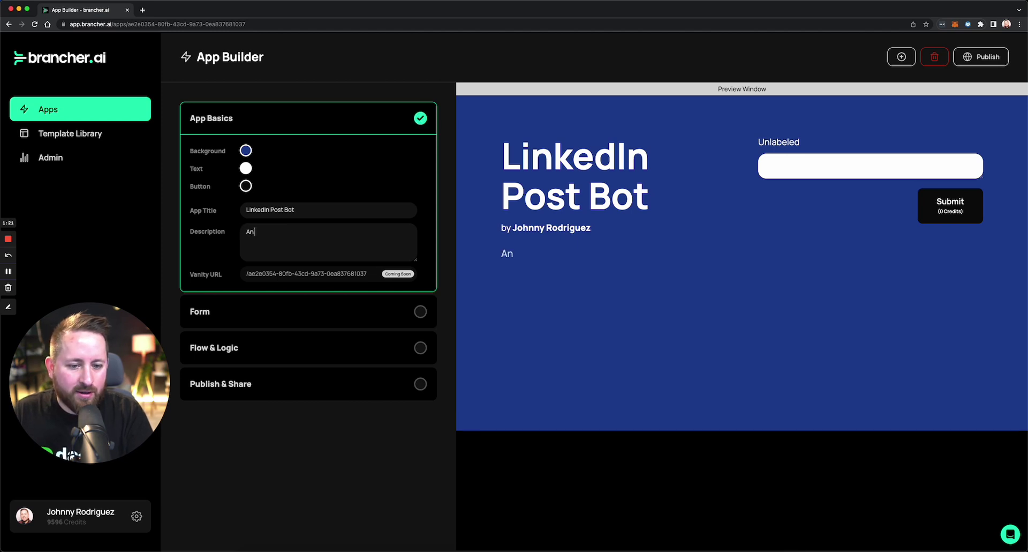
type(" AI-o")
type("owere")
type("d app")
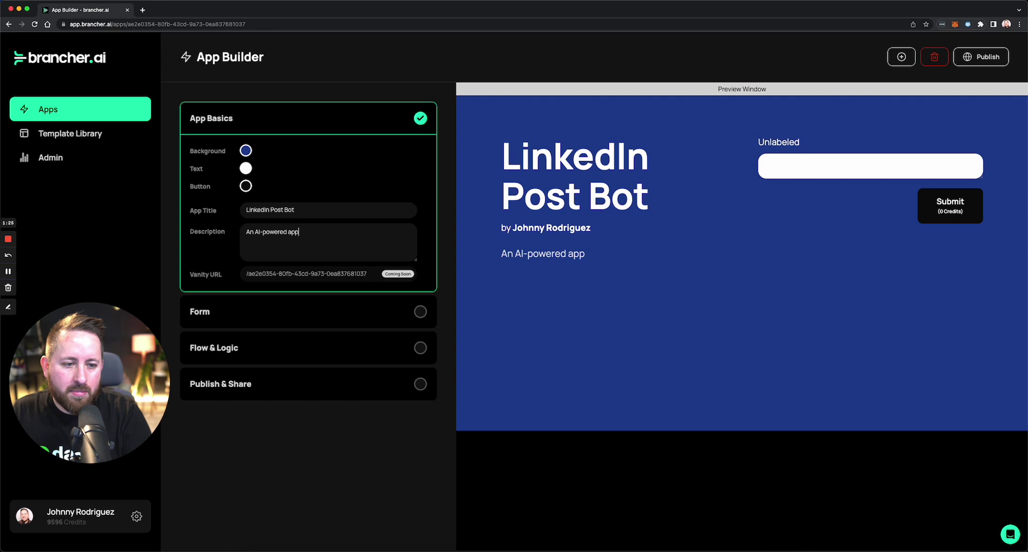
type(" that helps users quicly")
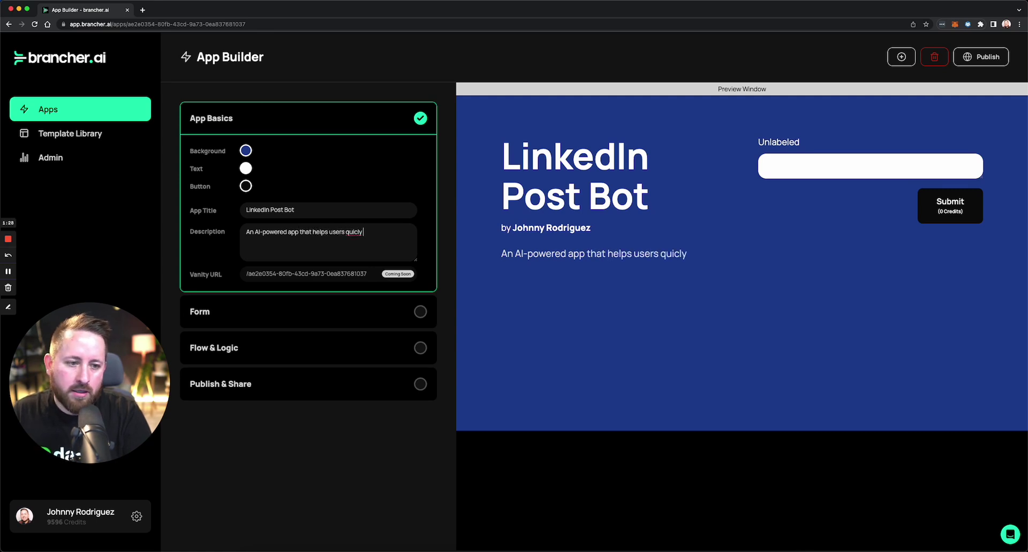
key("BackSpace")
type("kly and")
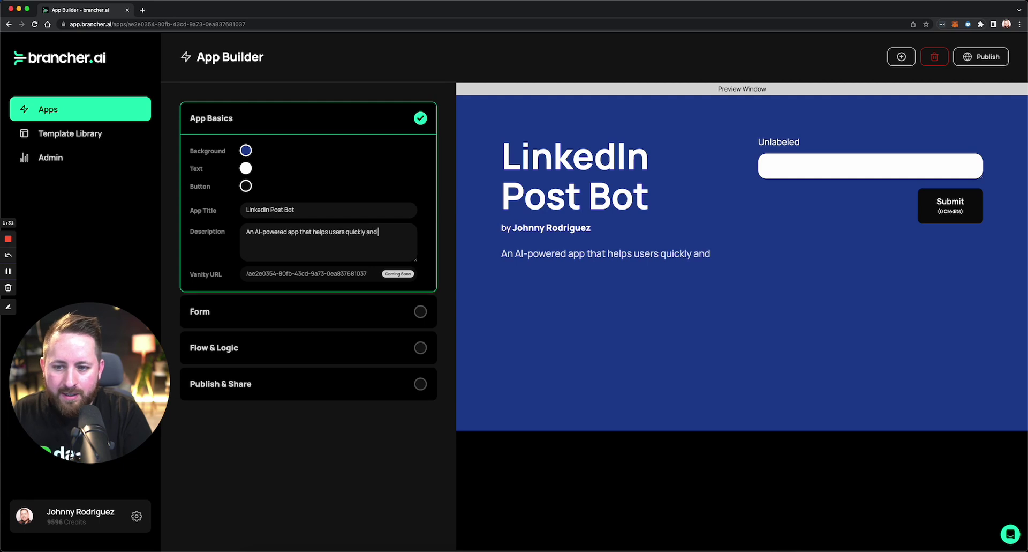
type(" easily create ")
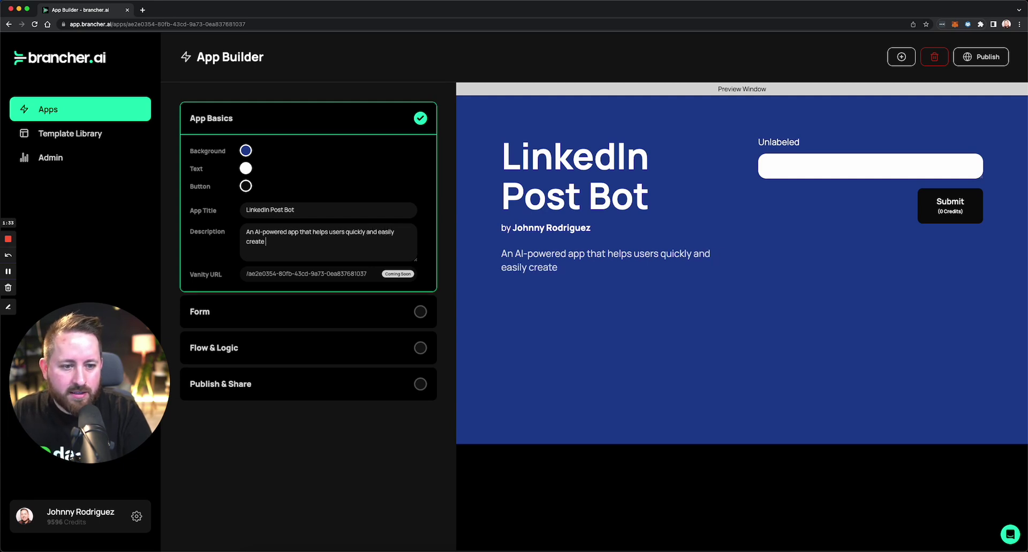
type("professional qua")
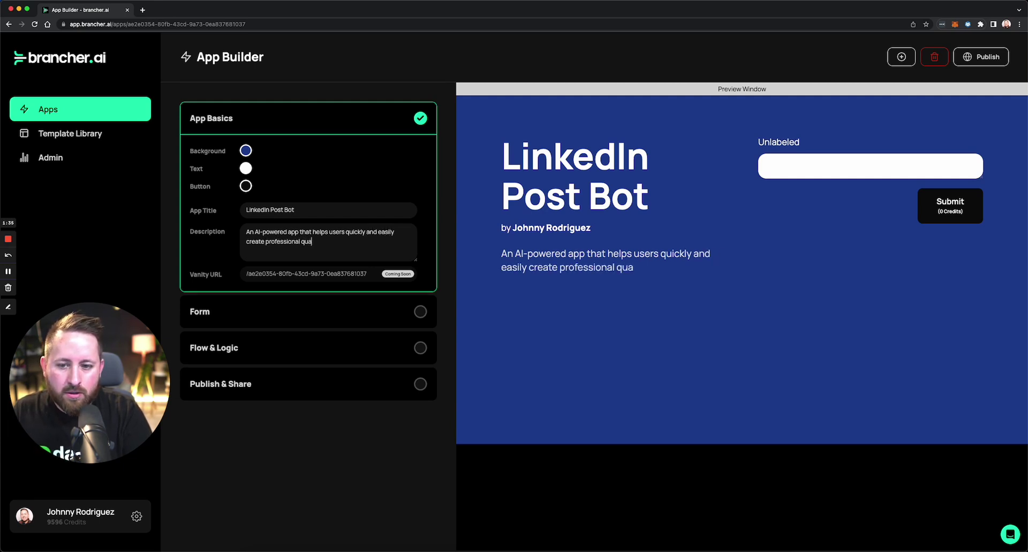
type("lity posts for")
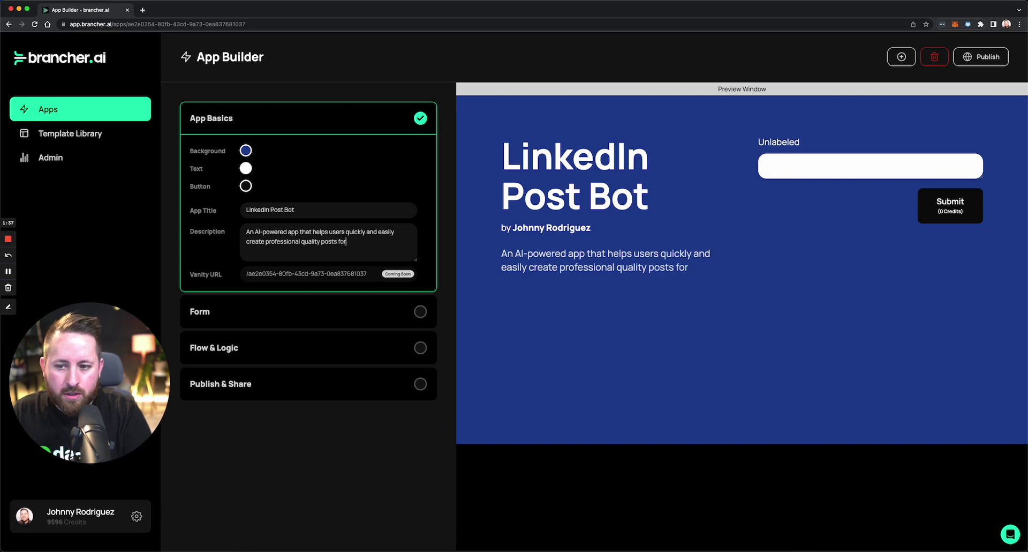
type(" their LinkedIn Progile")
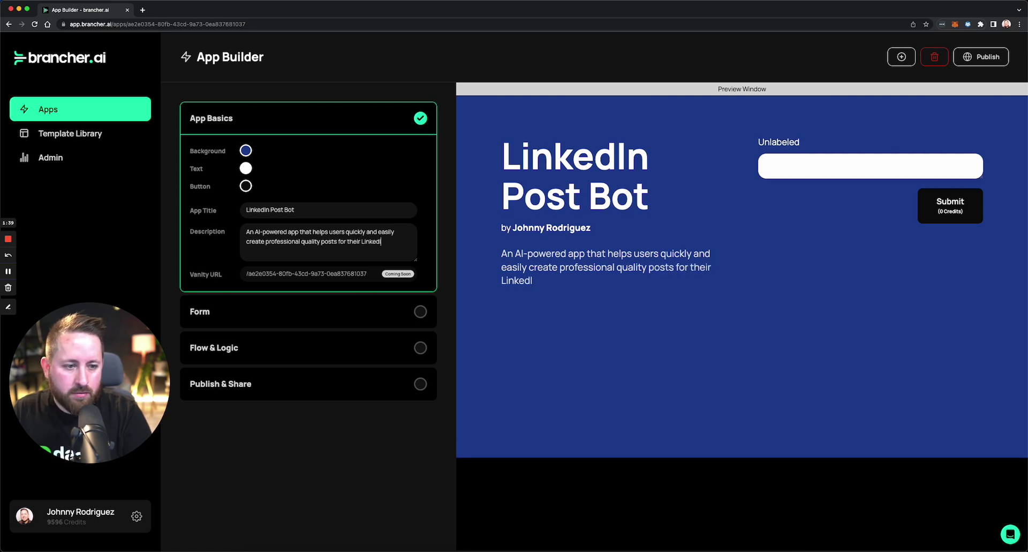
key("BackSpace")
key("BackSpace")
key("BackSpace")
key("BackSpace")
type("g")
key("BackSpace")
type("g")
key("BackSpace")
type("files.")
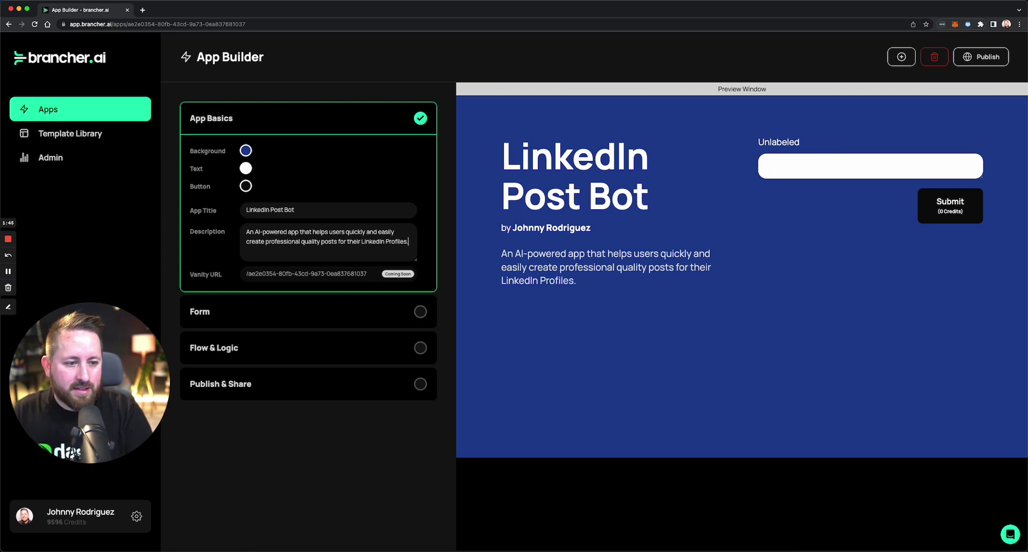
Insert the page emoji in front of the app title.
left_click(247, 209)
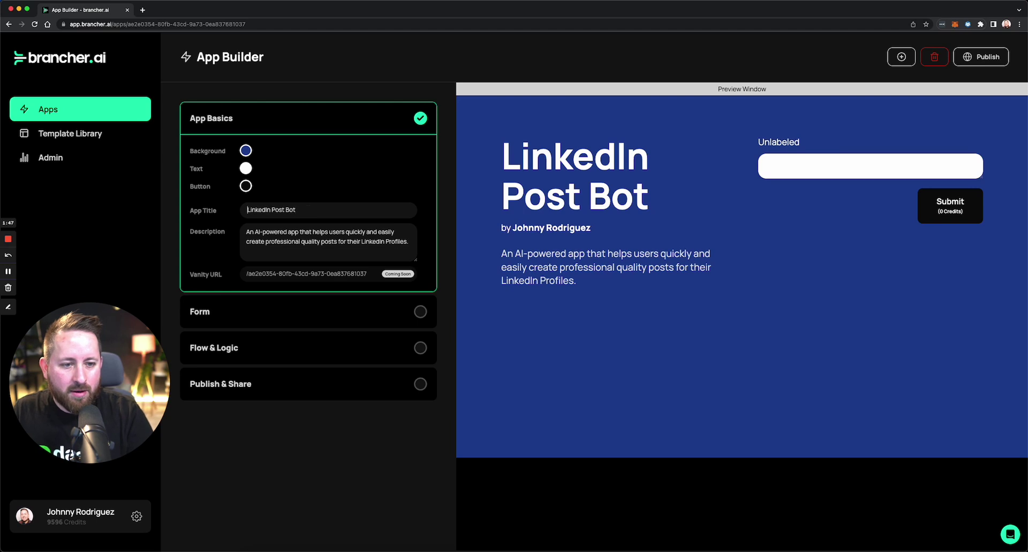
key("ctrl+super+space")
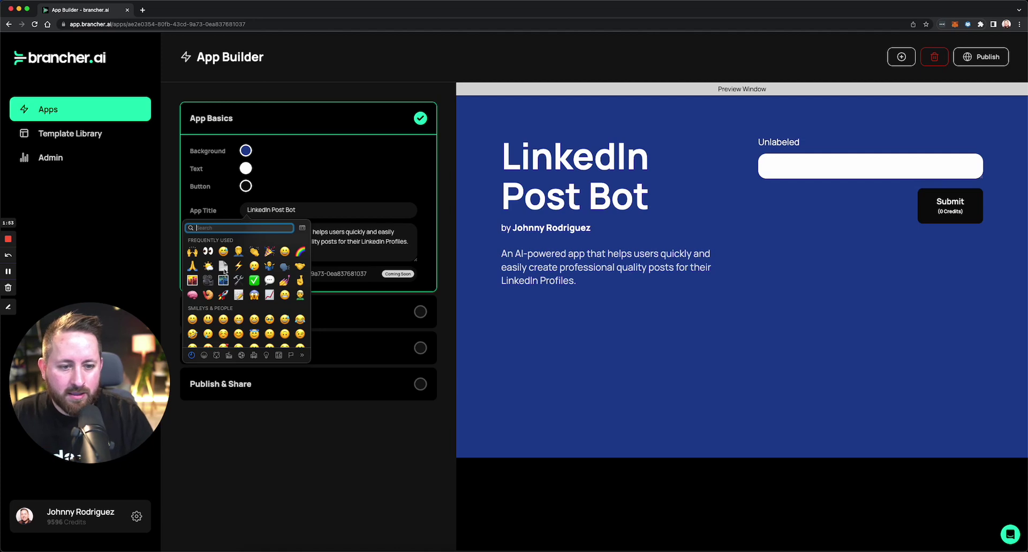
left_click(223, 265)
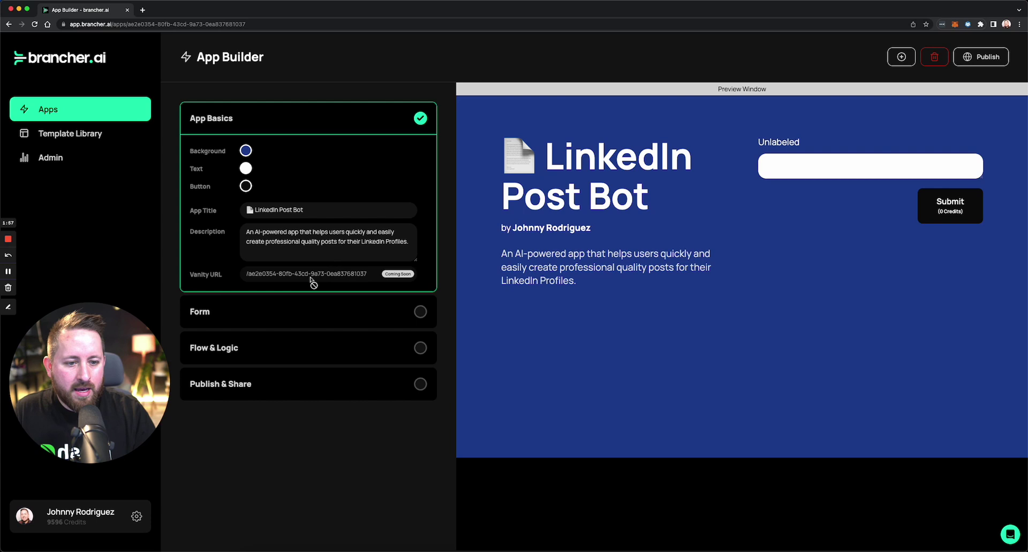
Label the form's first text input "What's the topic of the post?" with the placeholder "E.g. Machine Learning".
left_click(267, 309)
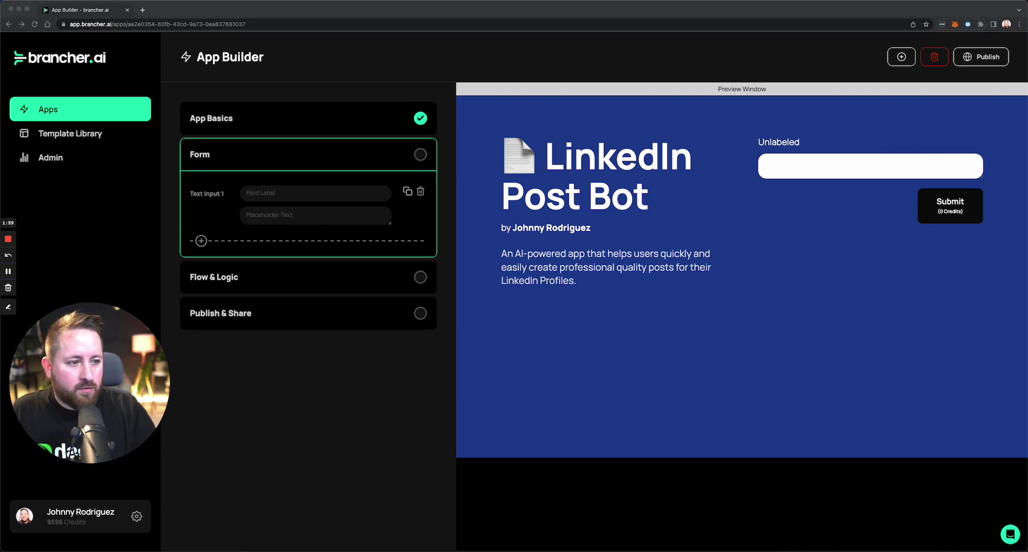
left_click(288, 192)
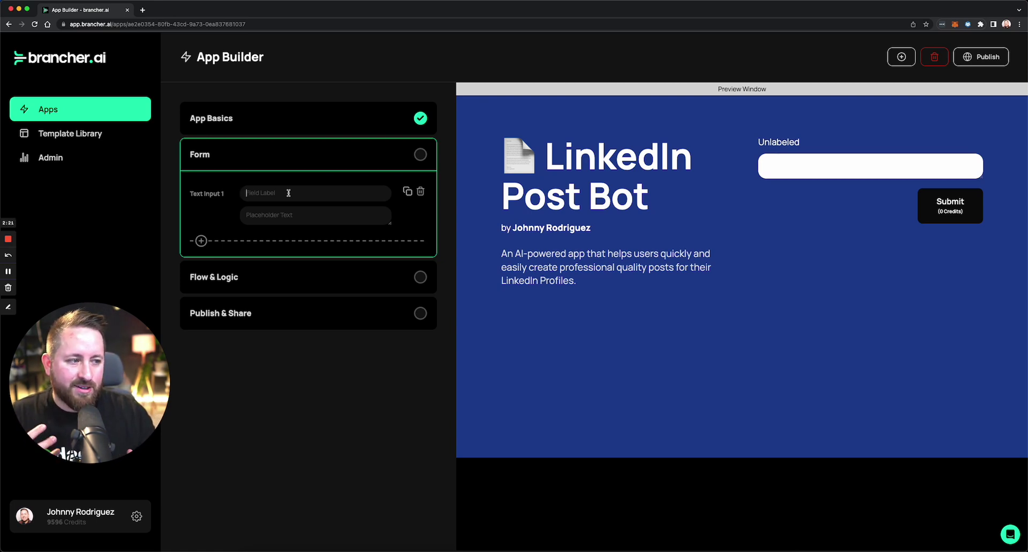
left_click(289, 193)
type("What's the topic o")
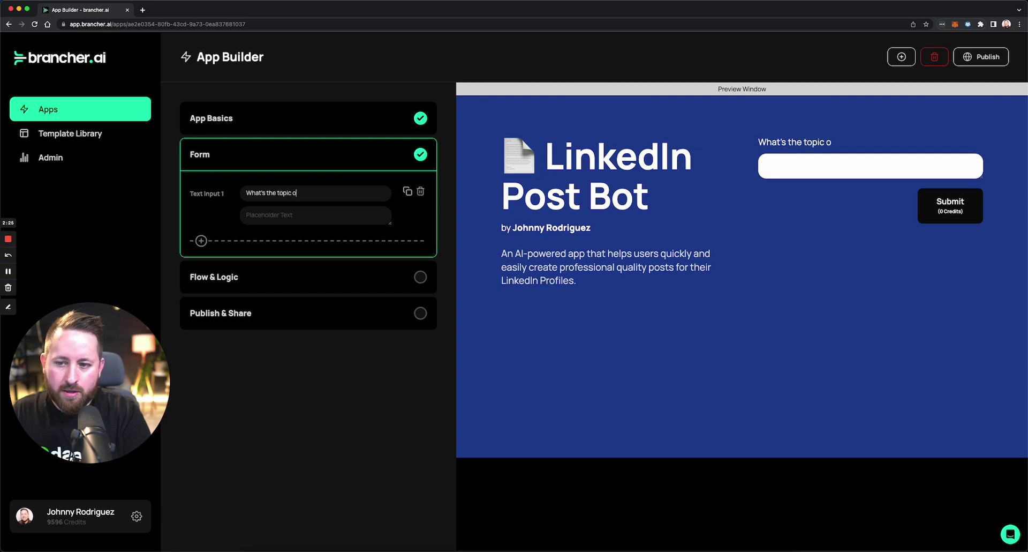
type("f the post?")
key("Tab")
type("E.g")
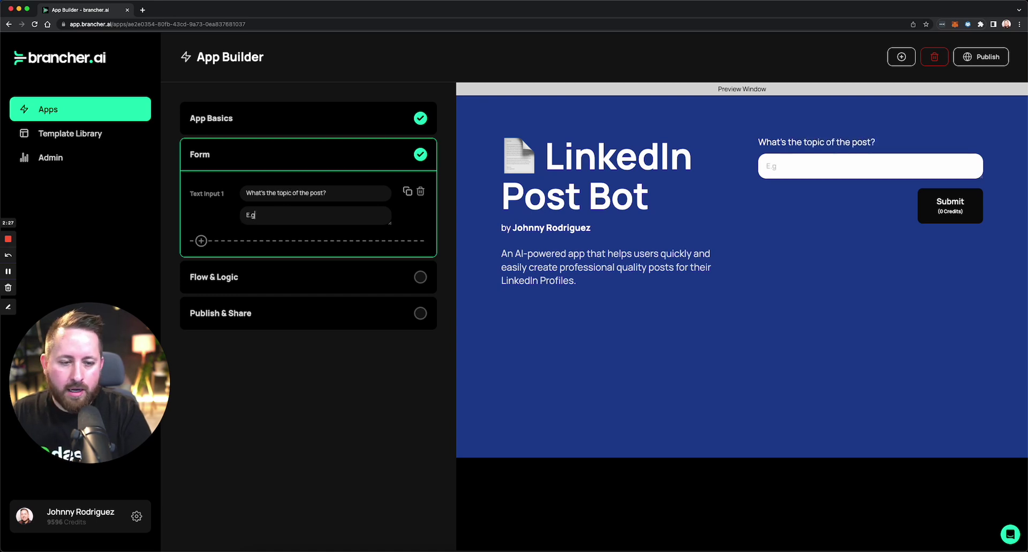
type(". Ma")
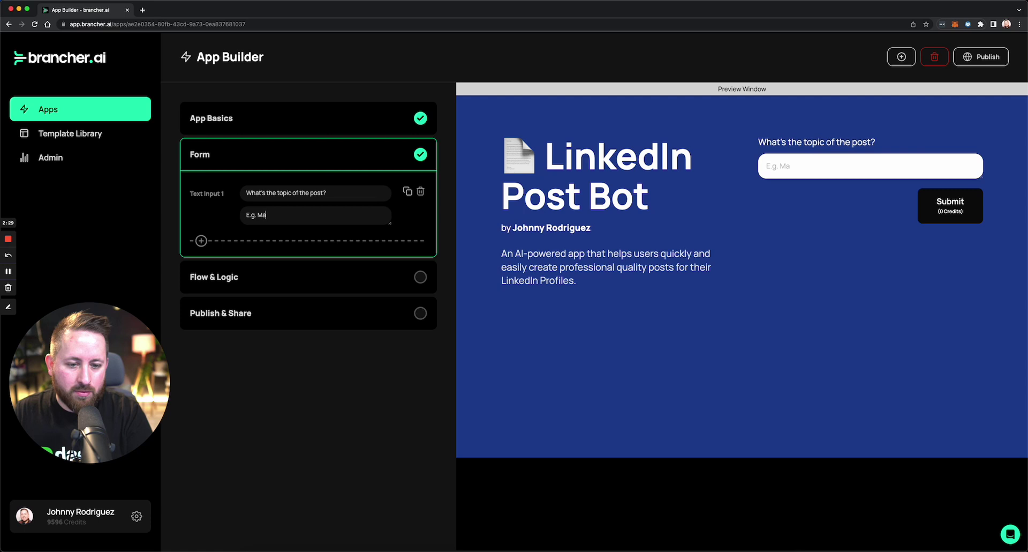
type("chine")
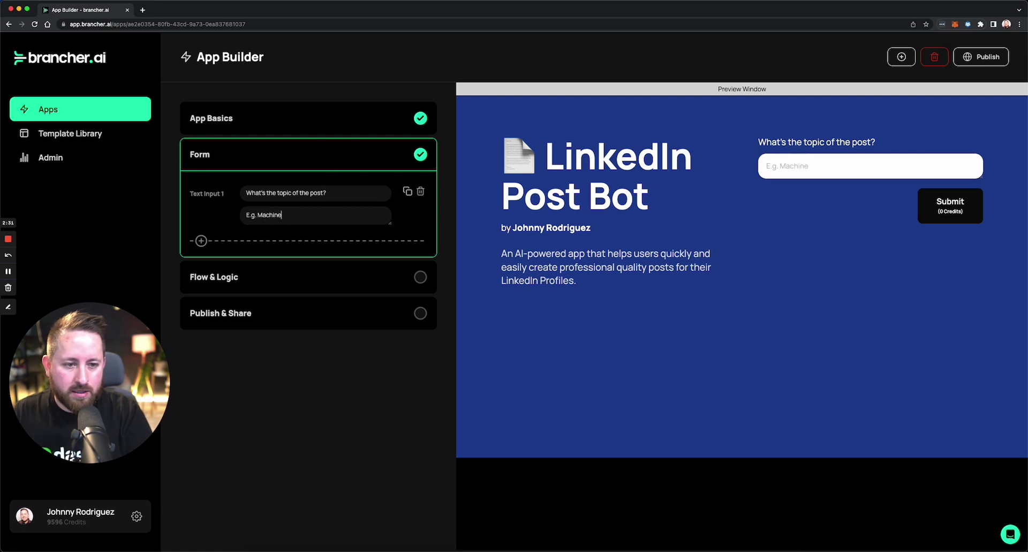
type(" Learning")
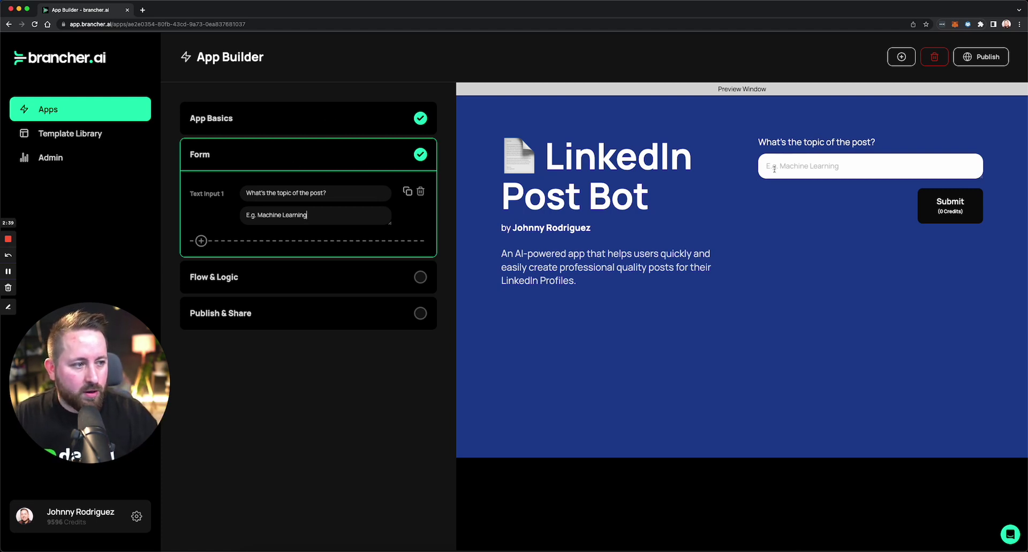
Add a GPT-3 prompt to the app's flow and logic.
left_click(259, 278)
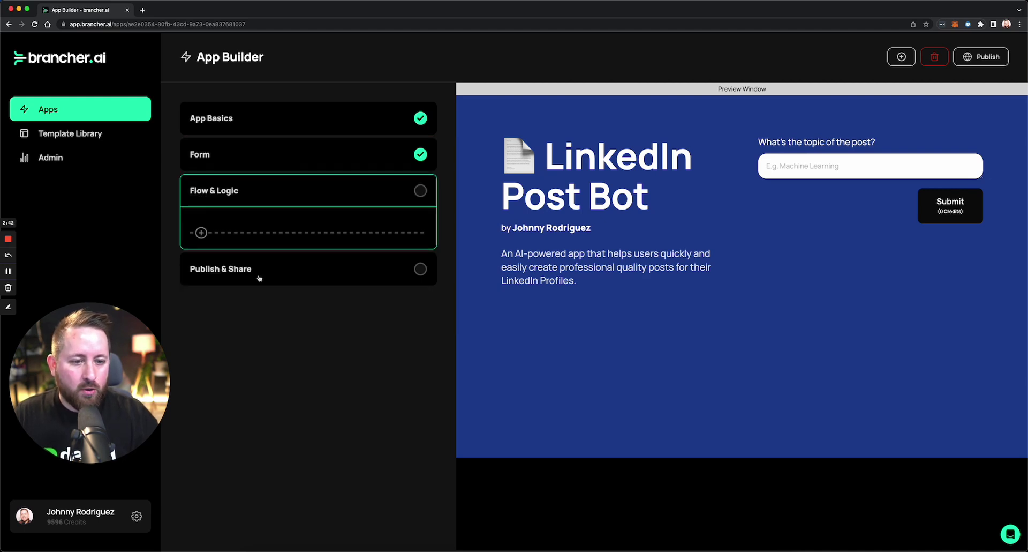
left_click(201, 233)
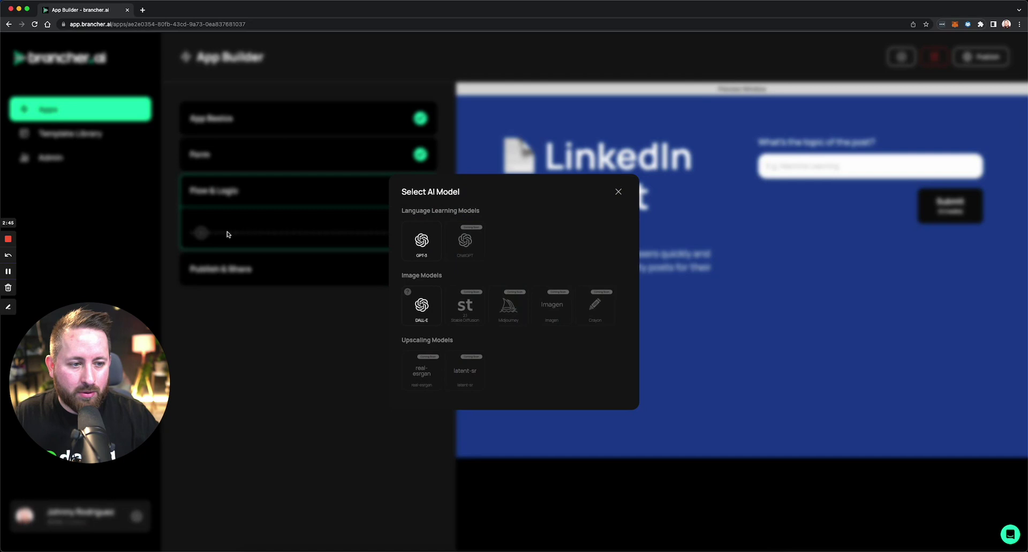
left_click(426, 250)
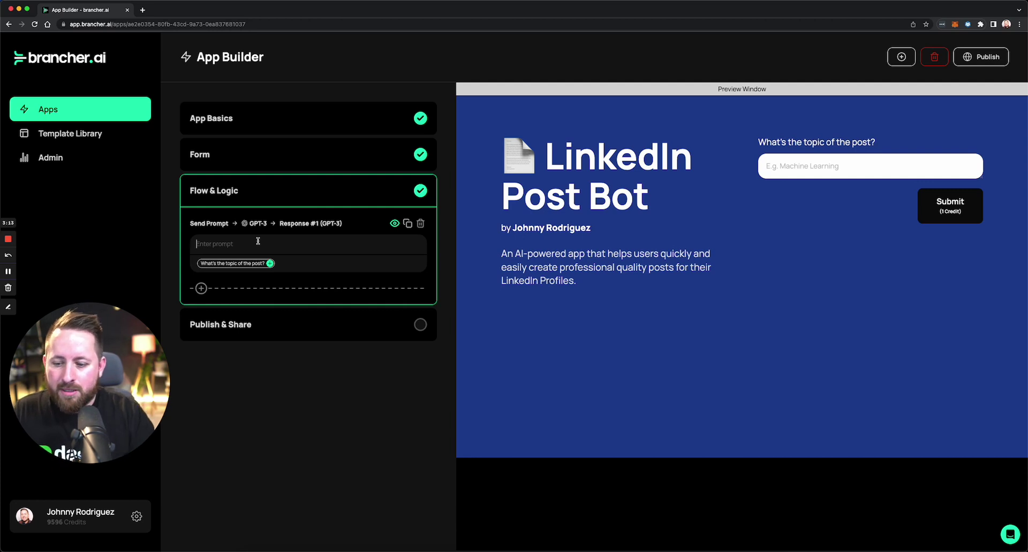
Write the prompt "Generate a professional LinkedIn Post on the topic of:" followed by the "What's the topic of the post?" form variable.
key("super+Tab")
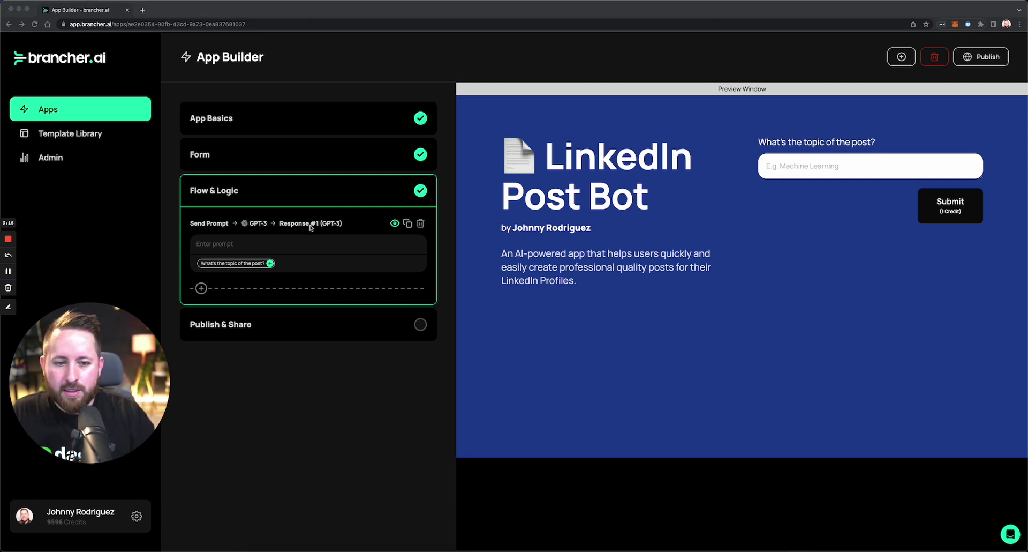
key("super+Tab")
type("Generate")
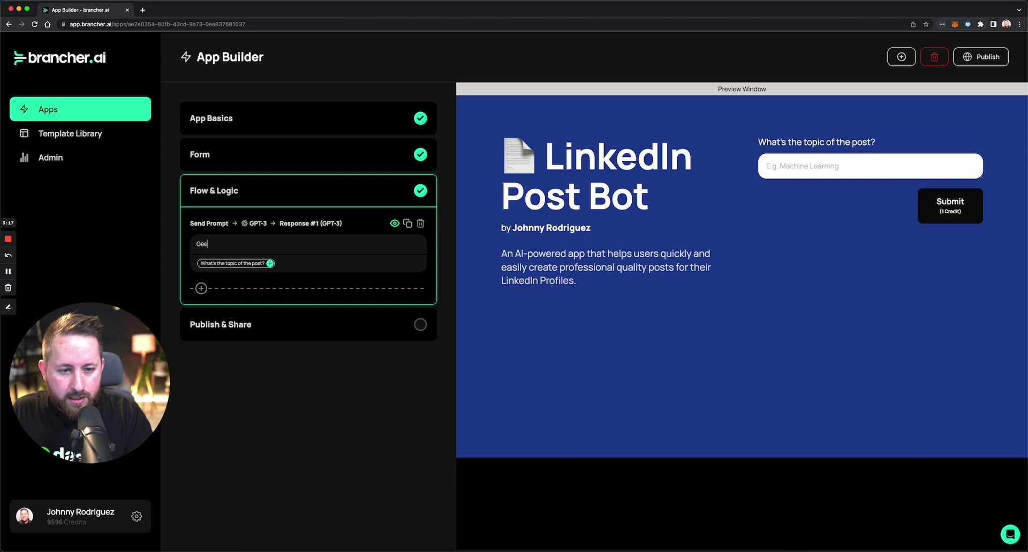
type(" a prof")
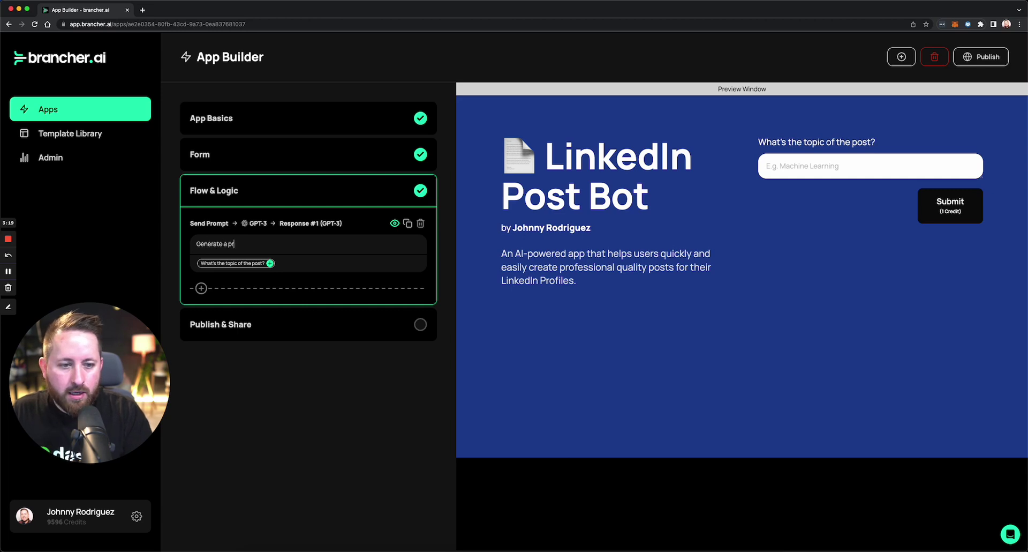
type("onal")
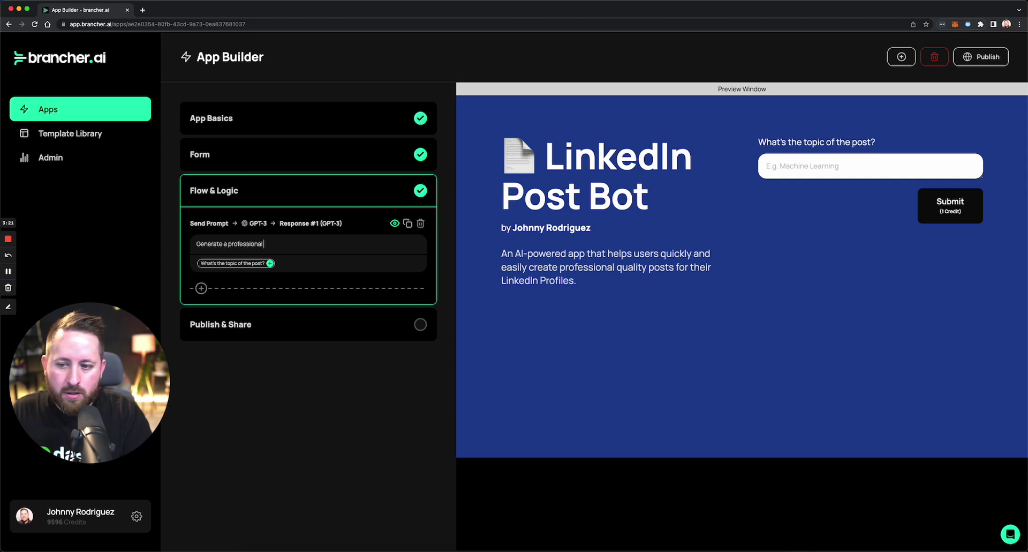
type(" LinkedIn Post on the topci")
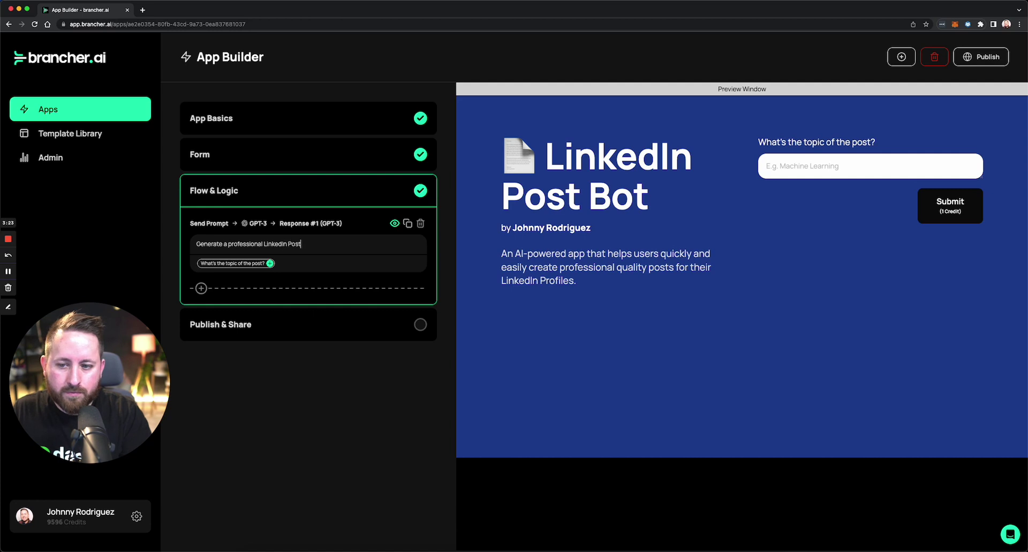
key("BackSpace")
type("ic of:")
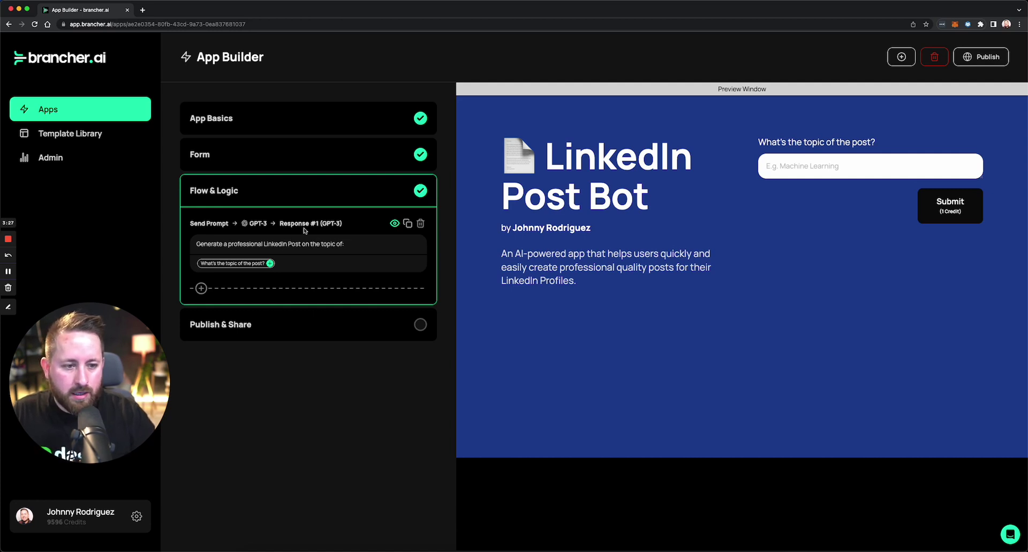
left_click(270, 263)
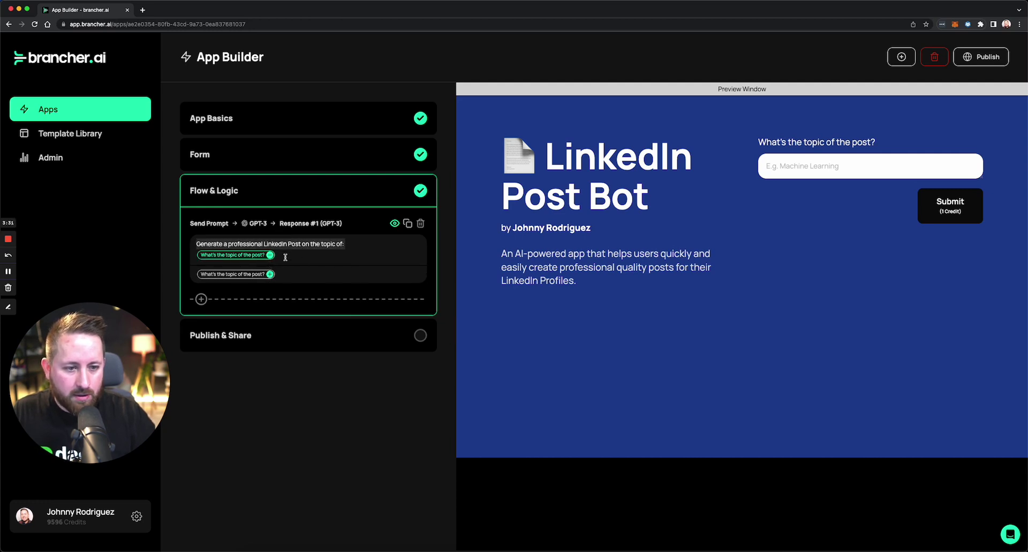
left_click(305, 263)
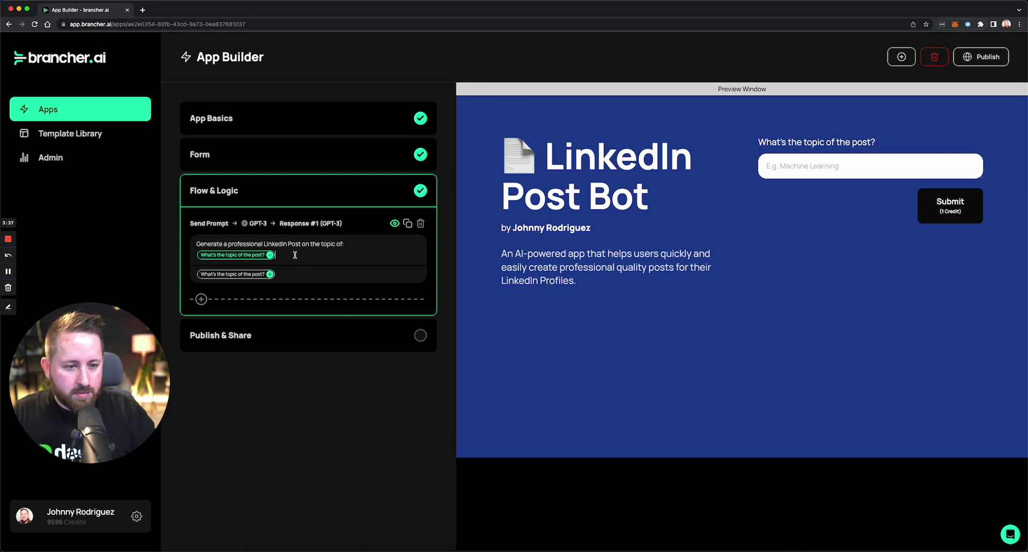
Replace the prompt text in front of the topic variable with "What is the topic of the post?".
left_click(180, 241)
key("BackSpace")
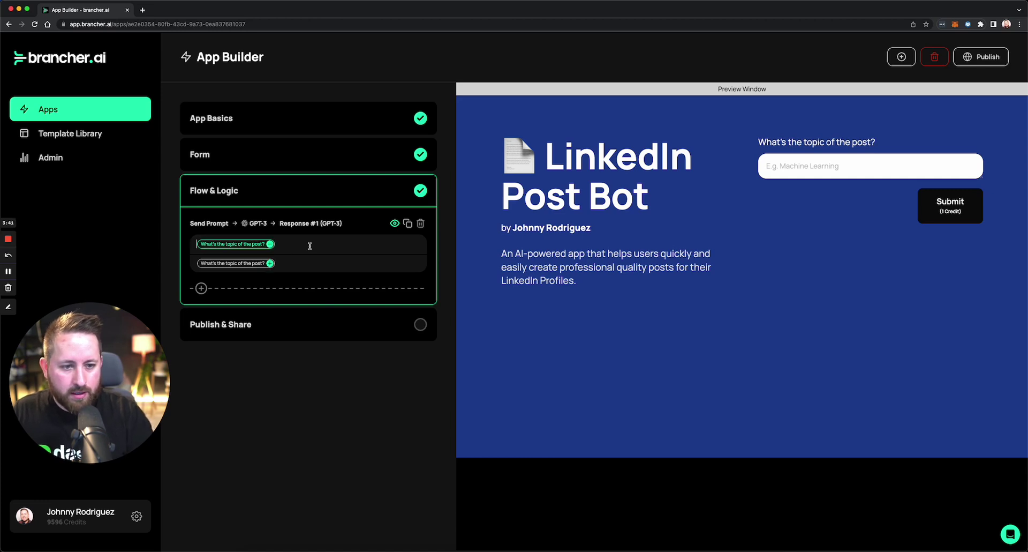
type("What is the top")
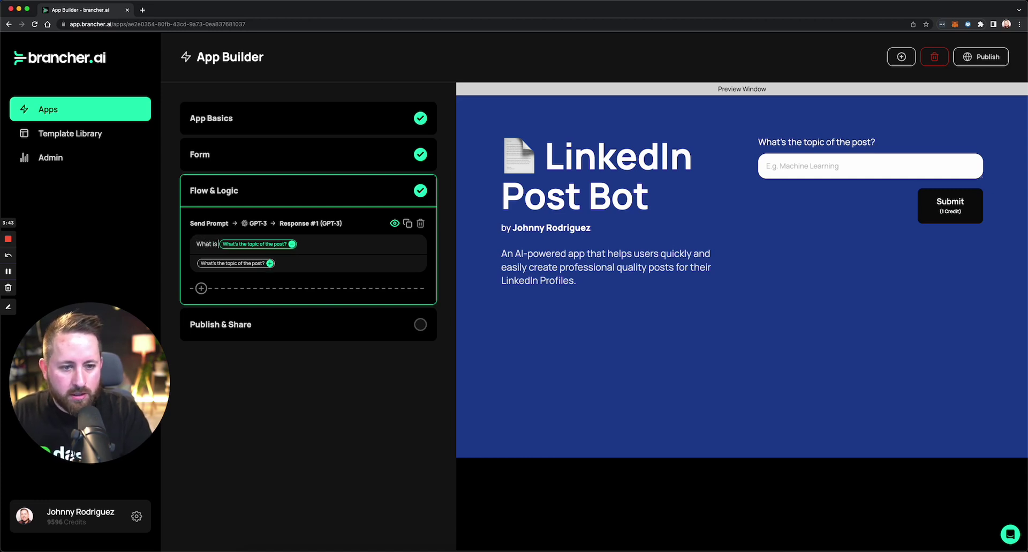
type("iuc")
key("BackSpace")
key("BackSpace")
type("c of the post")
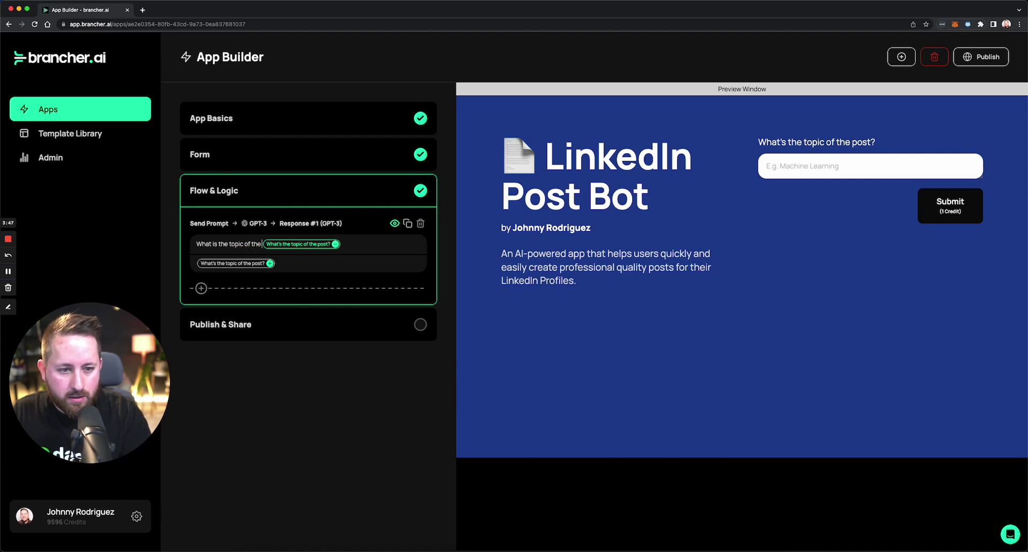
type("?")
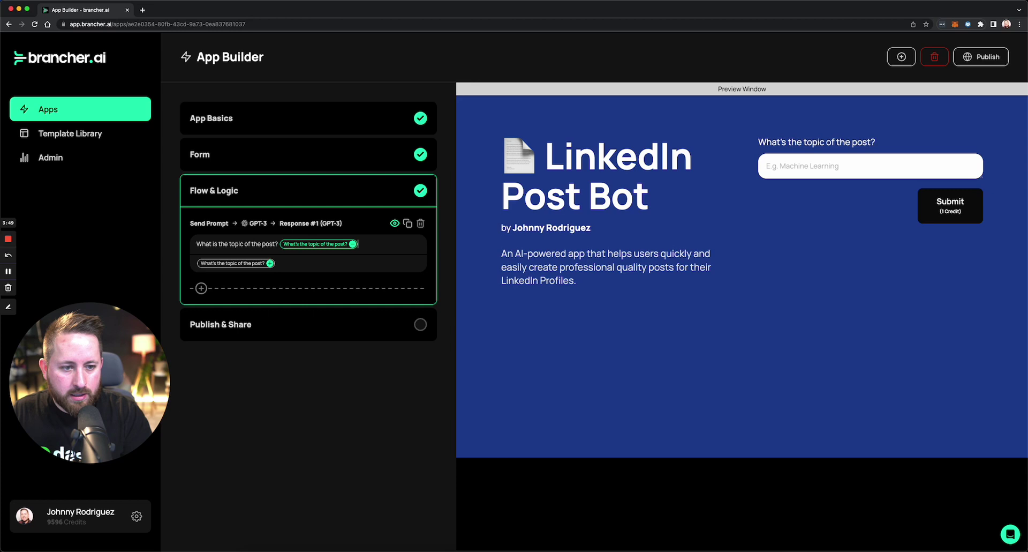
Format the prompt as a "Q:" line with the question and an "A:" line with the topic variable.
left_click(197, 245)
type("Q:")
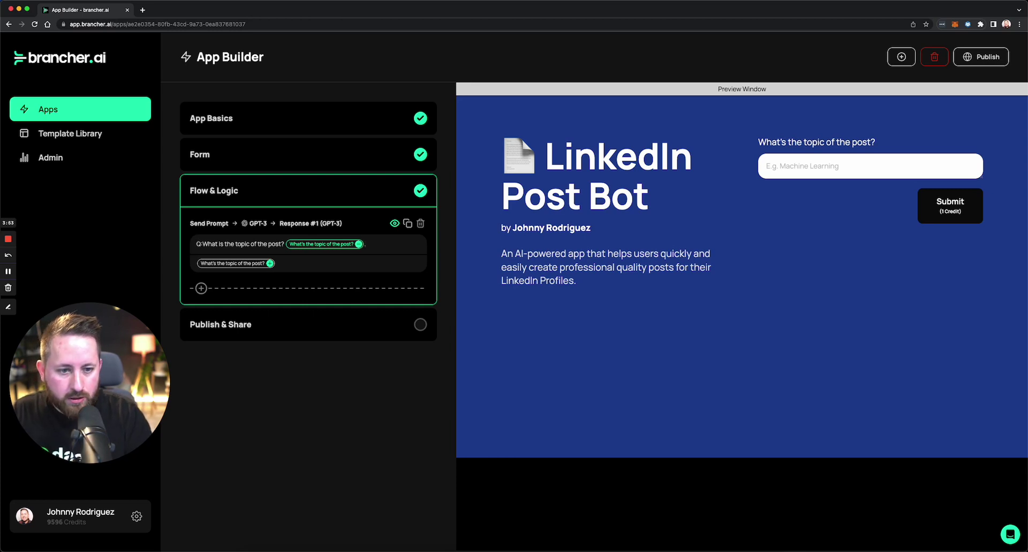
left_click(286, 243)
key("Return")
type("A: ")
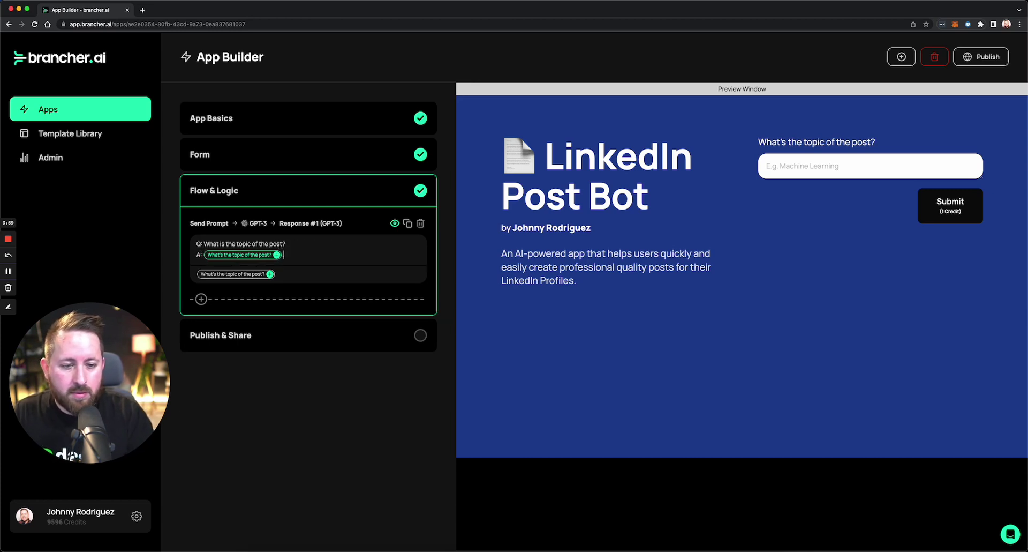
End the answer line with a period and add an underscore separator line below it.
type(".")
key("Return")
key("Return")
key("BackSpace")
type("-")
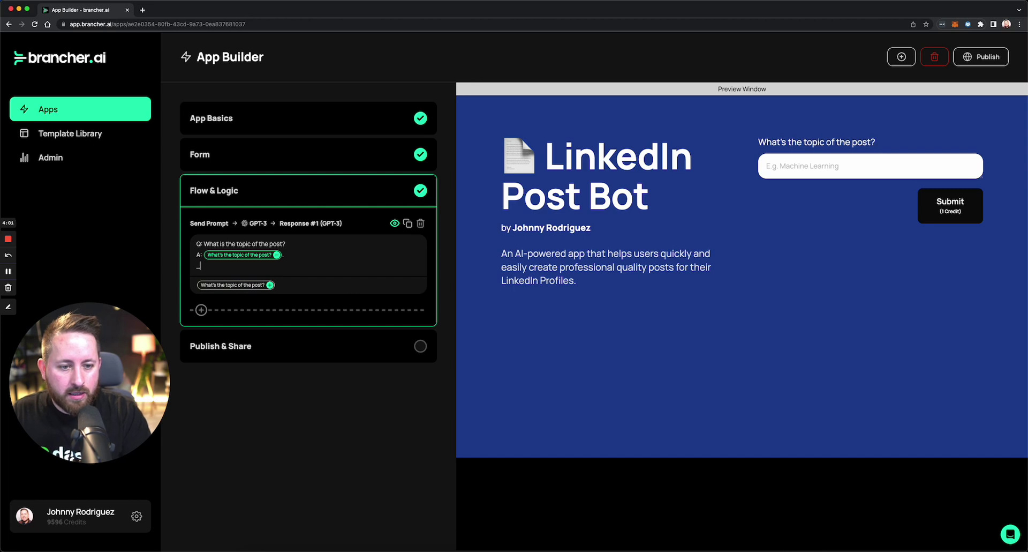
type(" --")
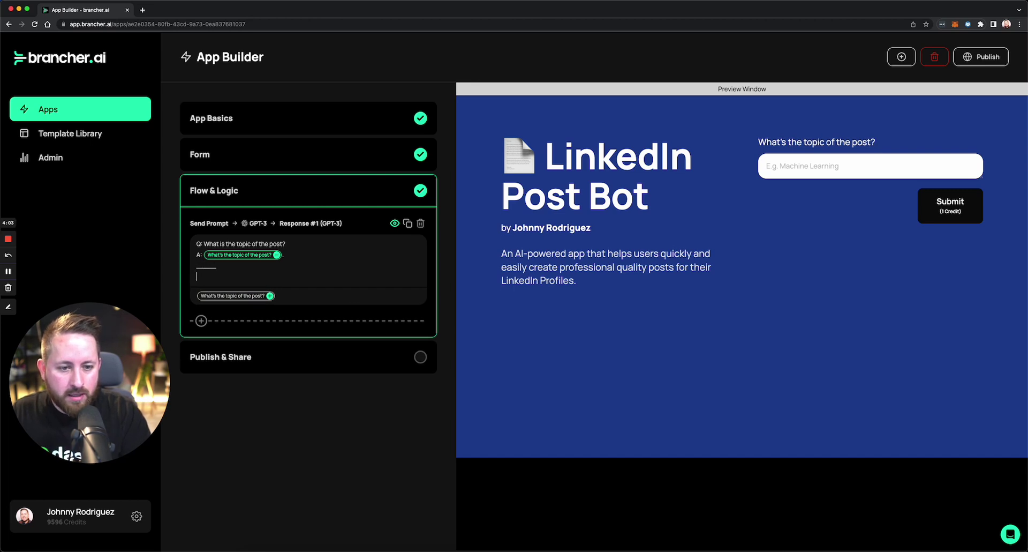
Begin the instruction below the separator with "Turn the information above into a".
type("Turn")
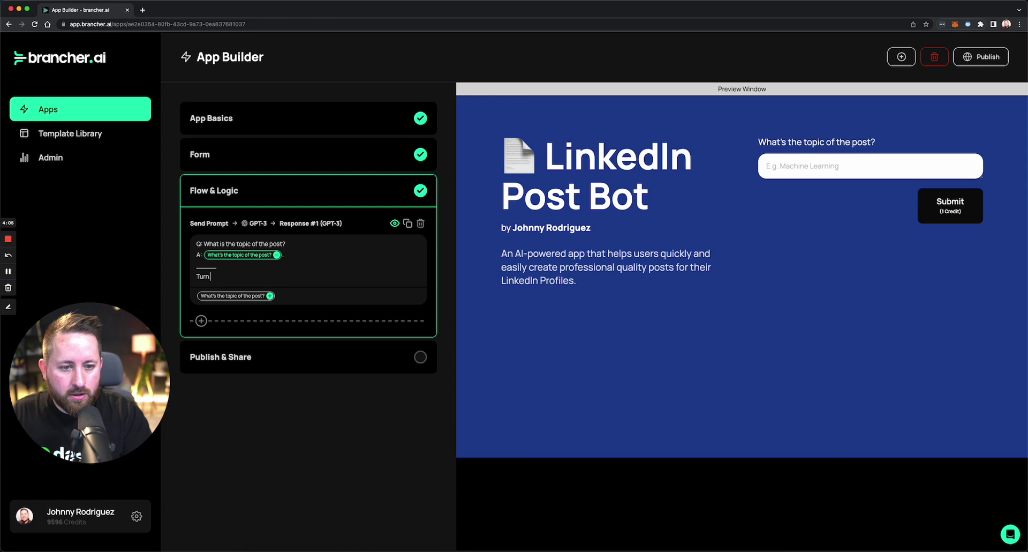
type(" the following inf")
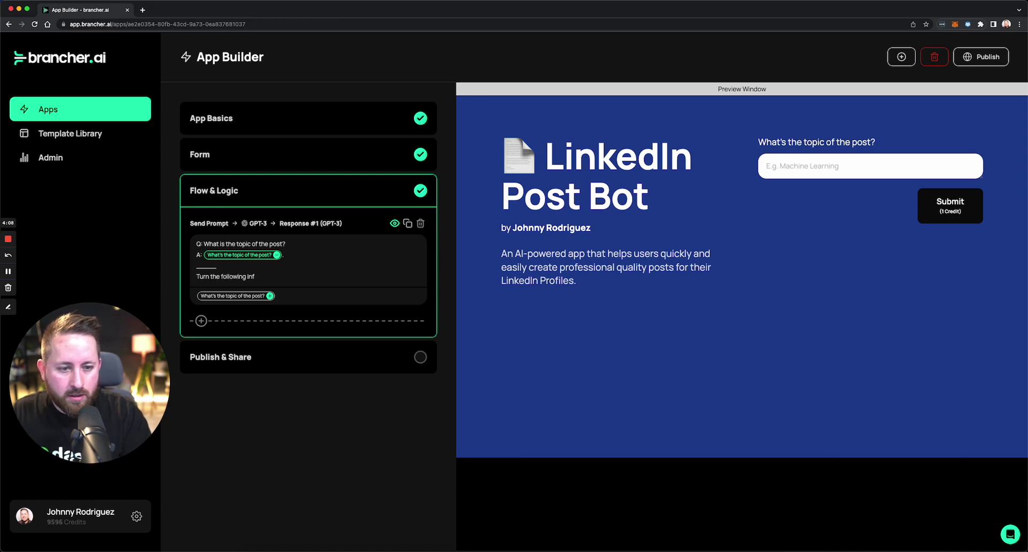
key("BackSpace")
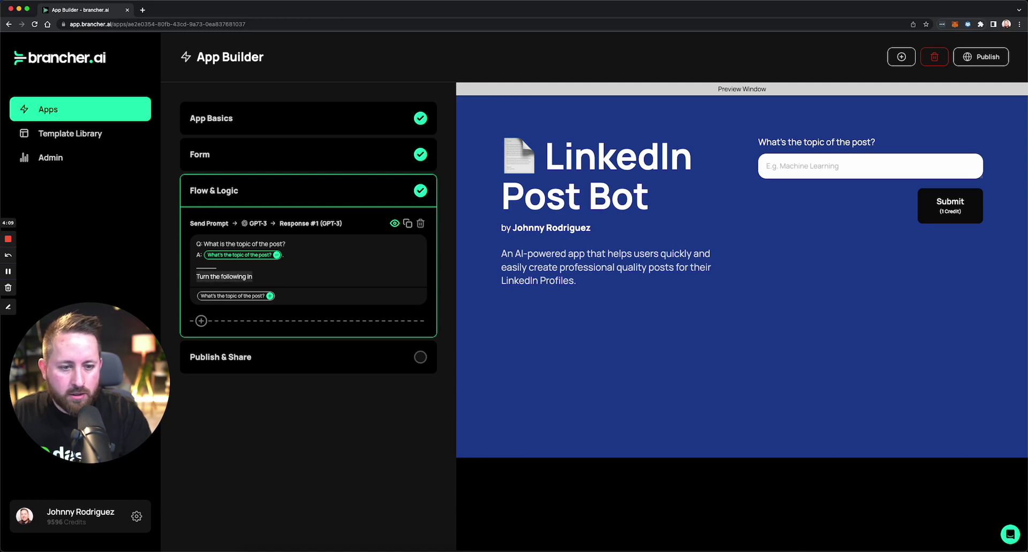
key("BackSpace")
key("BackSpace")
key("BackSpace")
key("BackSpace")
key("BackSpace")
key("BackSpace")
key("BackSpace")
key("BackSpace")
key("BackSpace")
key("BackSpace")
key("BackSpace")
key("BackSpace")
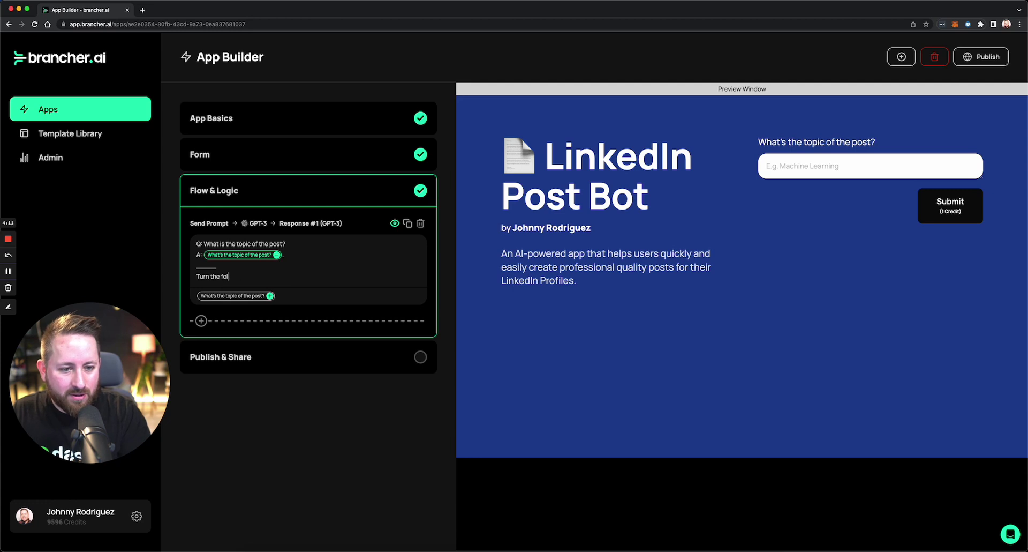
type("information ab")
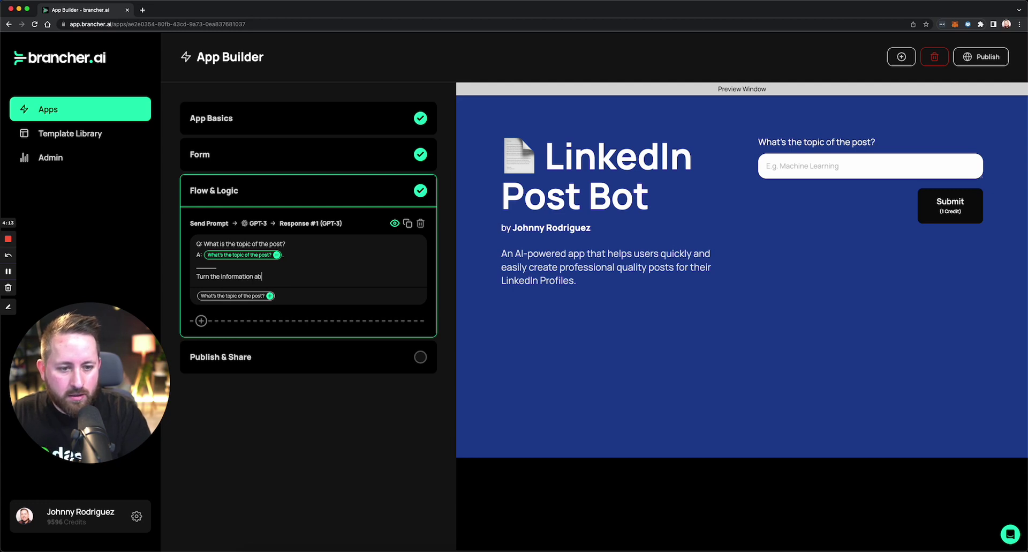
type("ove into a")
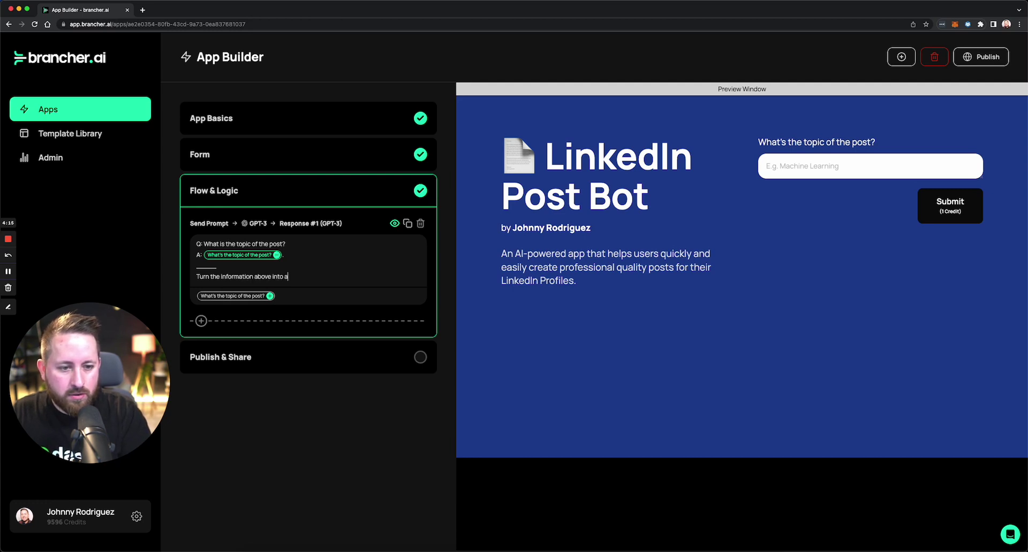
Swap "information" for "topic" and complete the instruction as "Turn the topic above into a professional LinkedIn Post.".
double_click(237, 276)
type("topic")
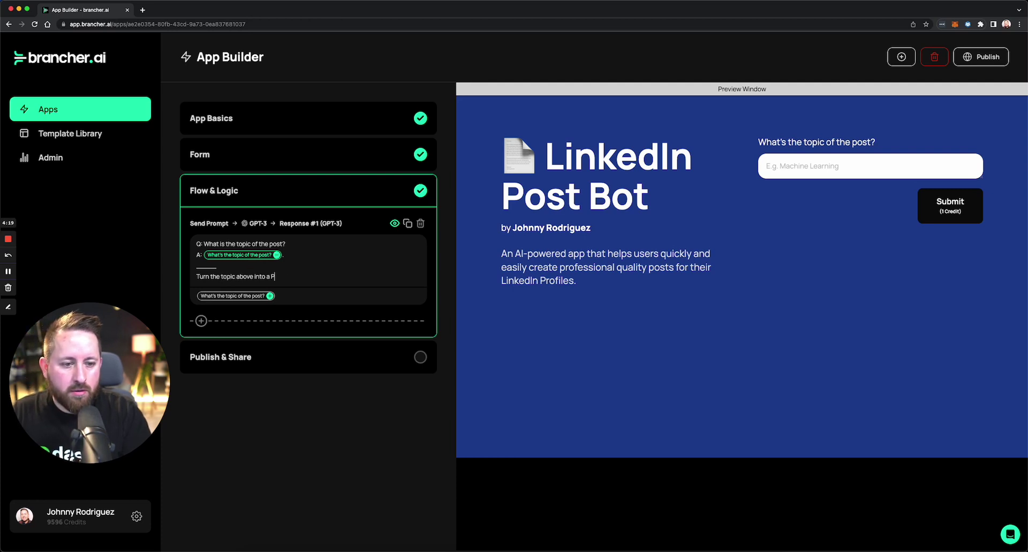
type(" above into a pro")
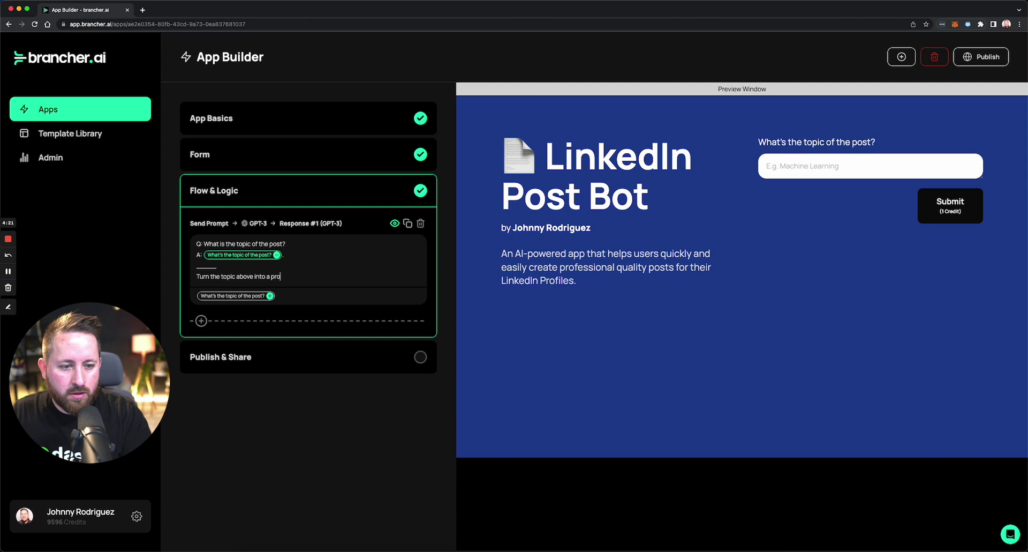
type("fessional Link")
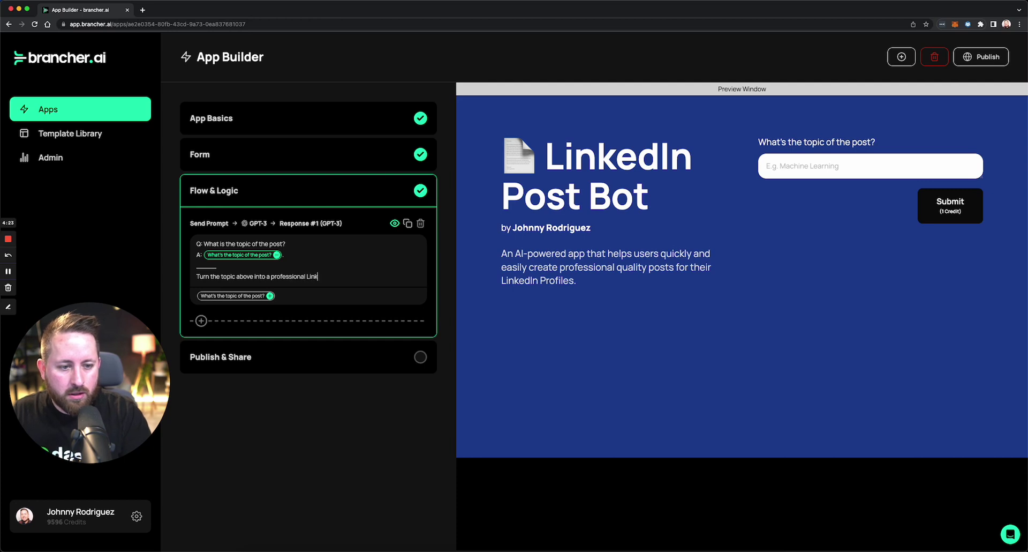
type("edIn Post.")
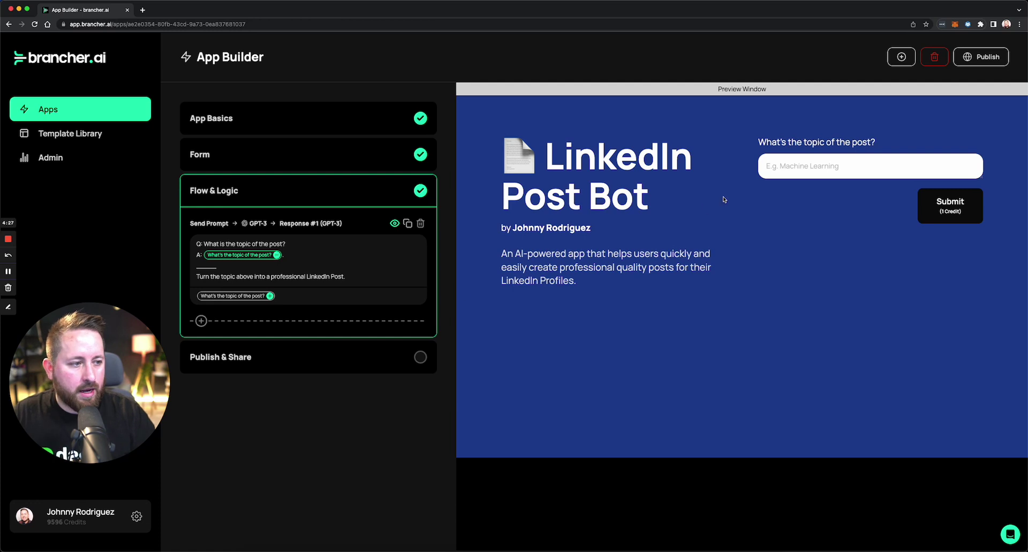
Check the app's required credits, run time and flow efficiency under Publish & Share, and return to Flow & Logic.
left_click(280, 361)
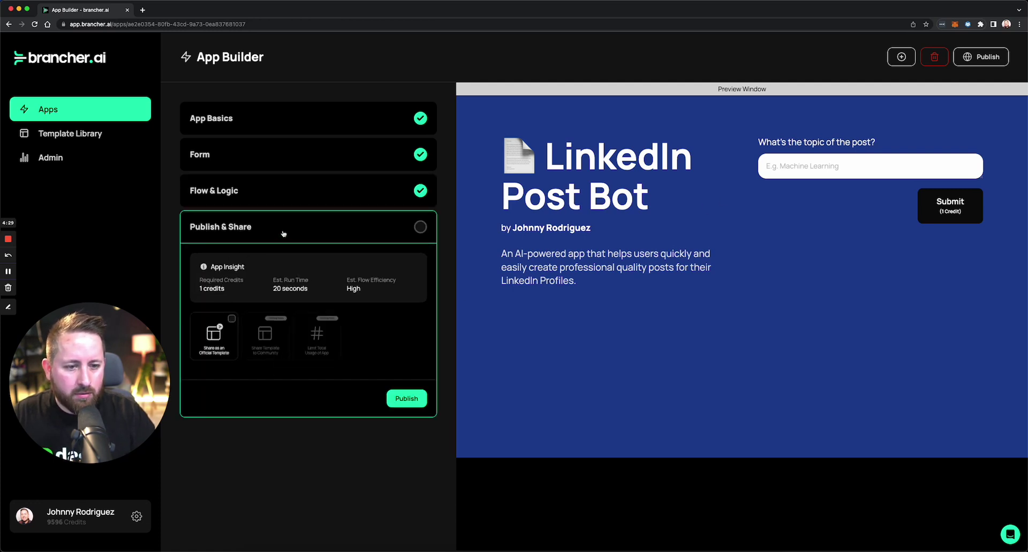
mouse_move(290, 292)
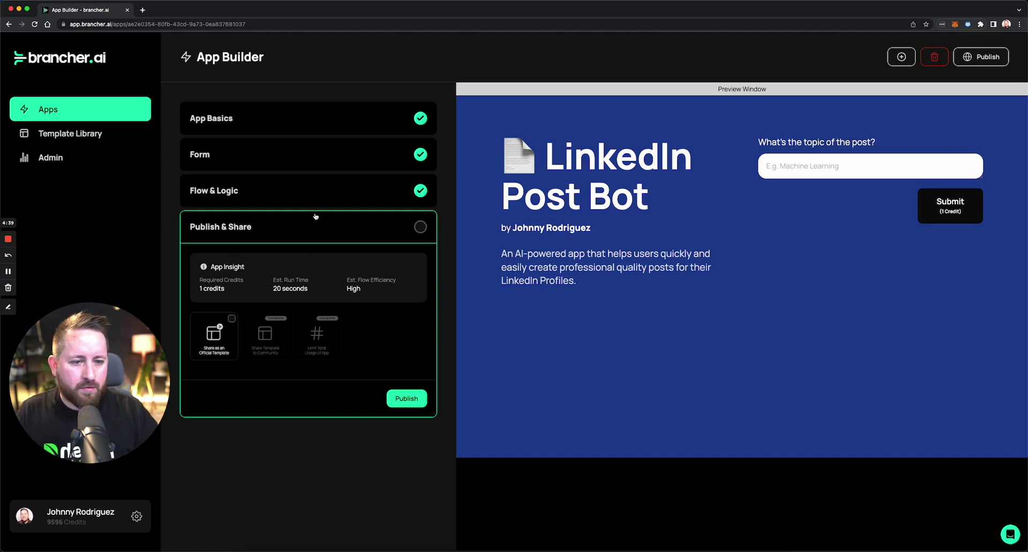
left_click(336, 202)
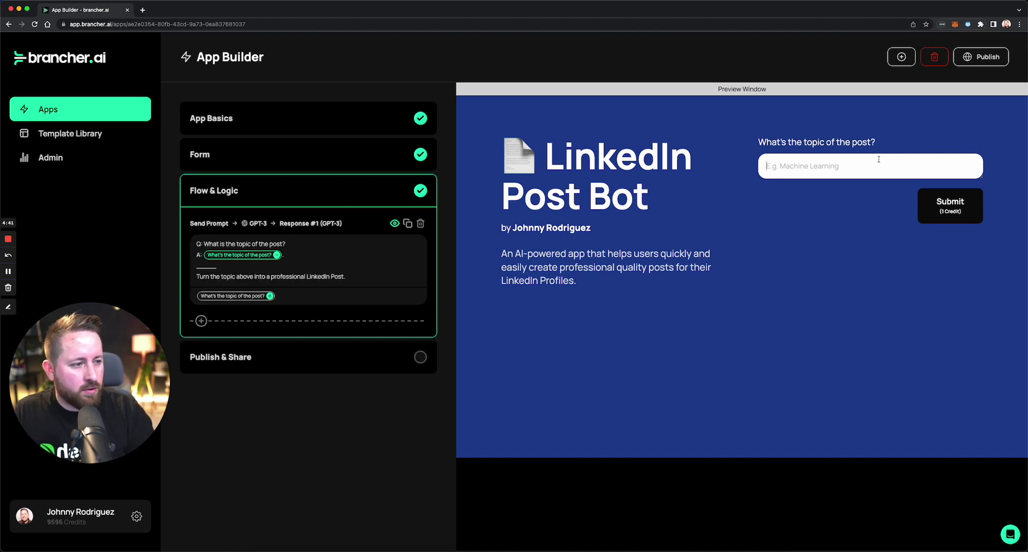
Test the app in the preview by submitting the topic "Augmented Reality".
type("Ua")
key("BackSpace")
type("Au")
key("BackSpace")
key("BackSpace")
type("Augmented Reality")
key("super+a")
left_click(969, 211)
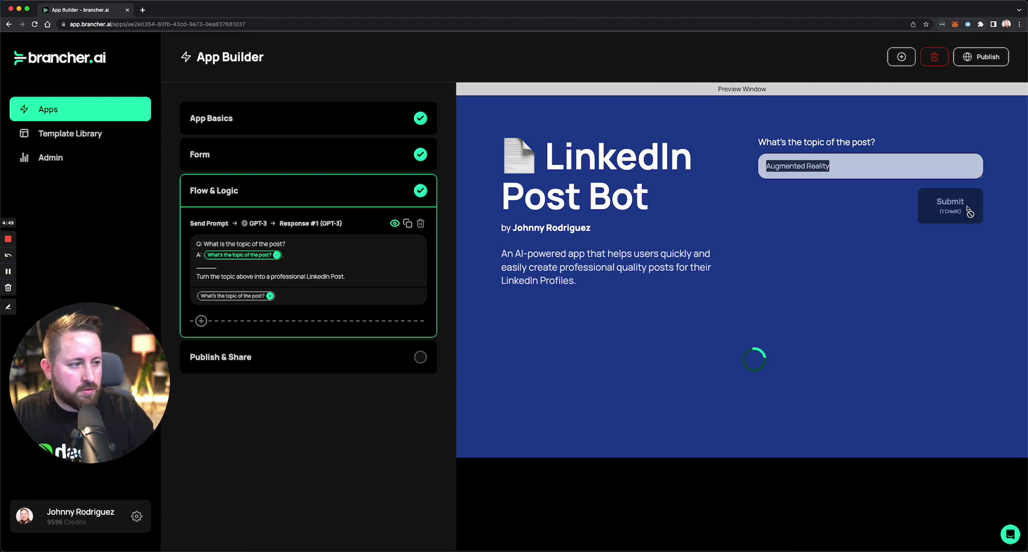
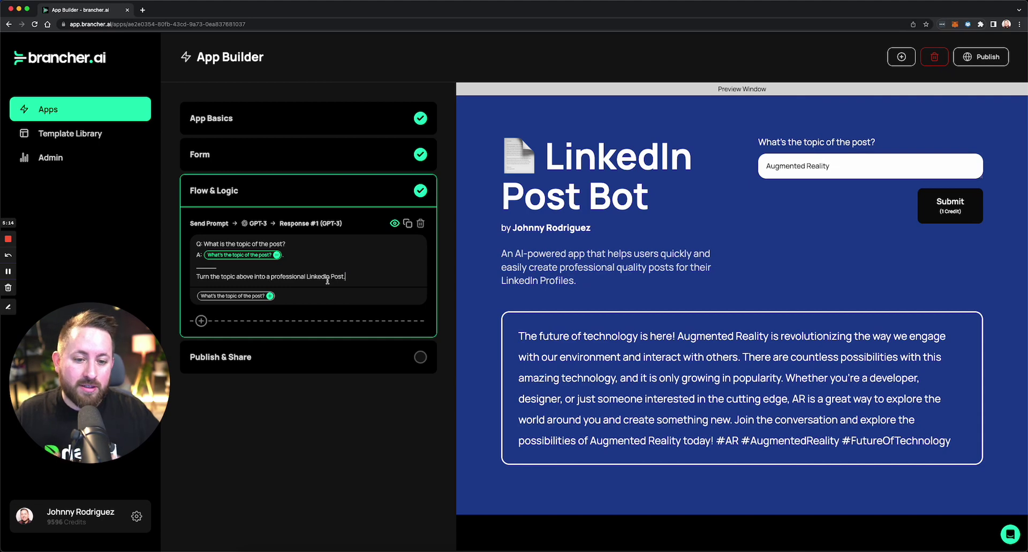
Add a second text input to the form, labelled "What are parts of this topic that you want to make sure to include?".
left_click(277, 161)
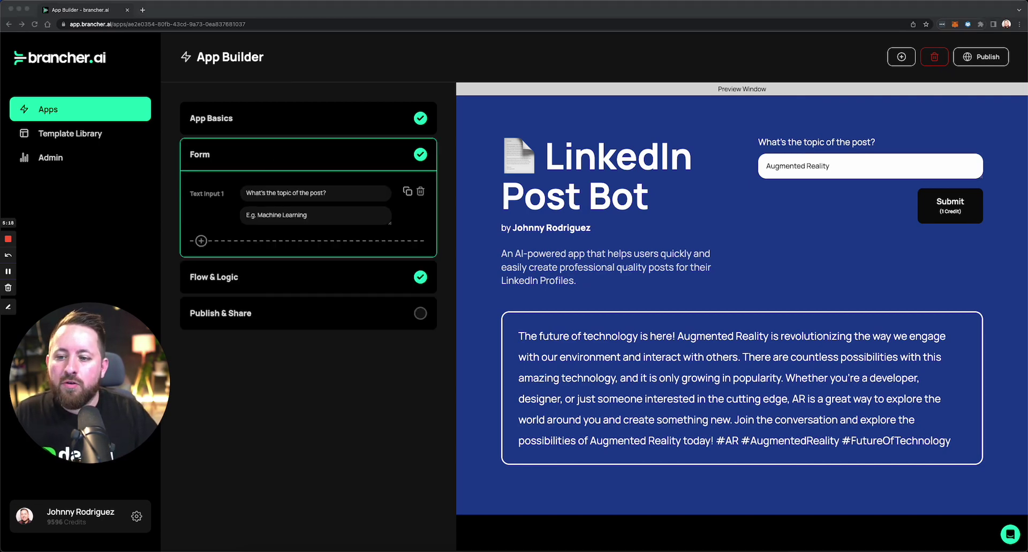
left_click(201, 241)
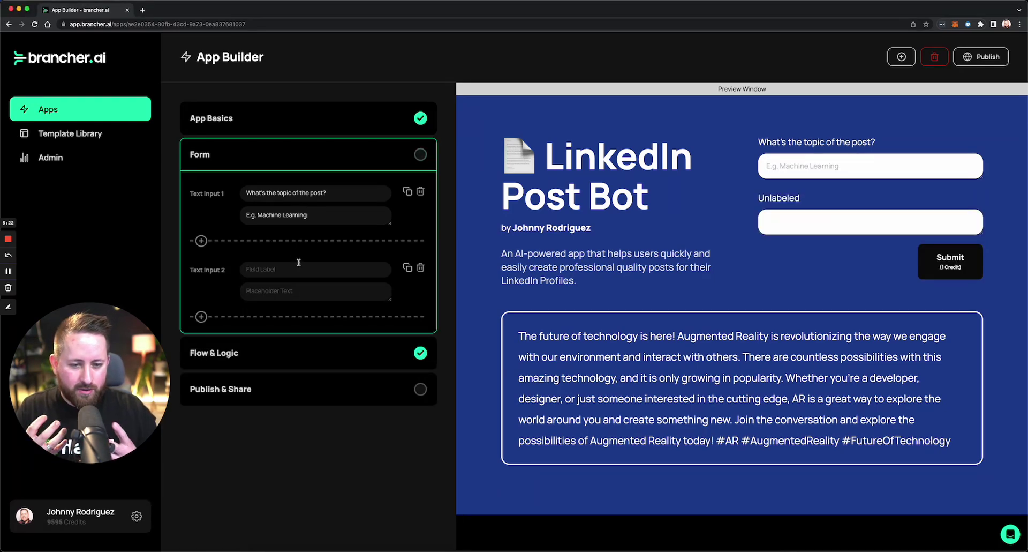
type("Whart")
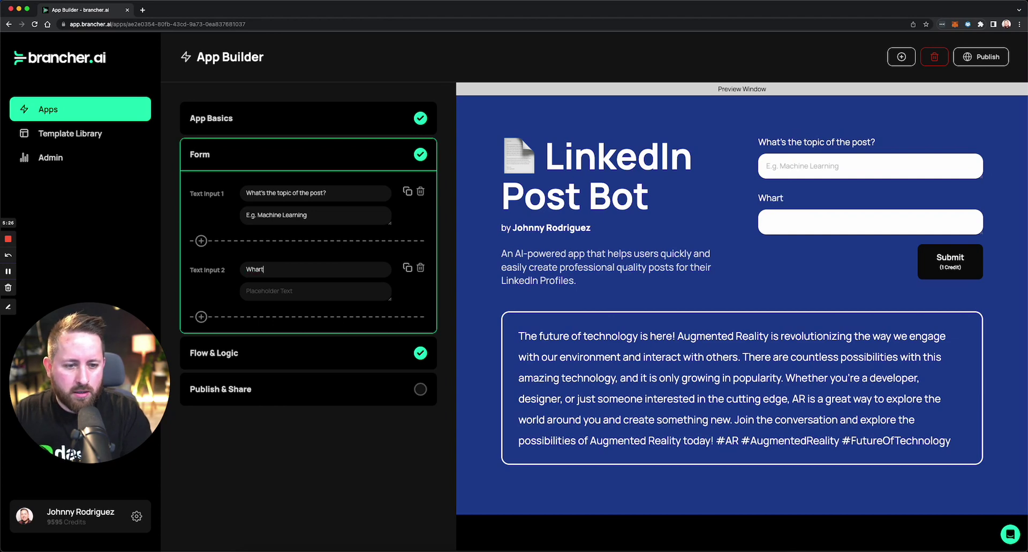
key("BackSpace")
type("t ar")
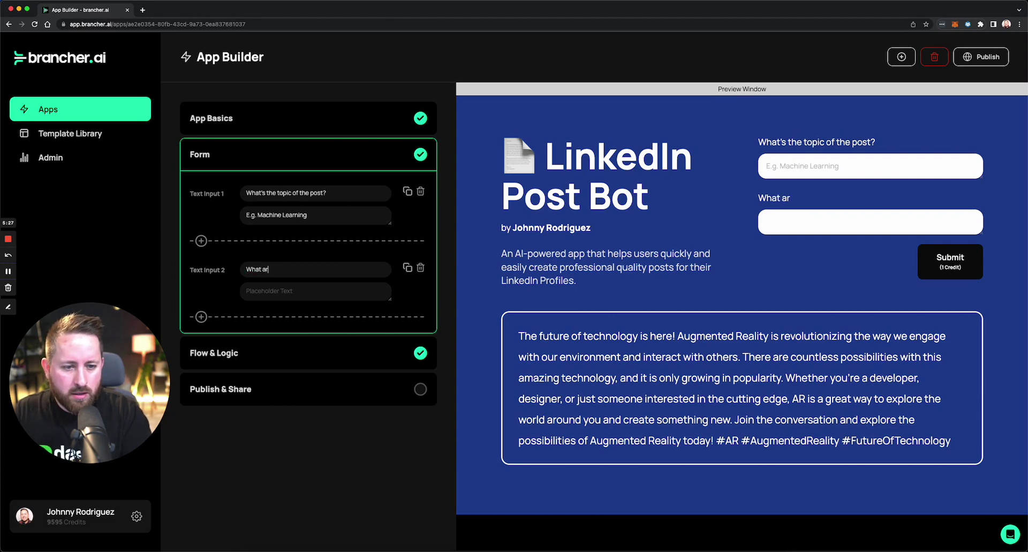
type("e parts of this topci")
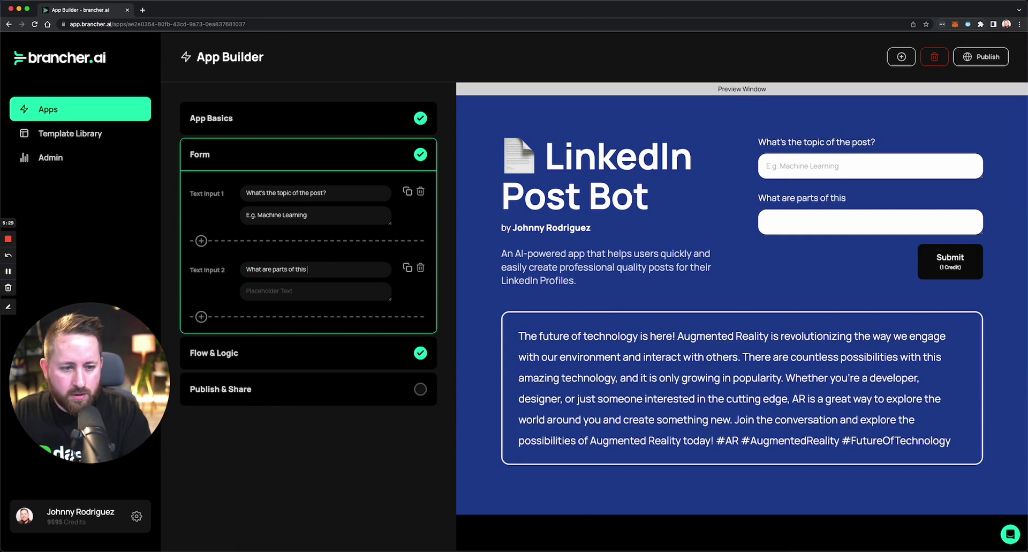
key("BackSpace")
type("ic t")
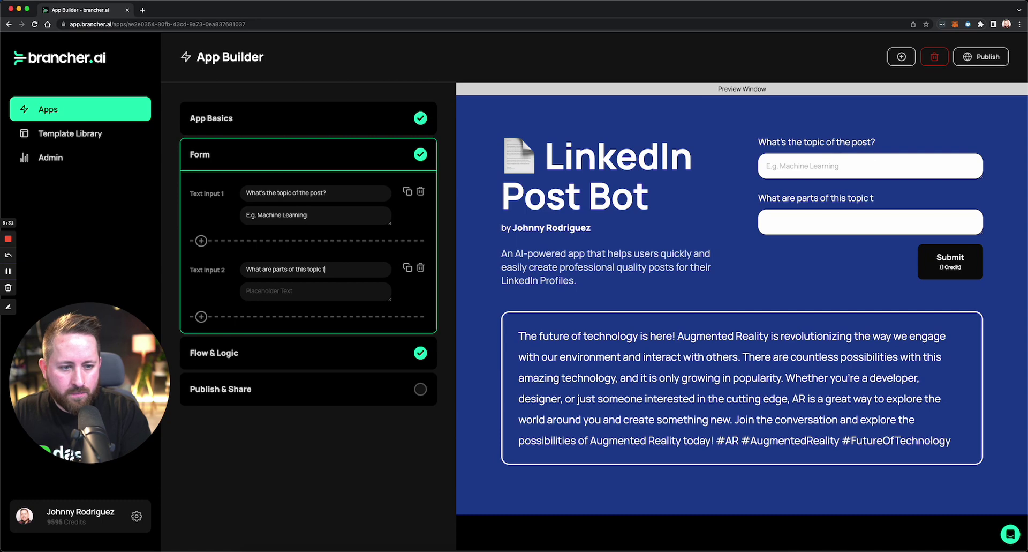
type("hat you want to make sure to inlcud")
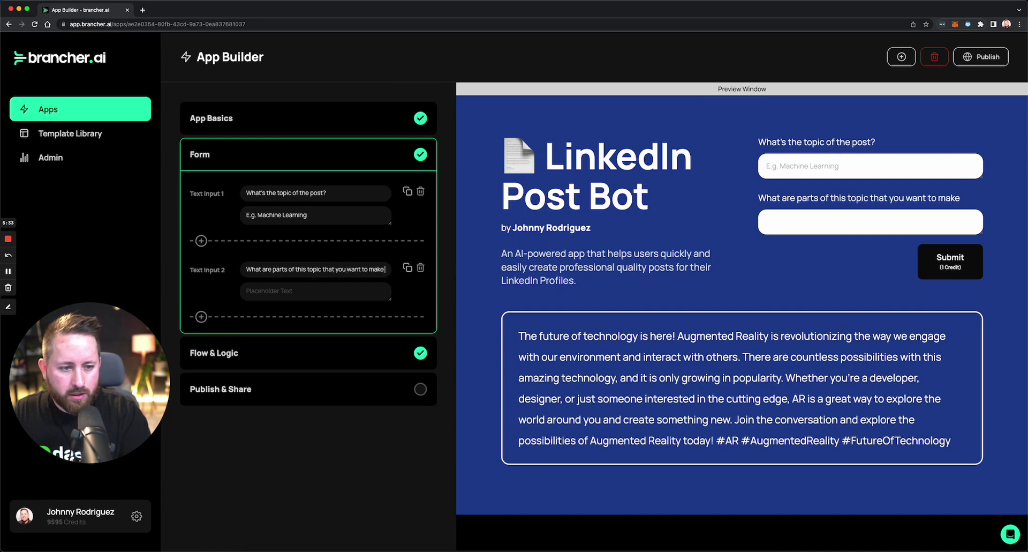
key("BackSpace")
key("BackSpace")
key("BackSpace")
key("BackSpace")
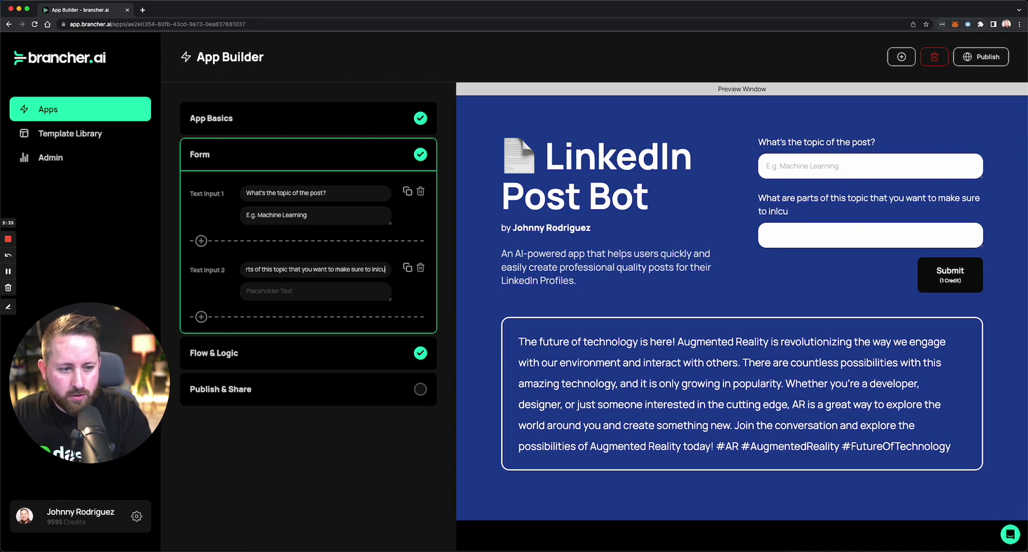
type("clude?")
key("Tab")
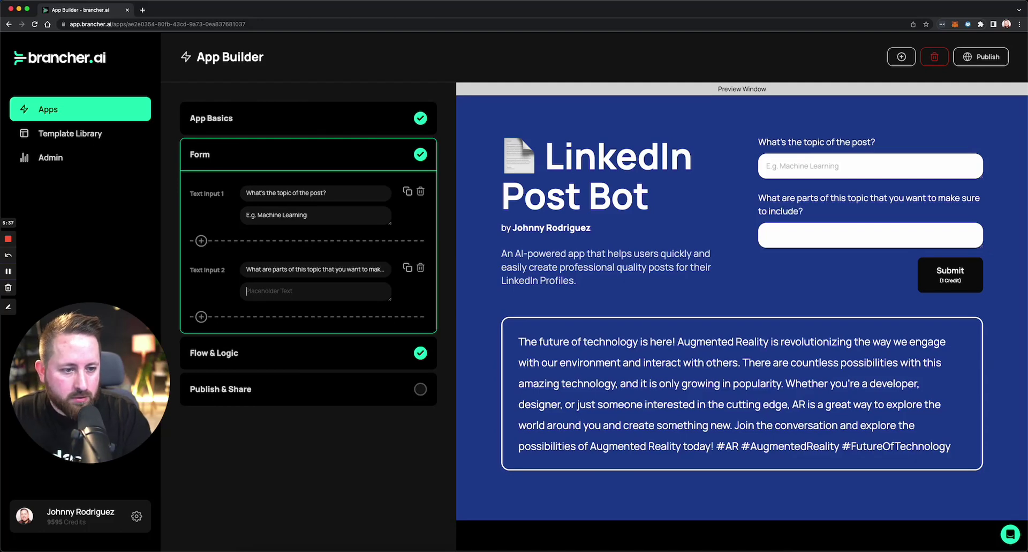
Give the second form input the placeholder text "E.g. The benefits of X for Education".
type("E.g.")
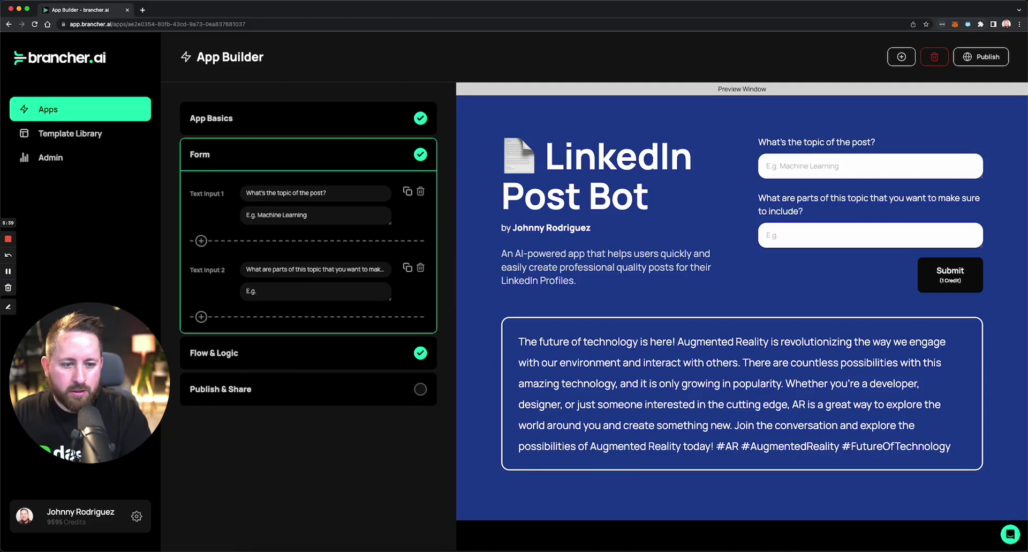
type(" The benefits of X")
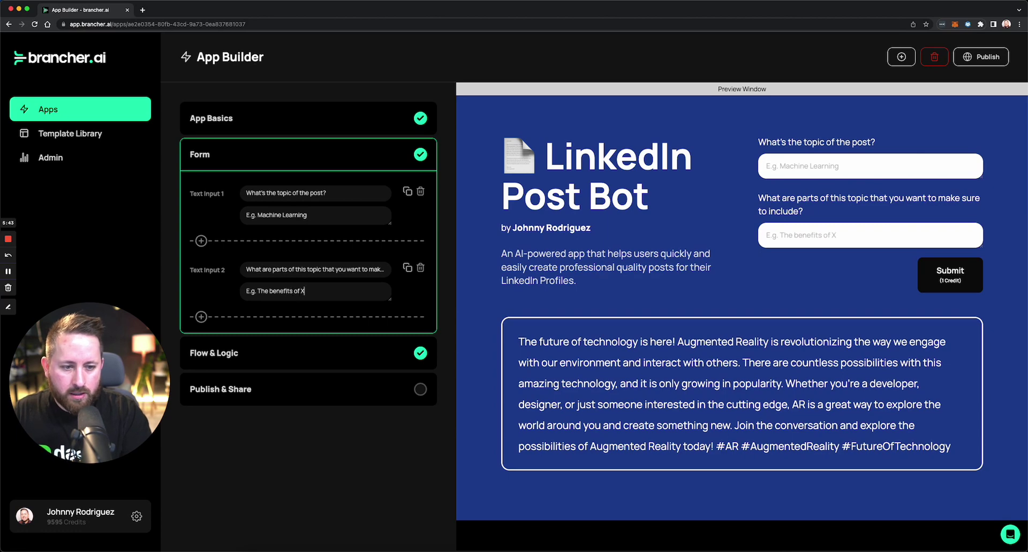
type(" for")
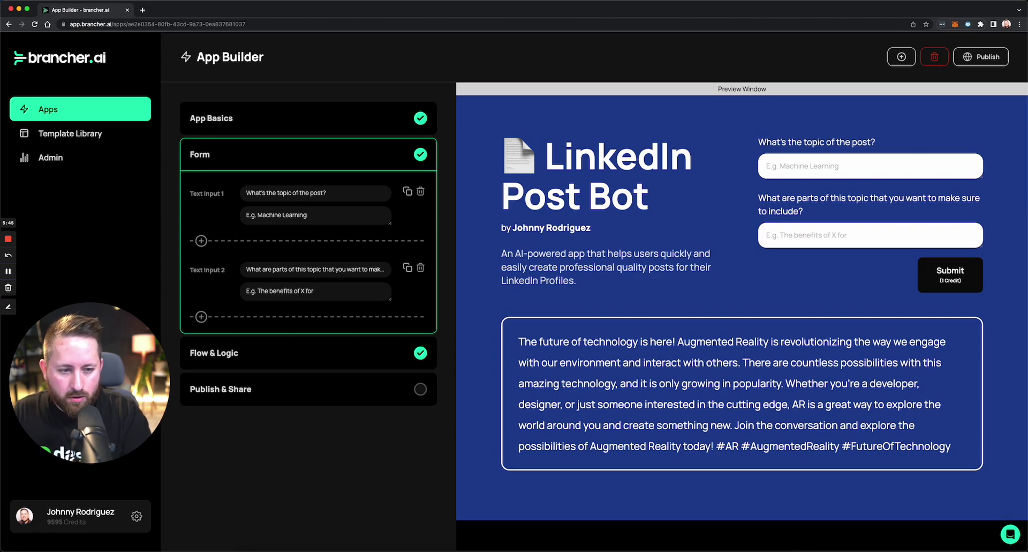
type(" Education")
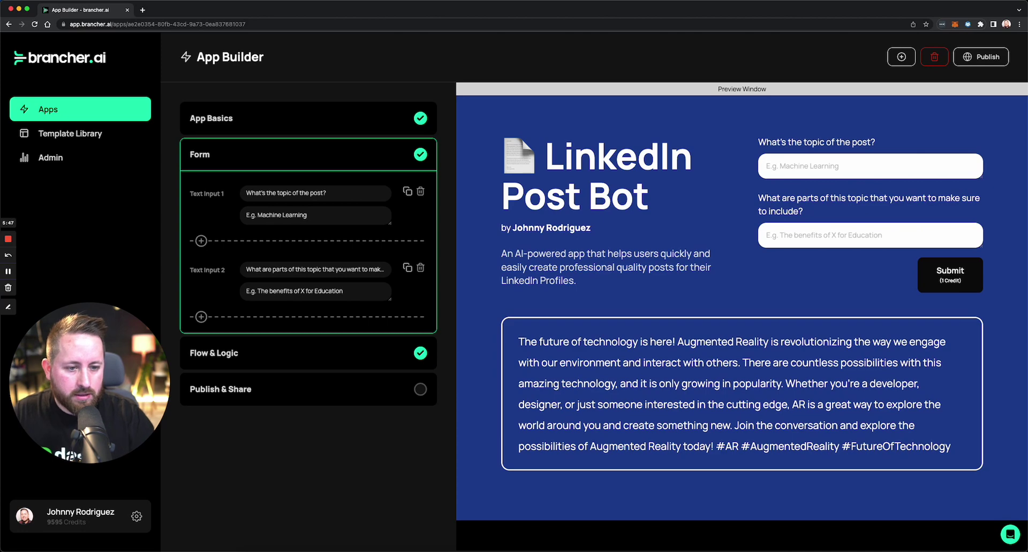
Add a third text input to the form, labelled "How long do you want the post to be?".
left_click(201, 317)
left_click(282, 344)
type("How")
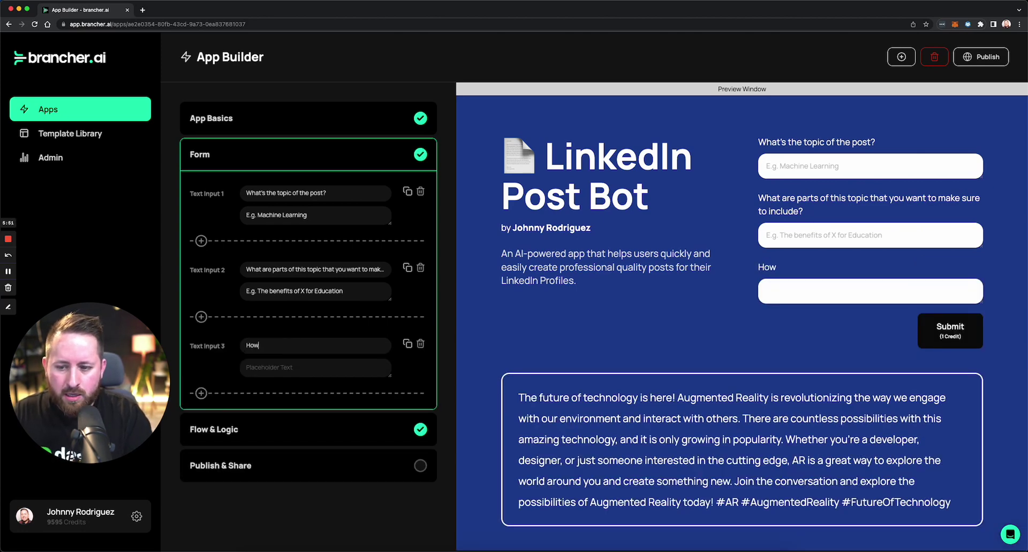
type(" Iong")
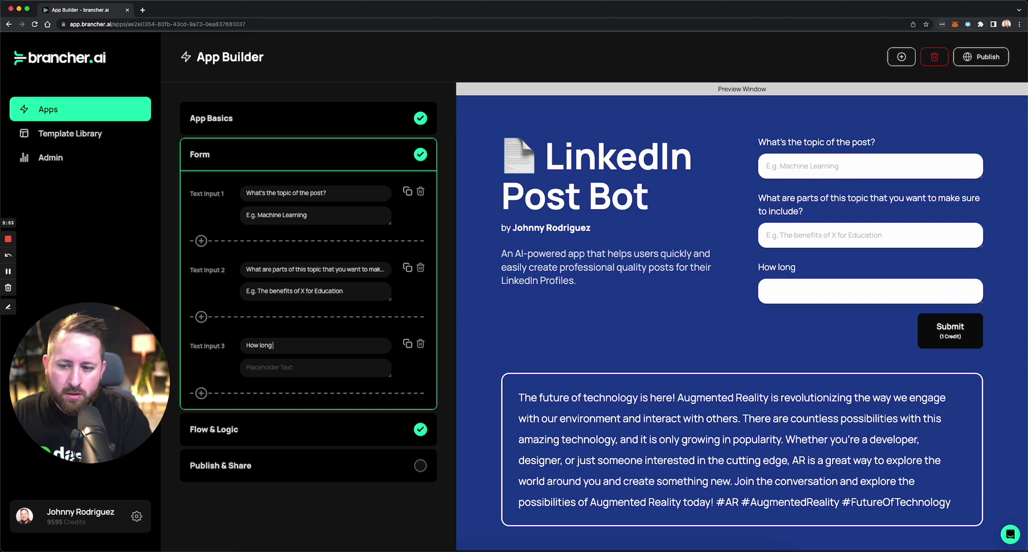
type(" do you want the post")
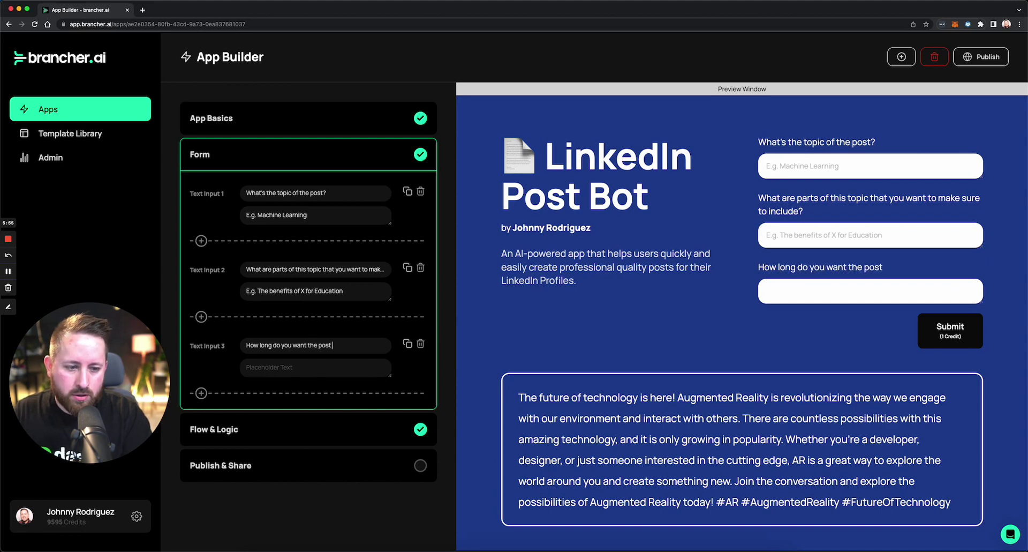
type(" to be")
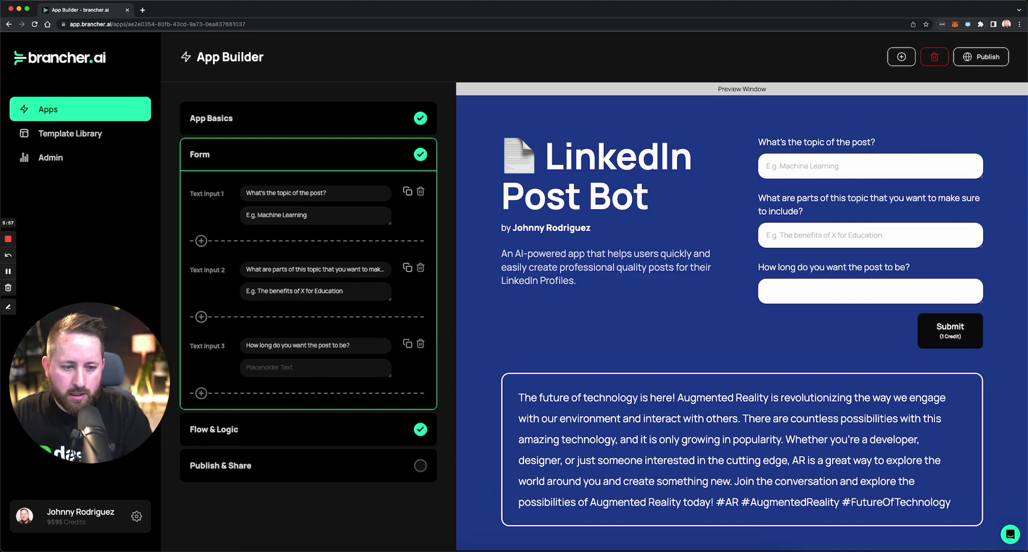
Give the third form input the placeholder text "E.g. One paragraph, 2 sentences, etc.".
left_click(254, 375)
type("E.g.")
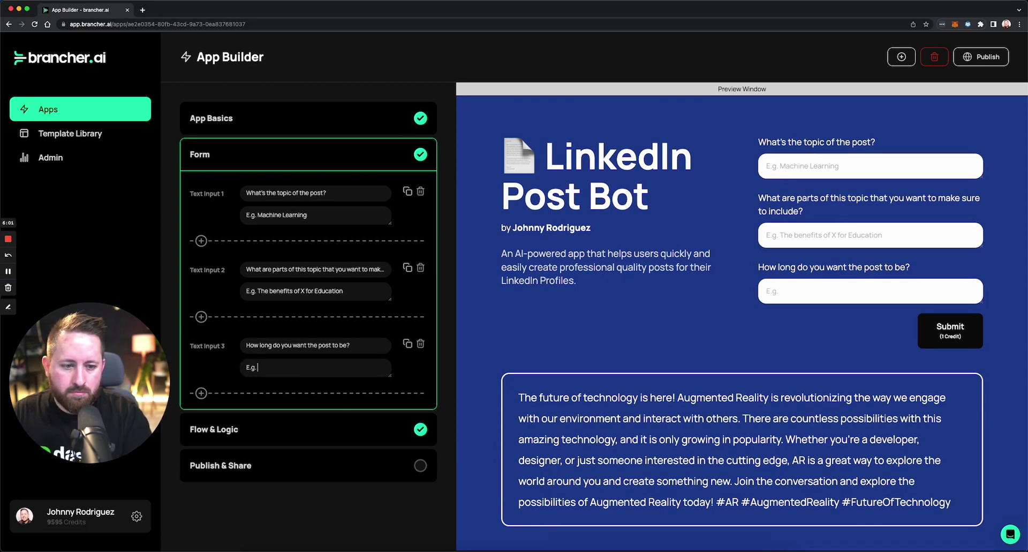
type(" One paragraph, 2")
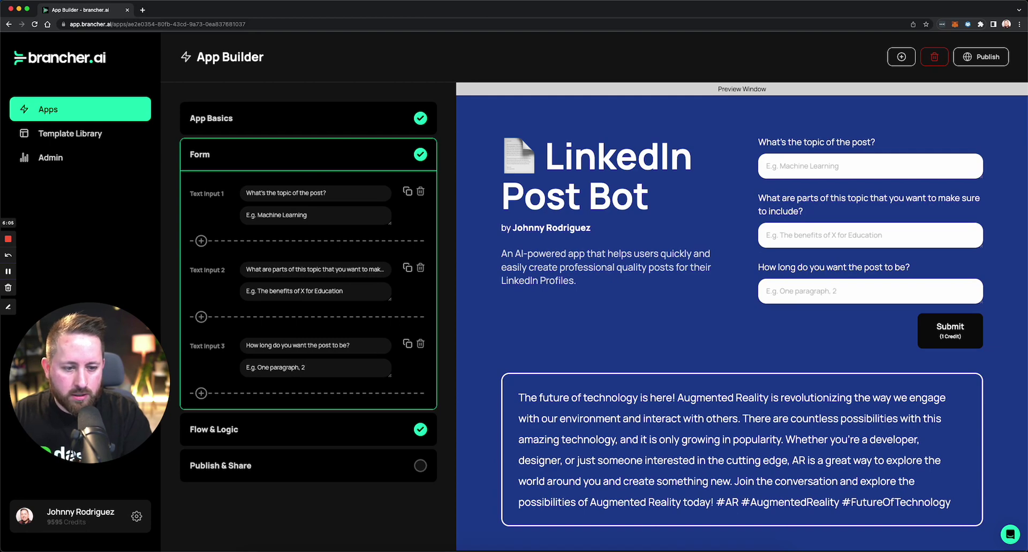
type(" senten")
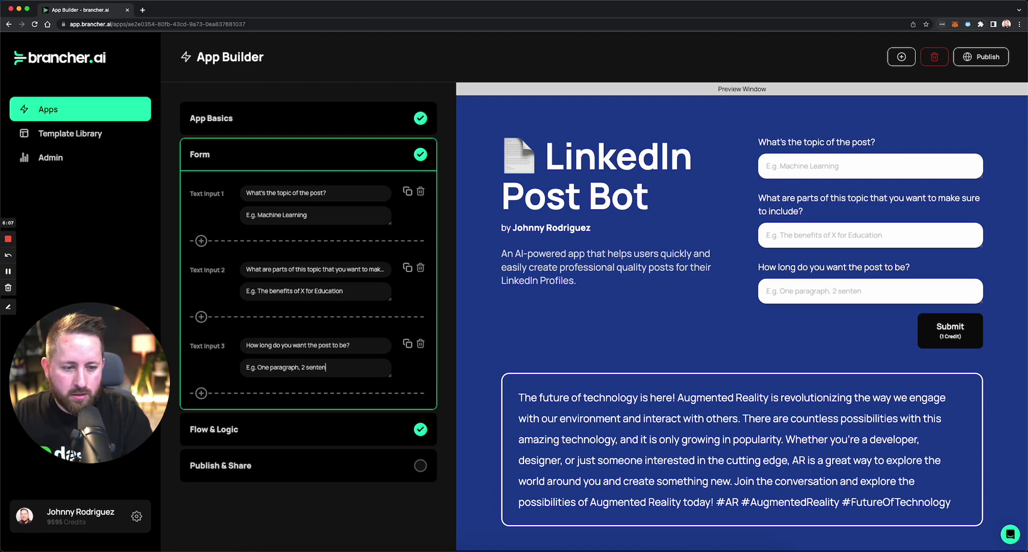
type("ces, etc.")
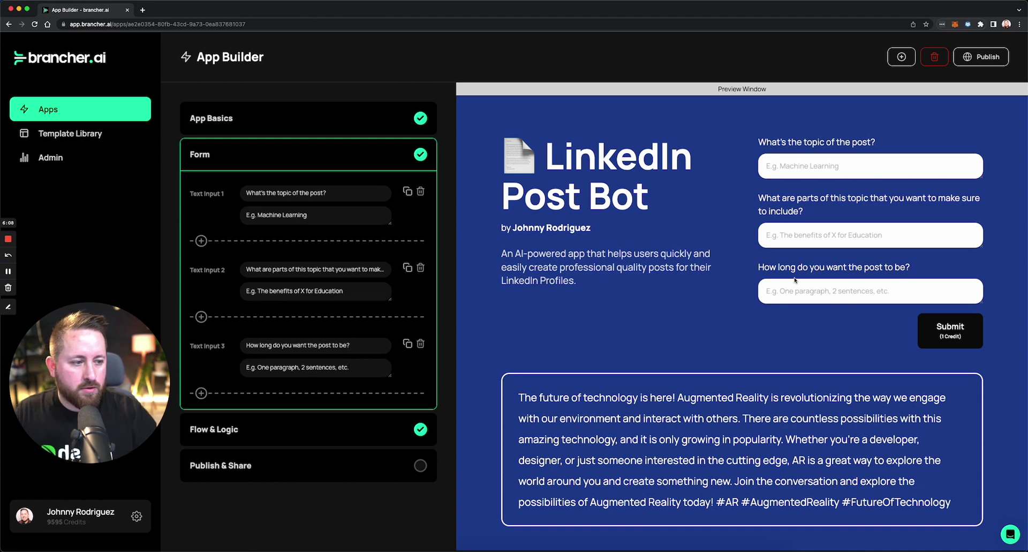
left_click(201, 393)
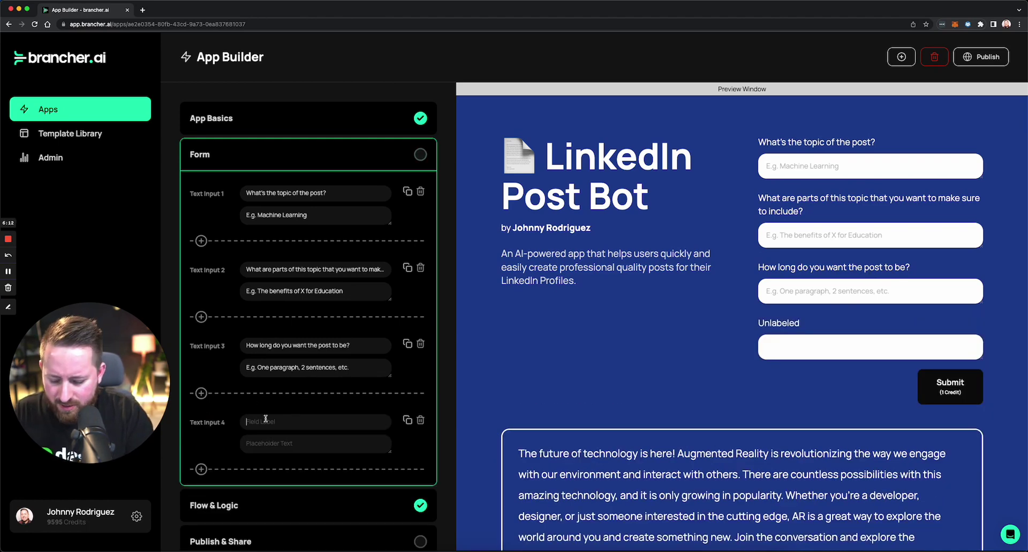
left_click(265, 420)
type("Who")
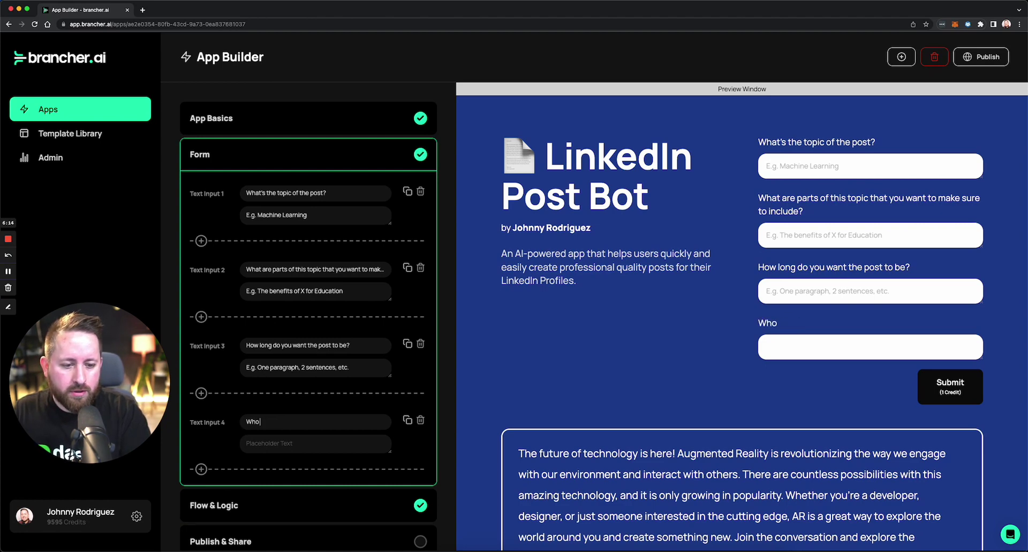
type(" is your targ4t")
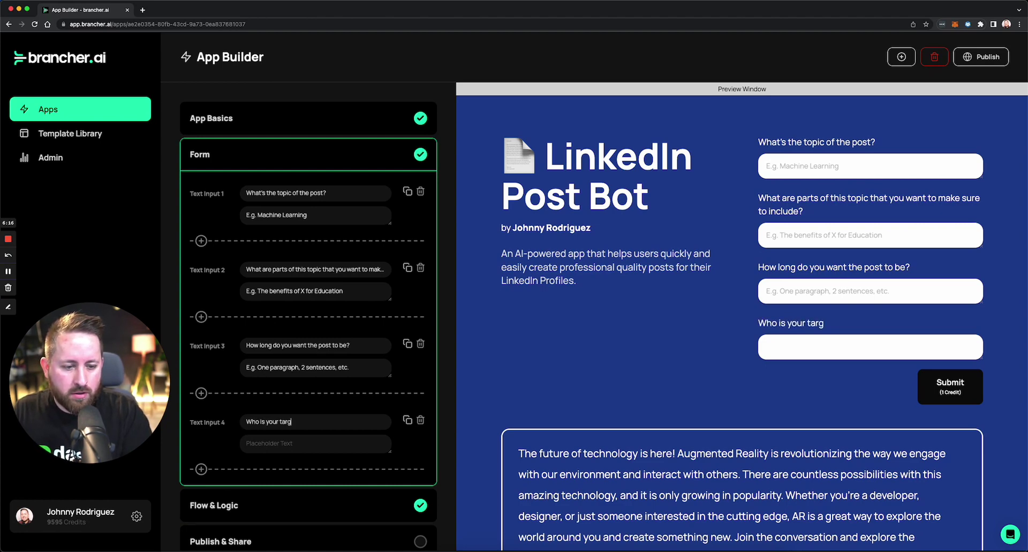
key("BackSpace")
key("BackSpace")
type("et demo")
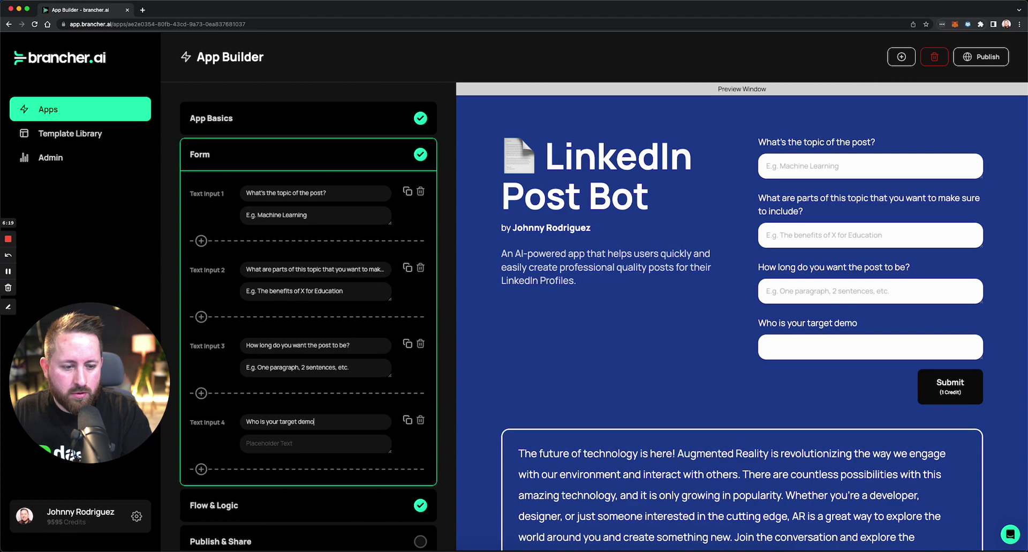
type("graphicE")
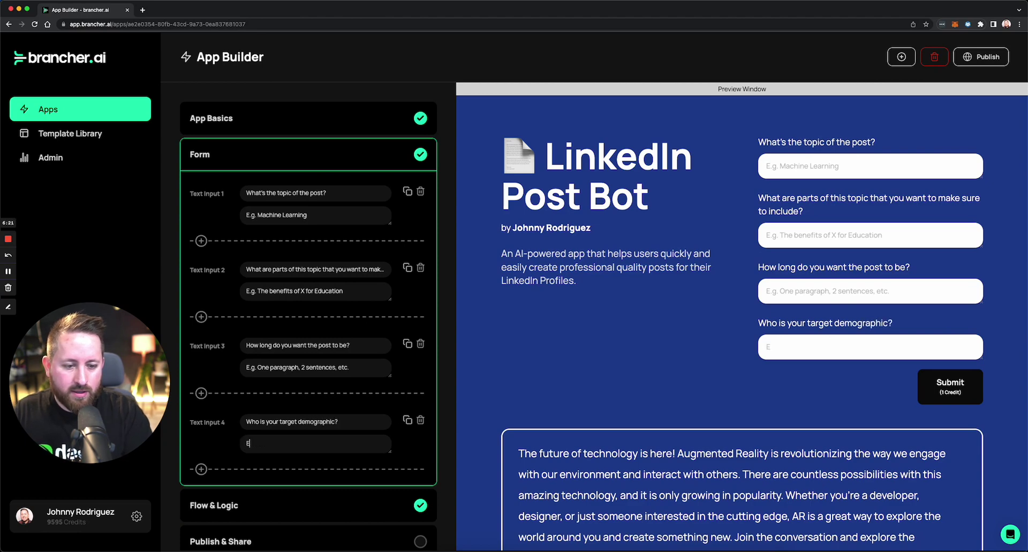
type(".g. Proessio")
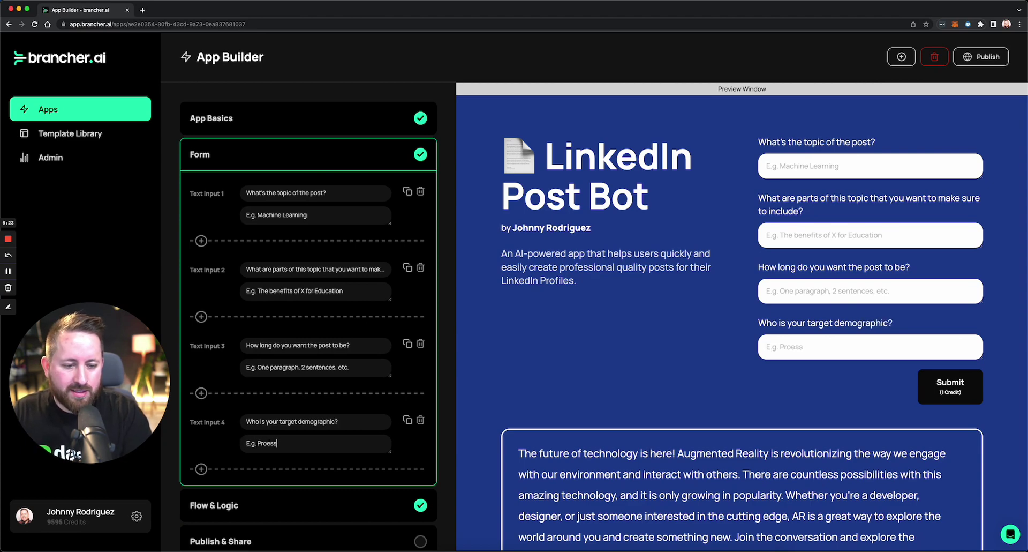
key("BackSpace")
key("BackSpace")
key("BackSpace")
key("BackSpace")
key("BackSpace")
key("BackSpace")
type("fession")
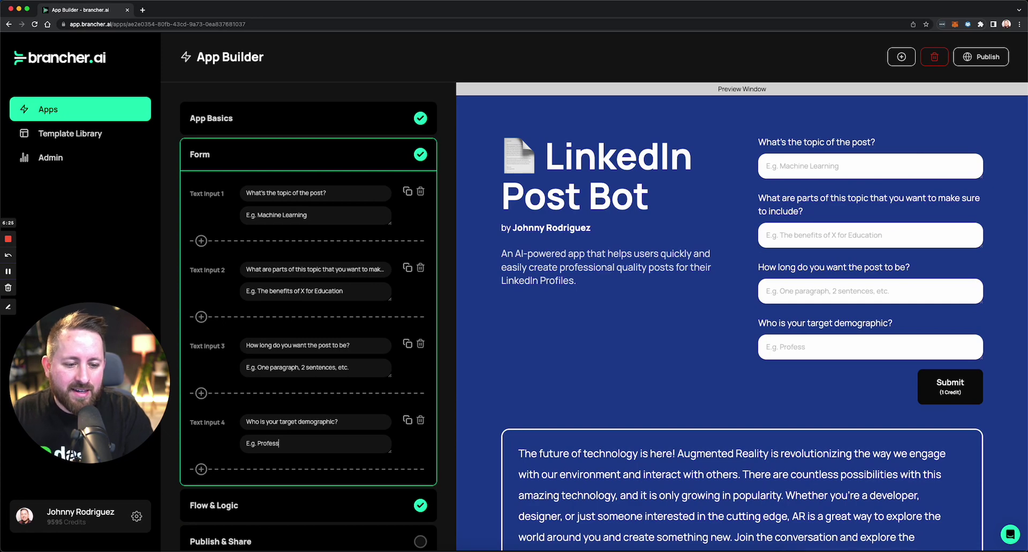
key("super+a")
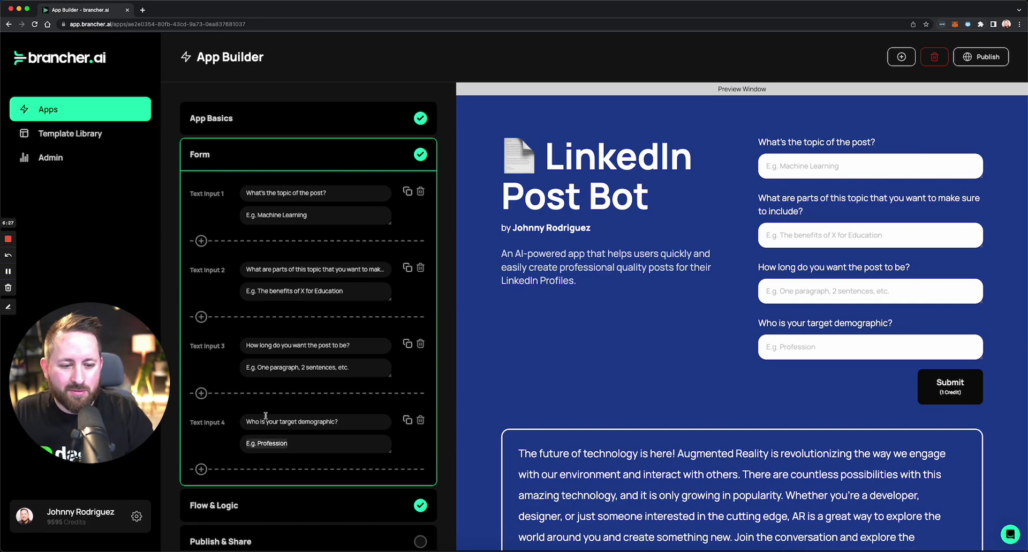
left_click(294, 422)
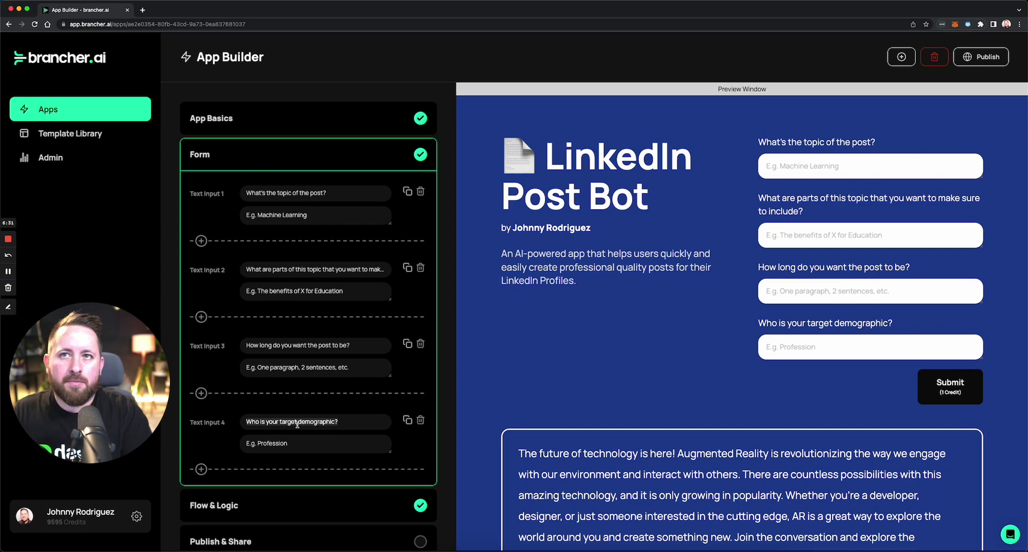
left_click(420, 419)
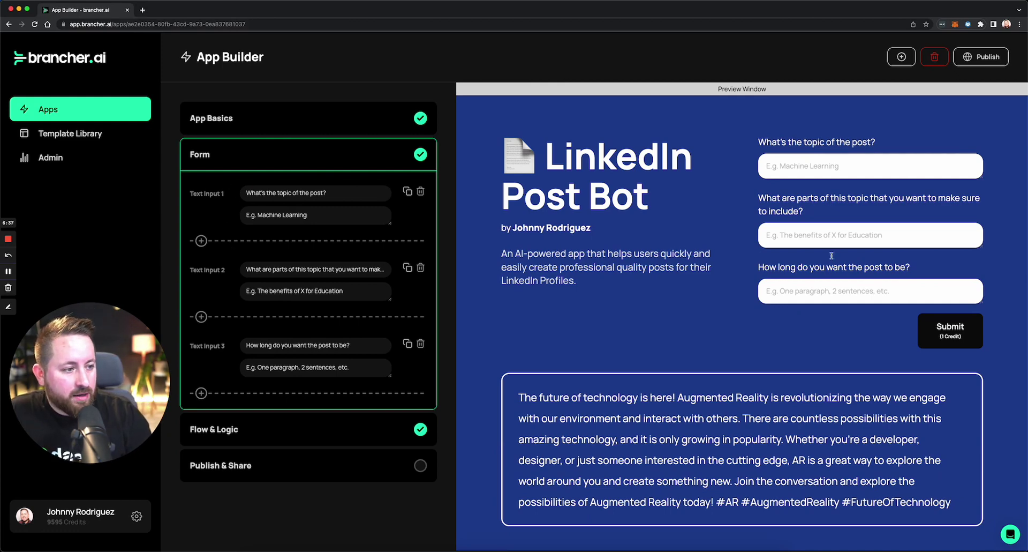
Open the app's Flow & Logic section with the GPT-3 prompt.
left_click(281, 431)
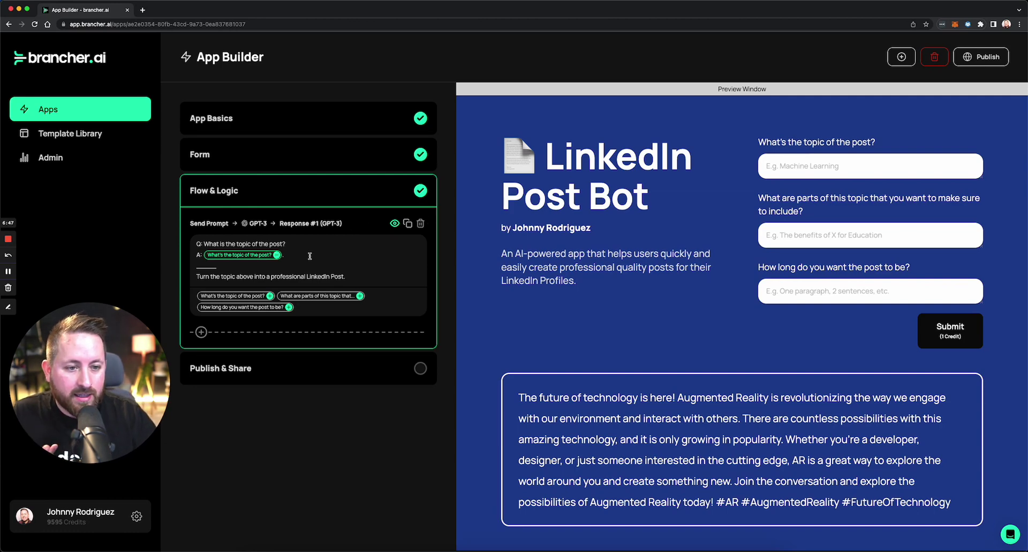
triple_click(696, 452)
left_click(696, 452)
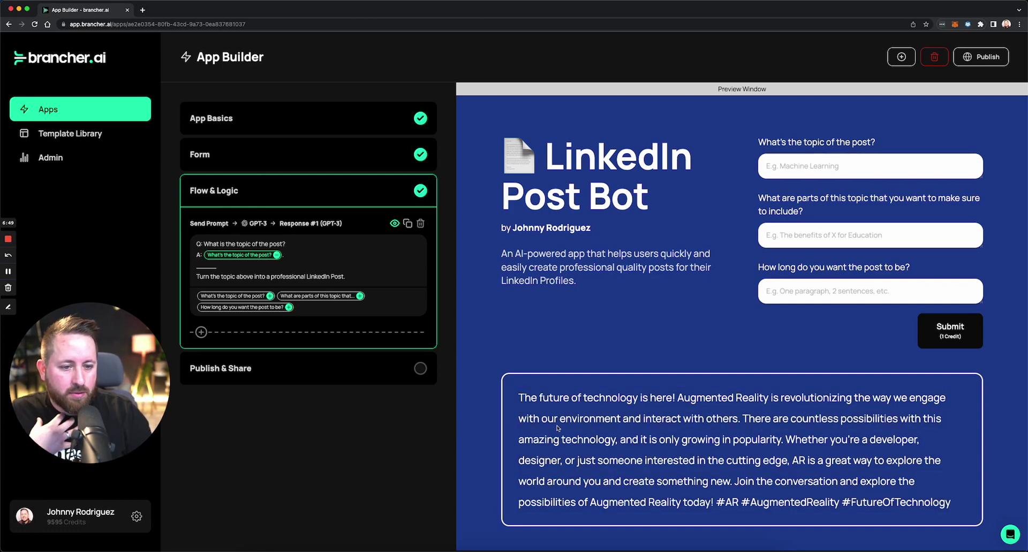
Add "Q: What are parts of this topic that you want to make sure to include?" to the prompt, with the matching form tag as its answer.
left_click(297, 255)
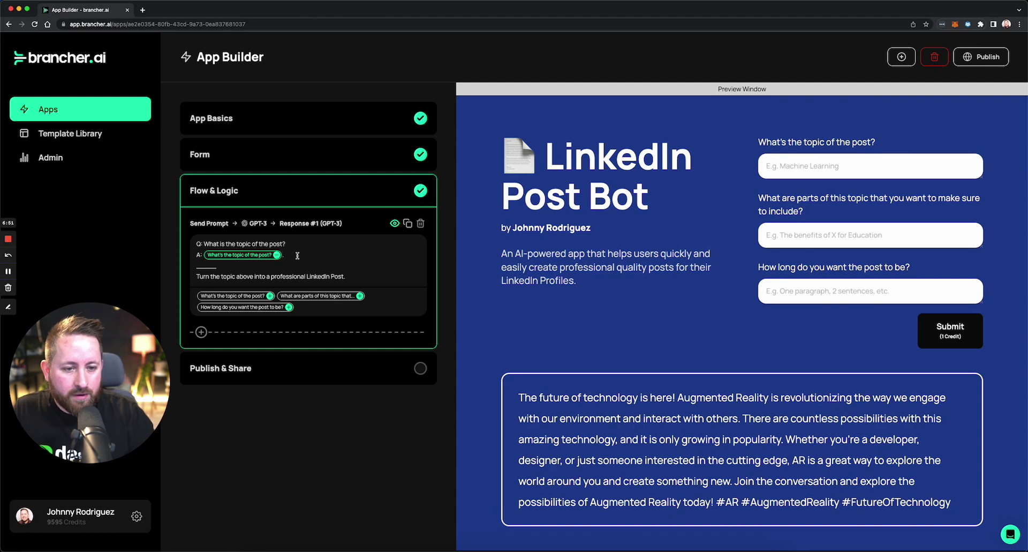
key("Return")
key("Return")
type("@")
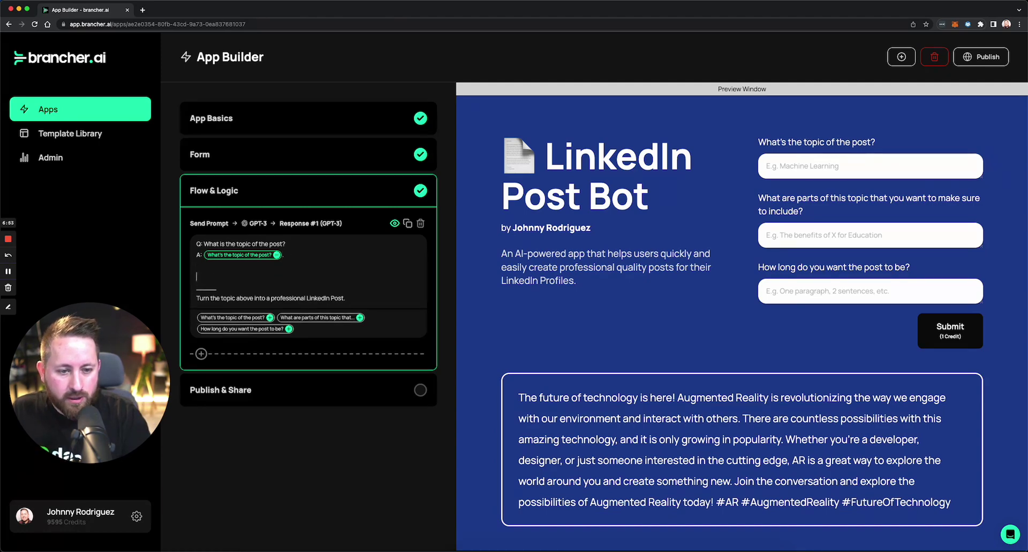
type("q")
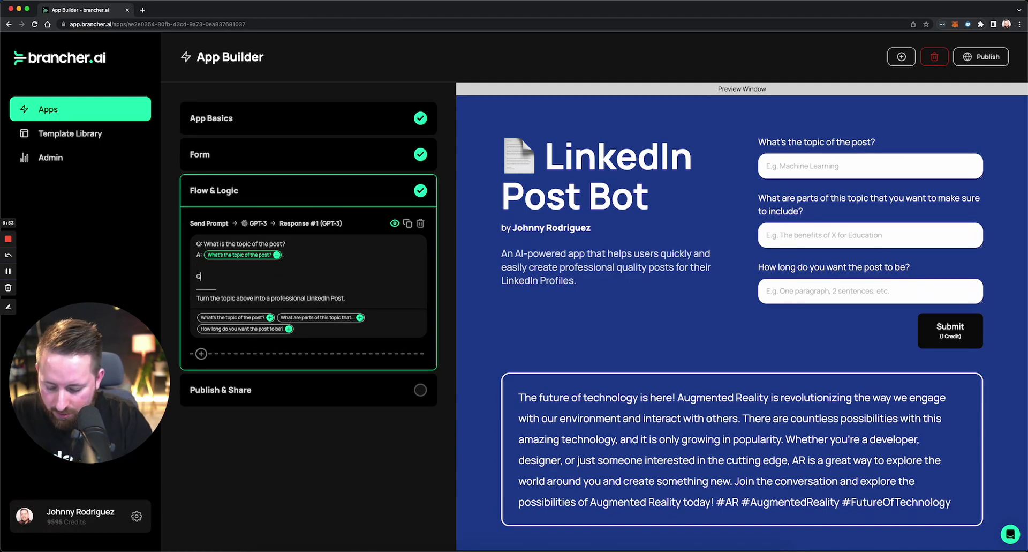
triple_click(785, 210)
key("ctrl+c")
left_click(282, 275)
key("ctrl+v")
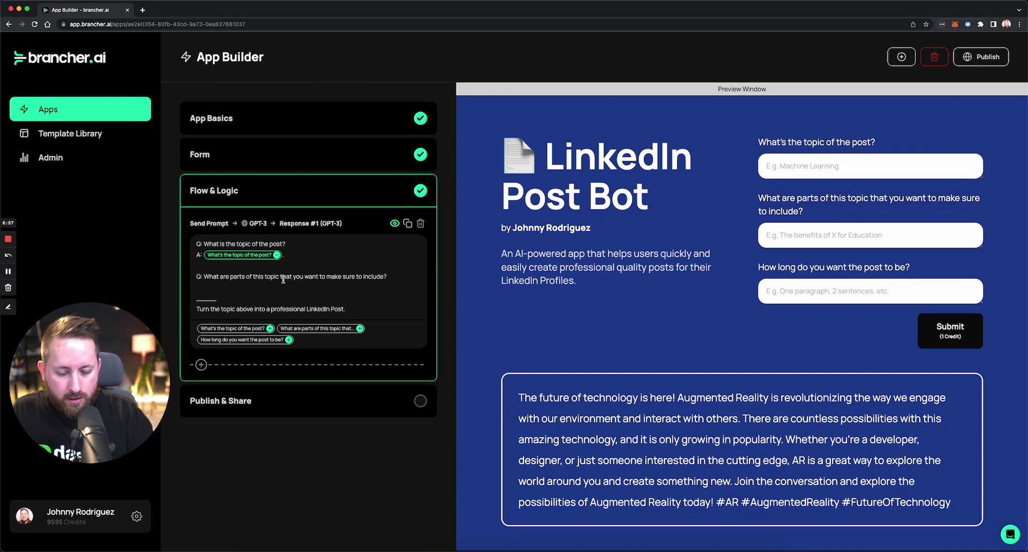
type("A:")
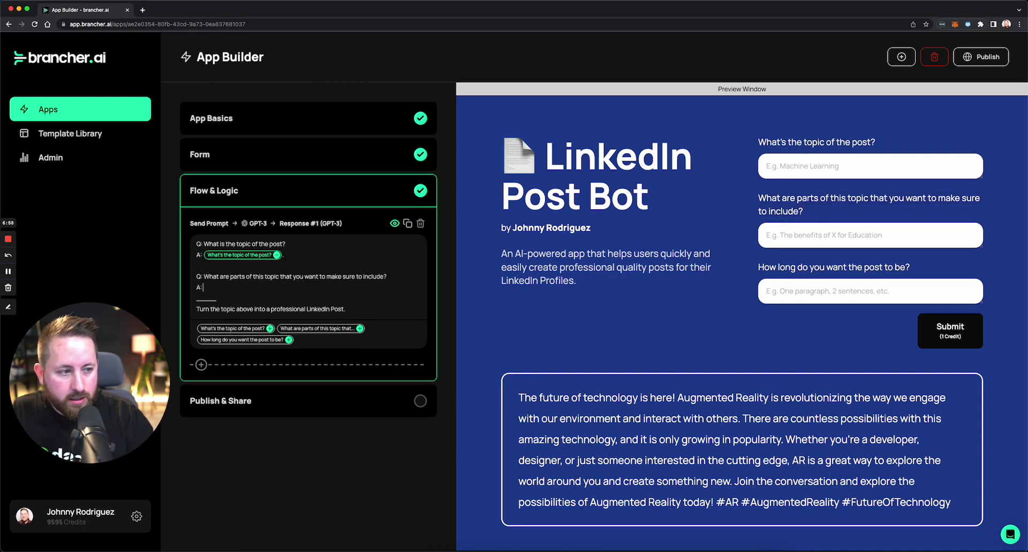
left_click(360, 327)
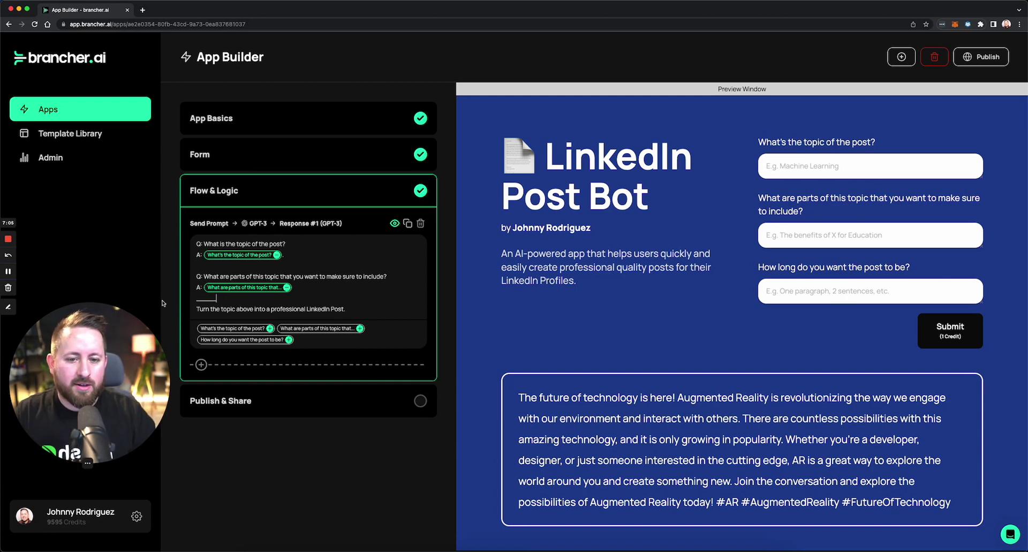
Clear the entire text of the GPT-3 prompt.
left_click(8, 271)
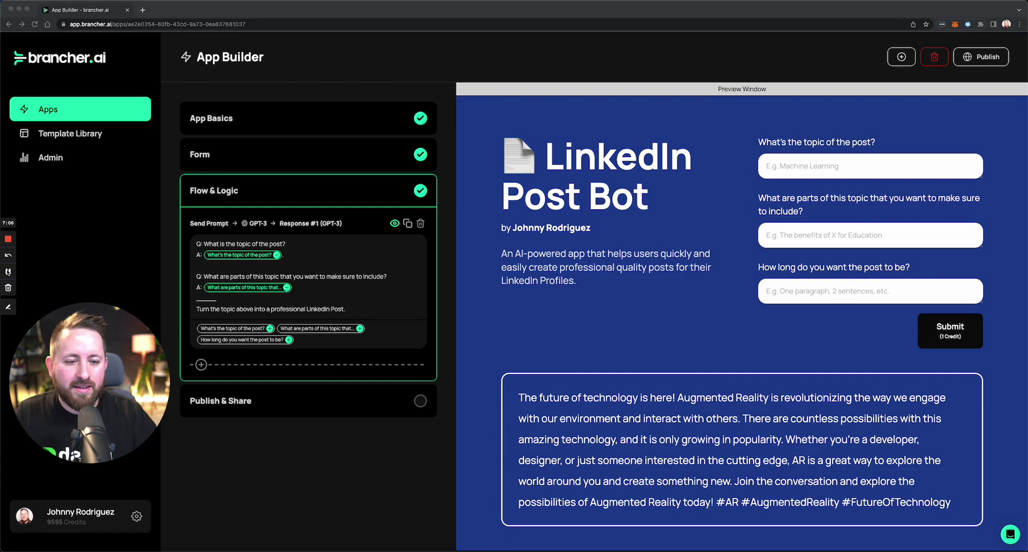
left_click(329, 268)
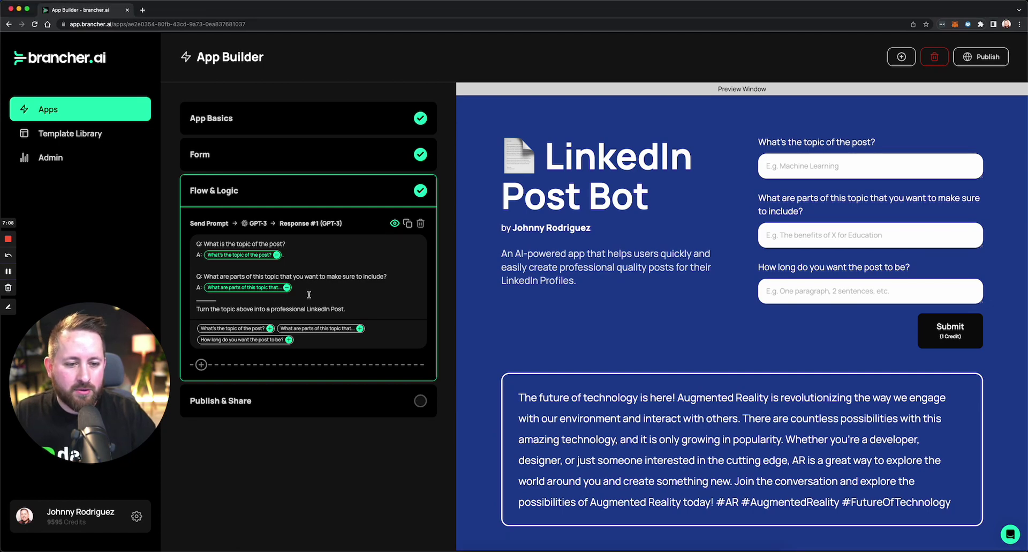
left_click_drag(314, 287, 180, 238)
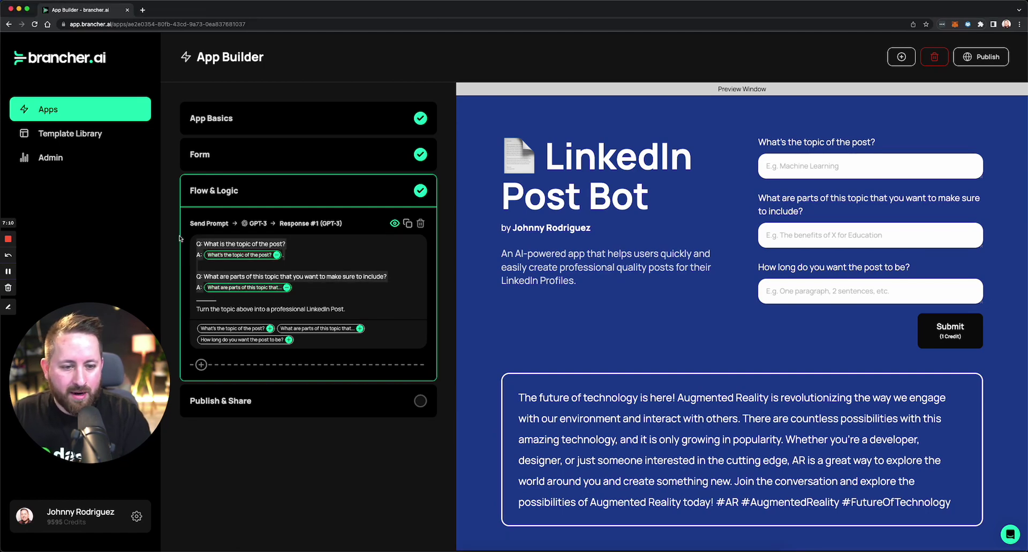
key("ctrl+a")
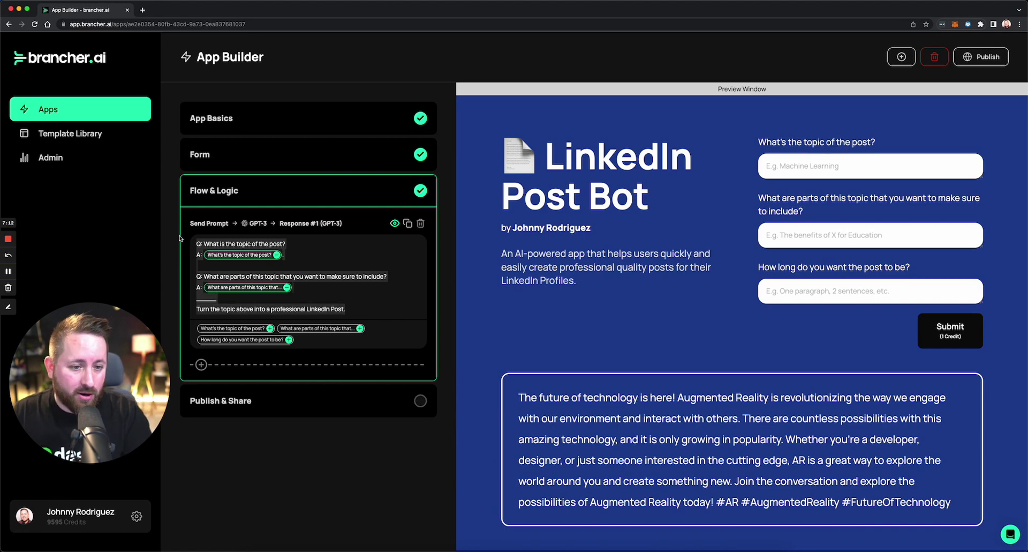
key("BackSpace")
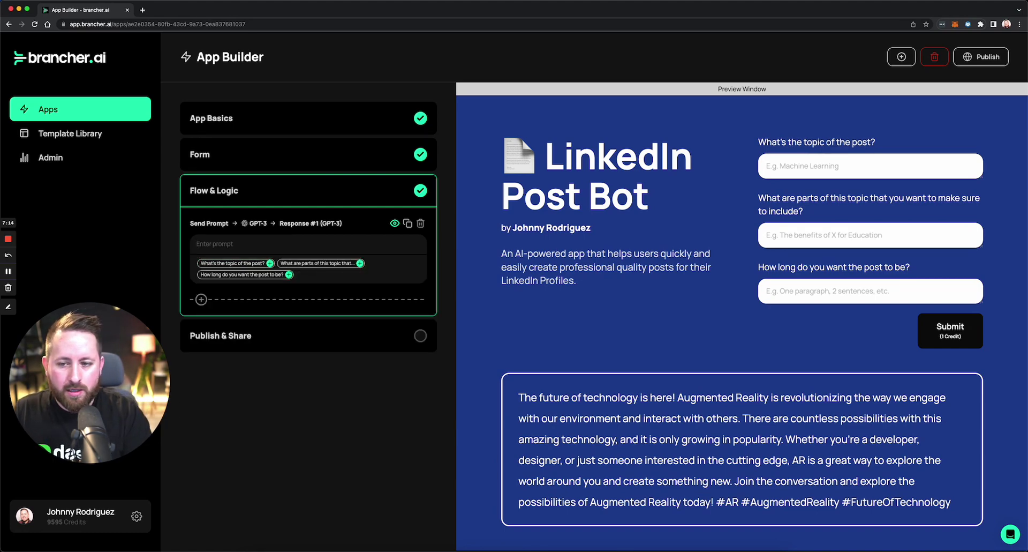
Begin the GPT-3 prompt with "Write a profession LinkedIn post on the topic of" followed by the "What's the topic of the post?" tag.
type("Writ")
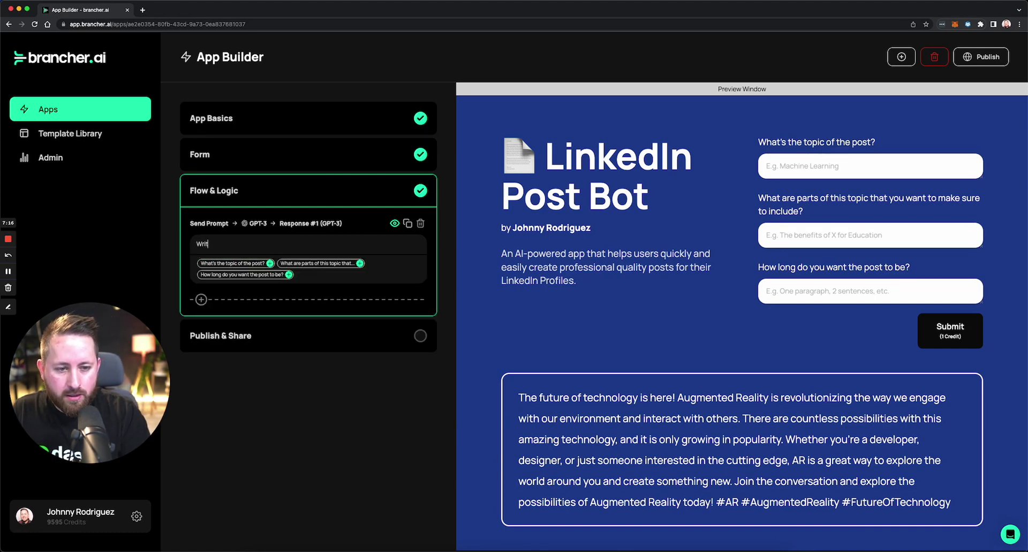
type("e a profees")
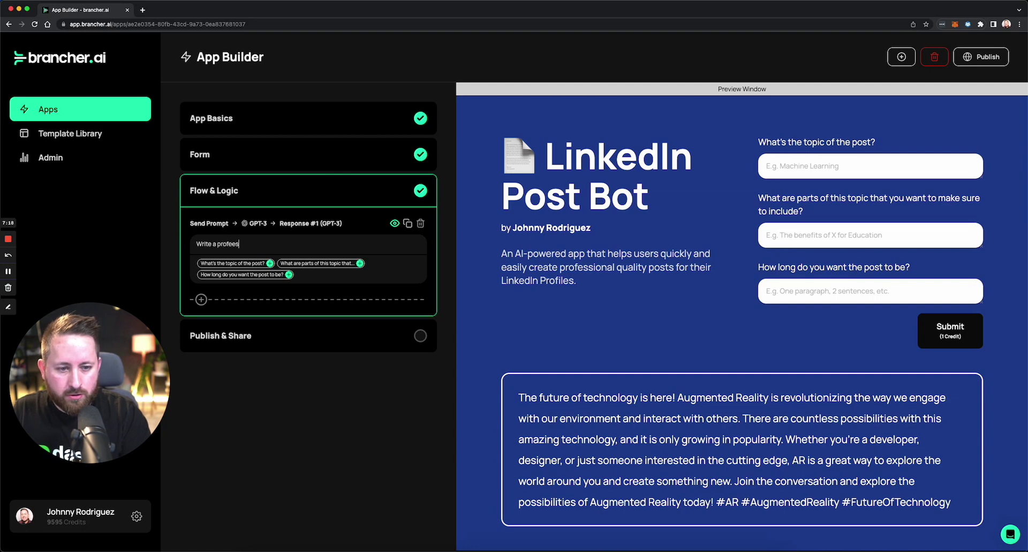
key("BackSpace")
key("BackSpace")
type("ssion")
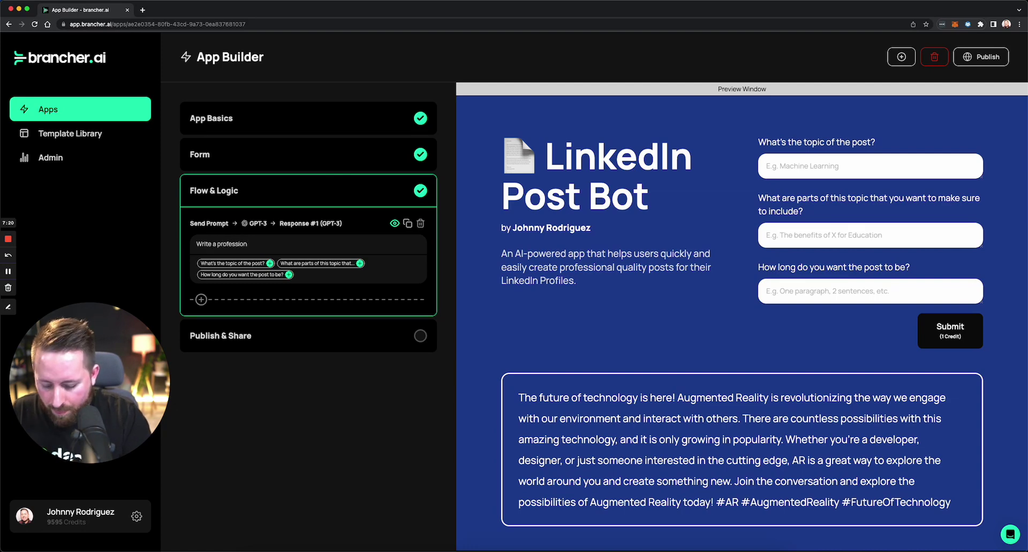
type(" LinkedIn")
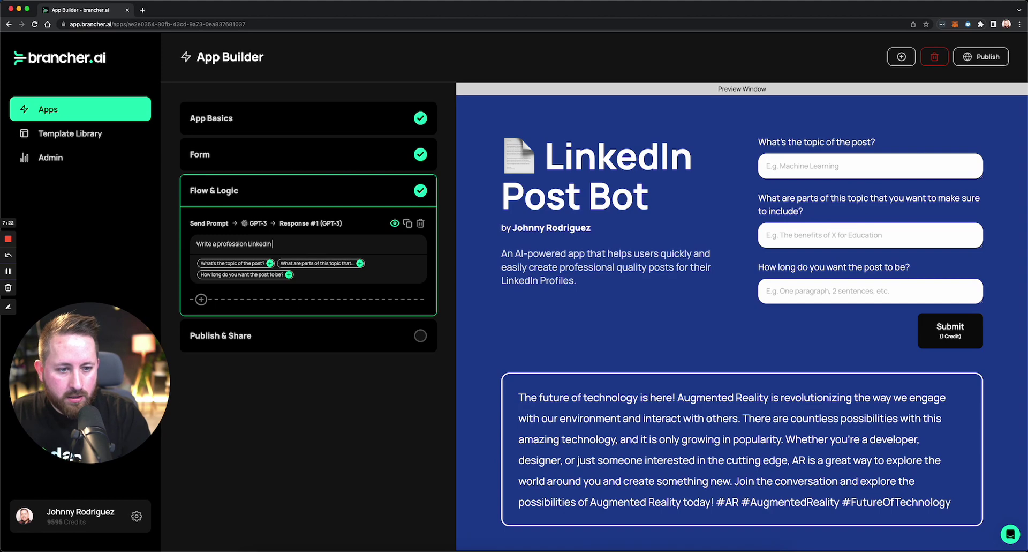
type(" post")
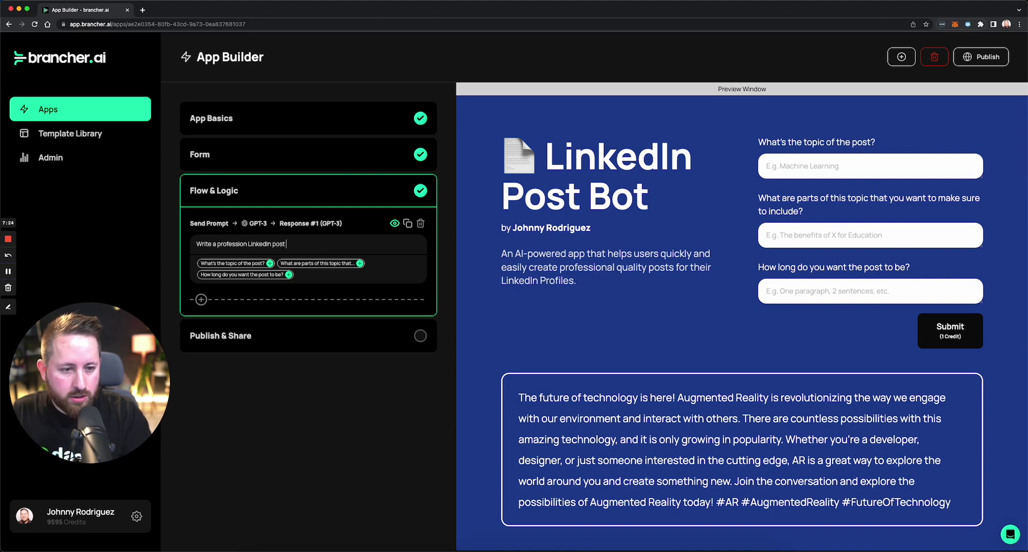
type(" on the top")
key("BackSpace")
key("BackSpace")
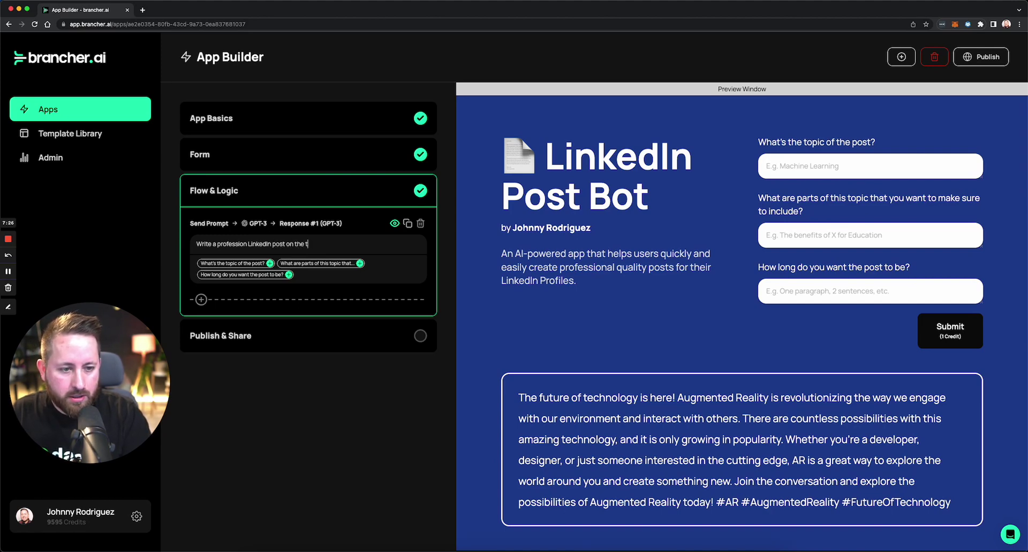
type("opic of")
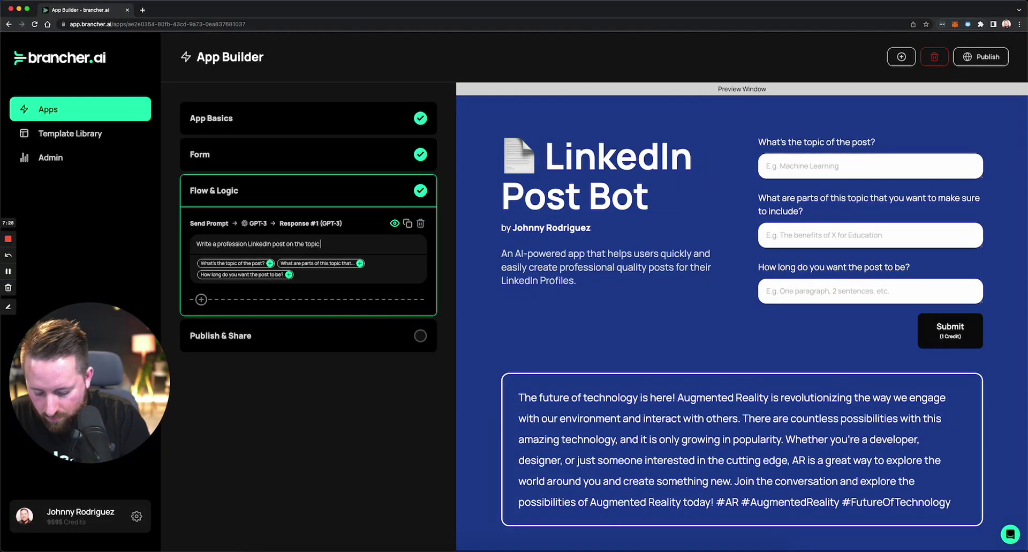
left_click(270, 263)
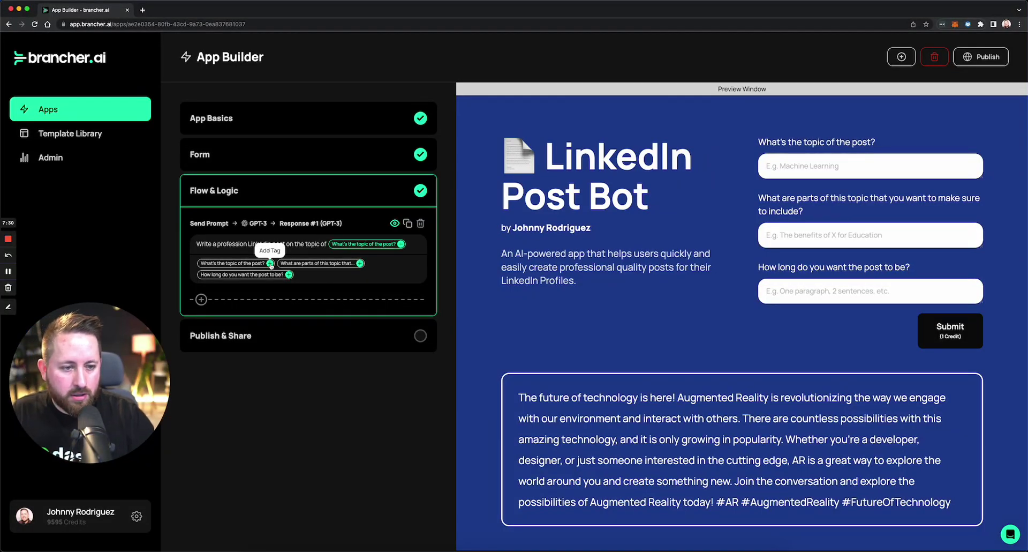
Continue the prompt with "Make sure to include the following:" and the tag of the topic-parts question, ending the sentence with a period.
left_click(410, 248)
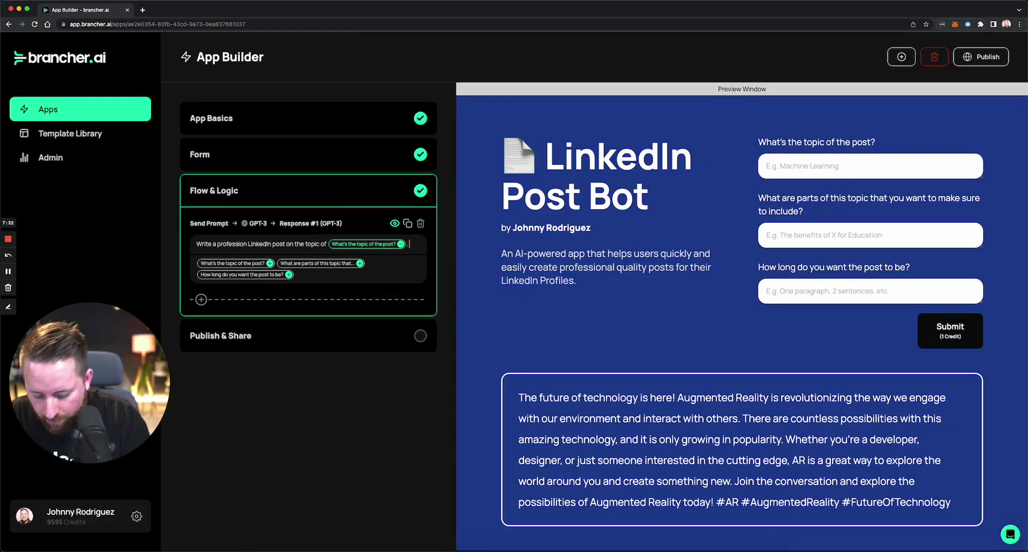
type(". Make sure y")
key("BackSpace")
type("to")
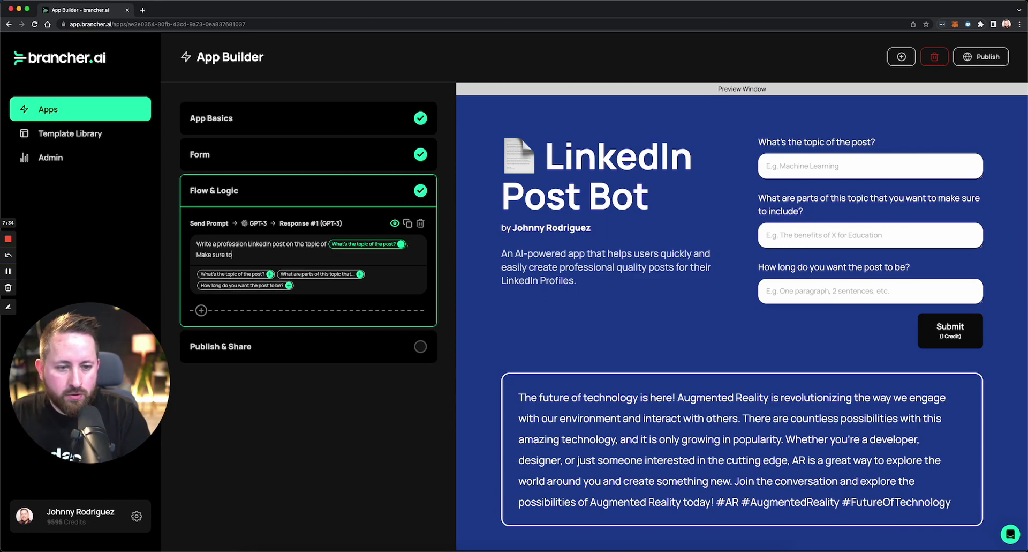
key("BackSpace")
key("BackSpace")
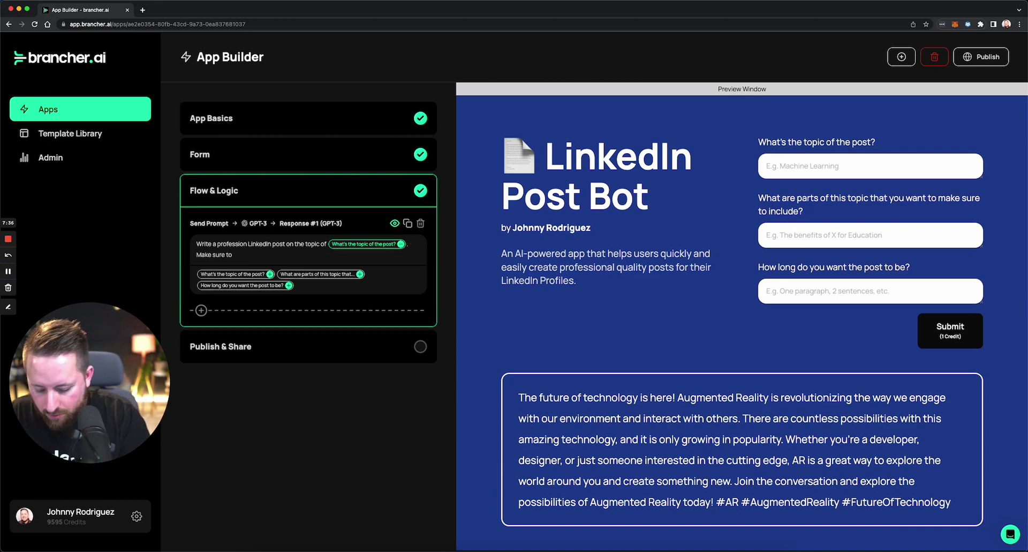
type("inicude the followin")
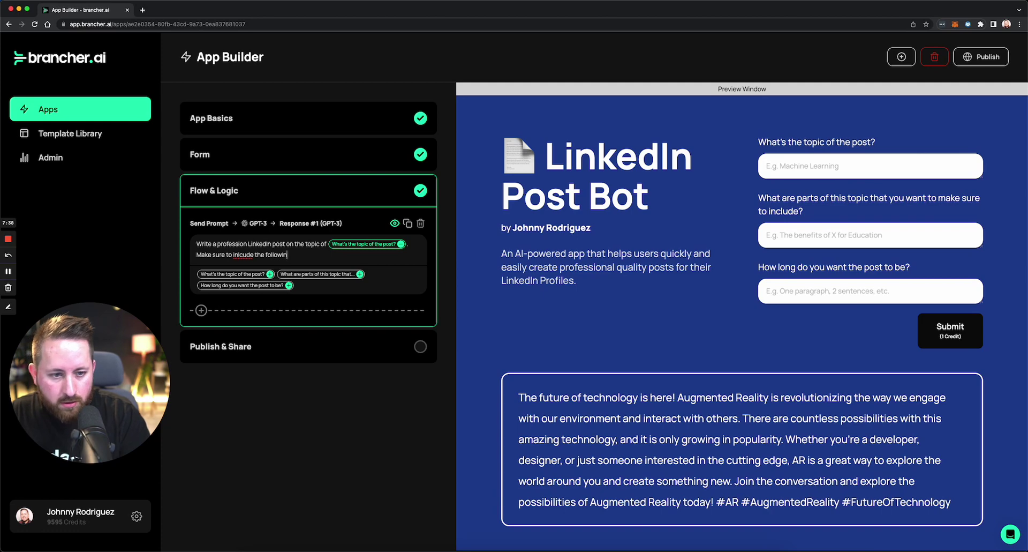
type("g:")
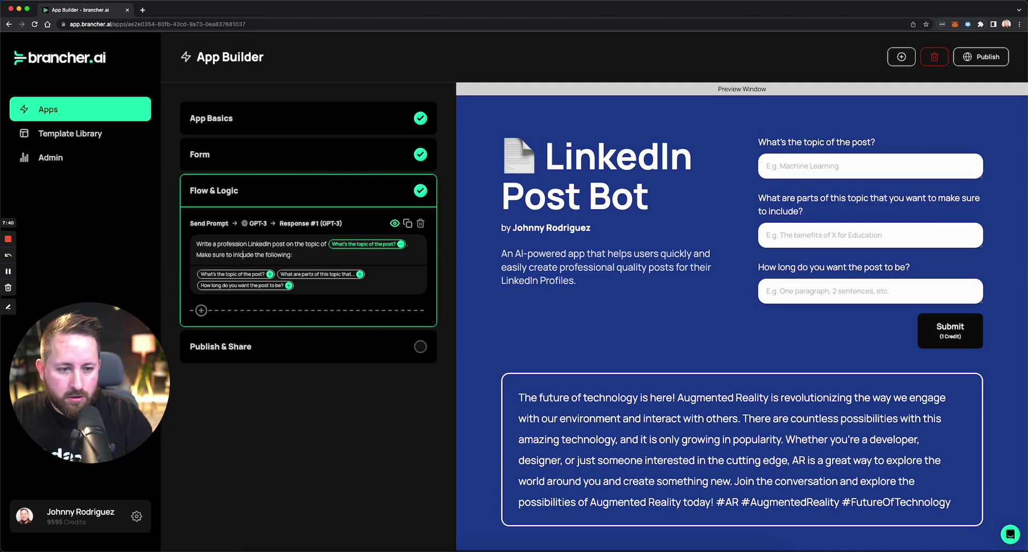
key("BackSpace")
type("cl")
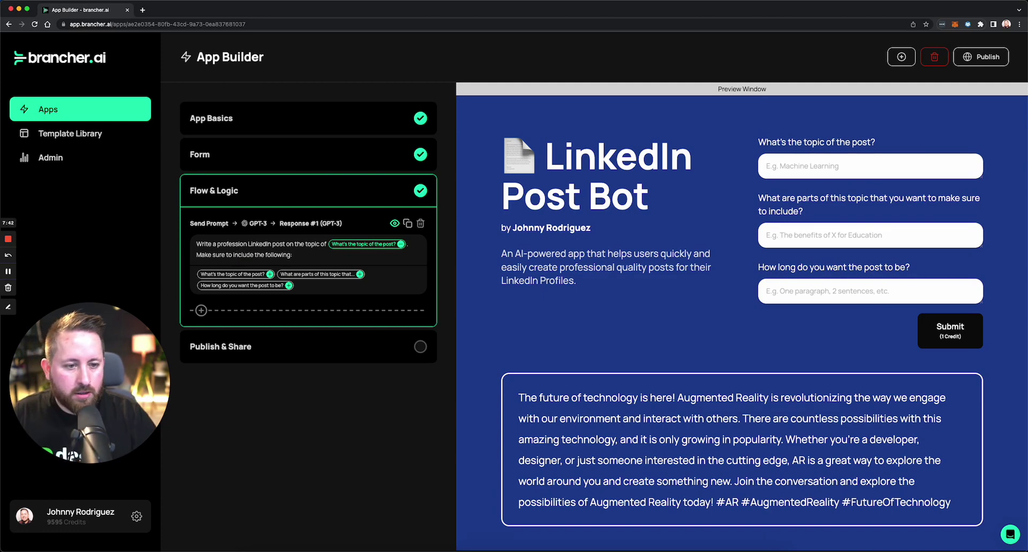
left_click(309, 263)
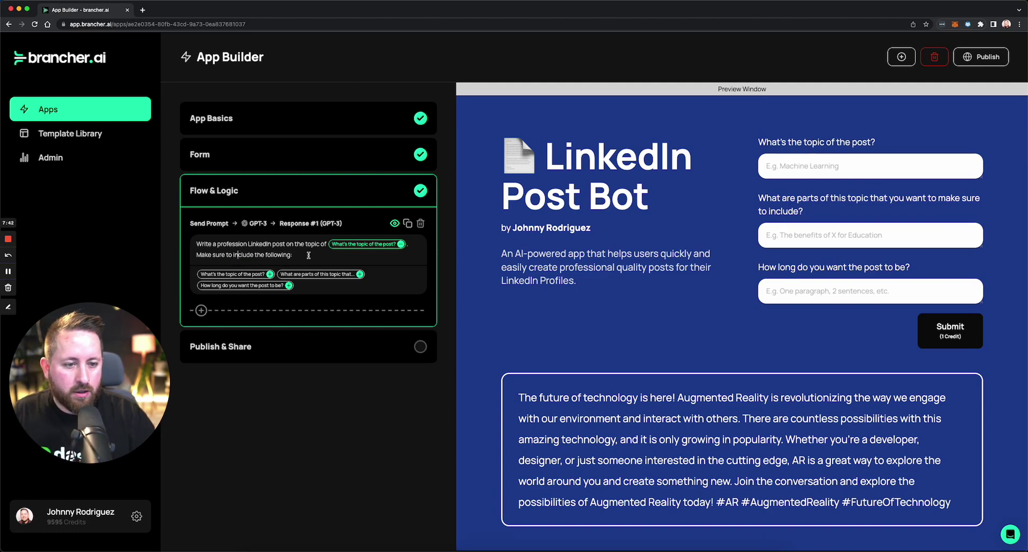
left_click(360, 275)
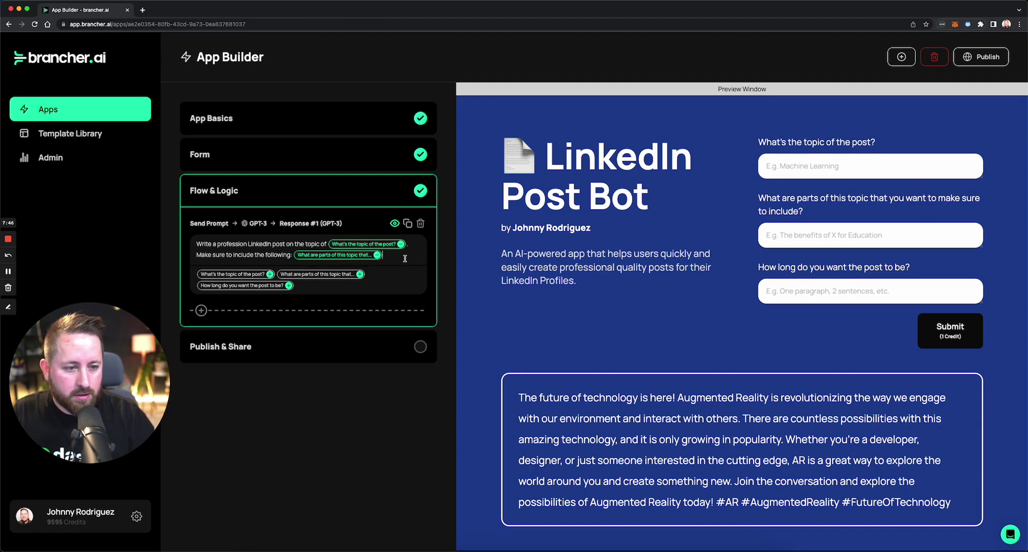
type(".")
Add a new prompt line reading "Also, only return" followed by the "How long do you want the post to be?" tag.
key("Return")
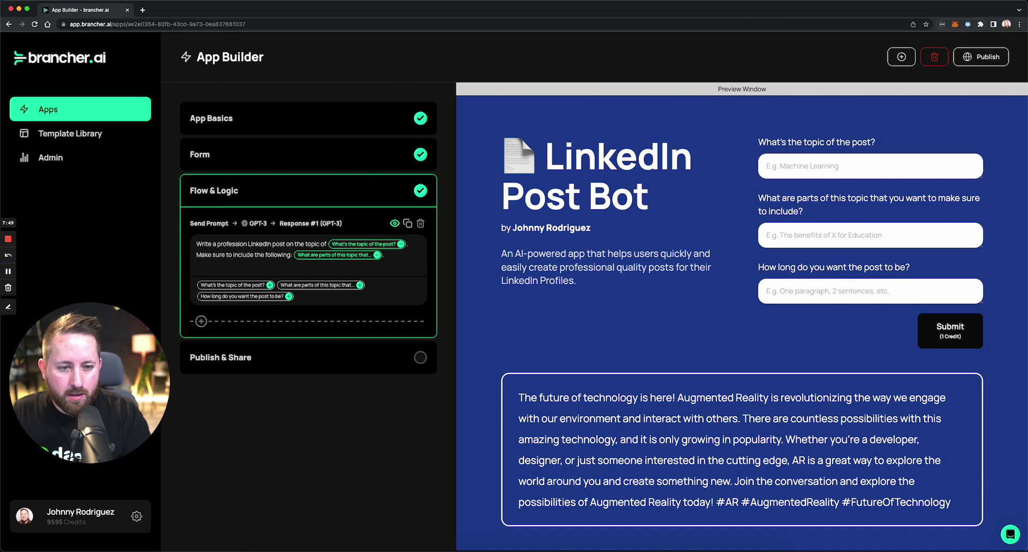
type("Also,")
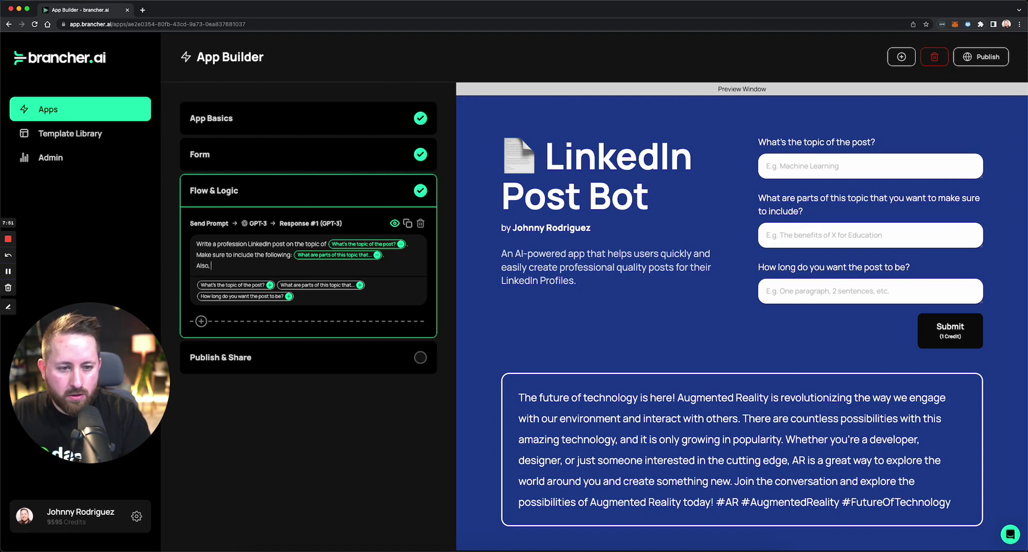
type(" o")
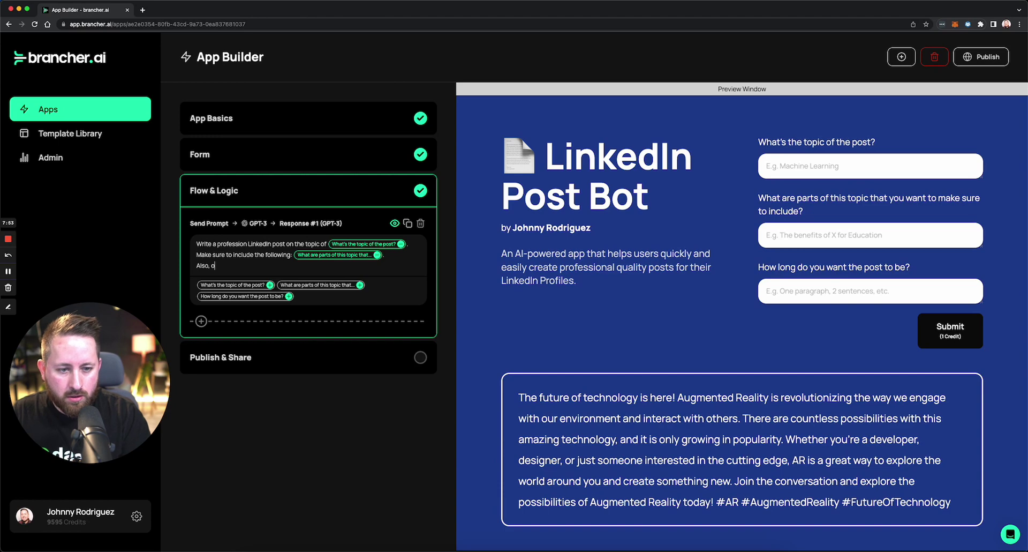
type("nly")
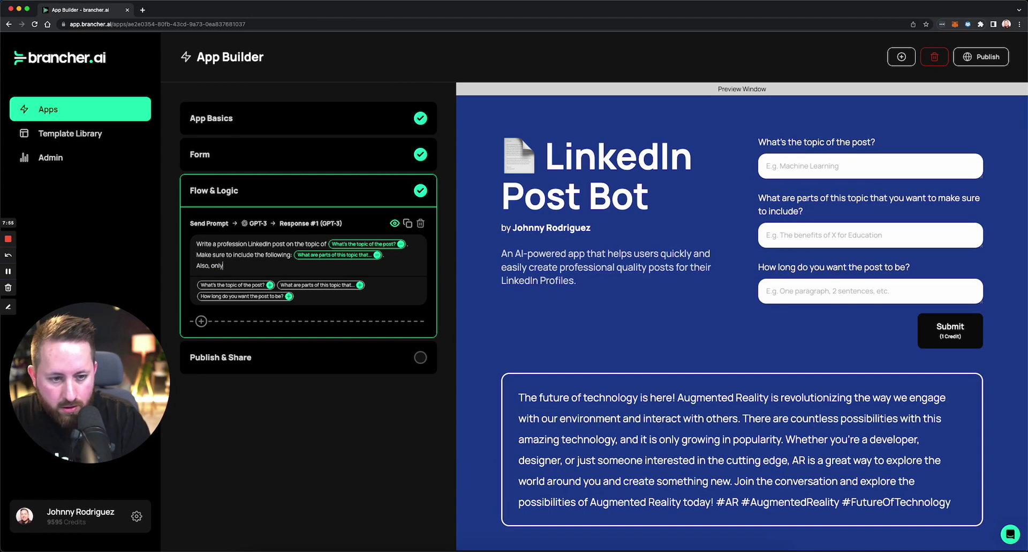
type(".")
key("BackSpace")
type("return")
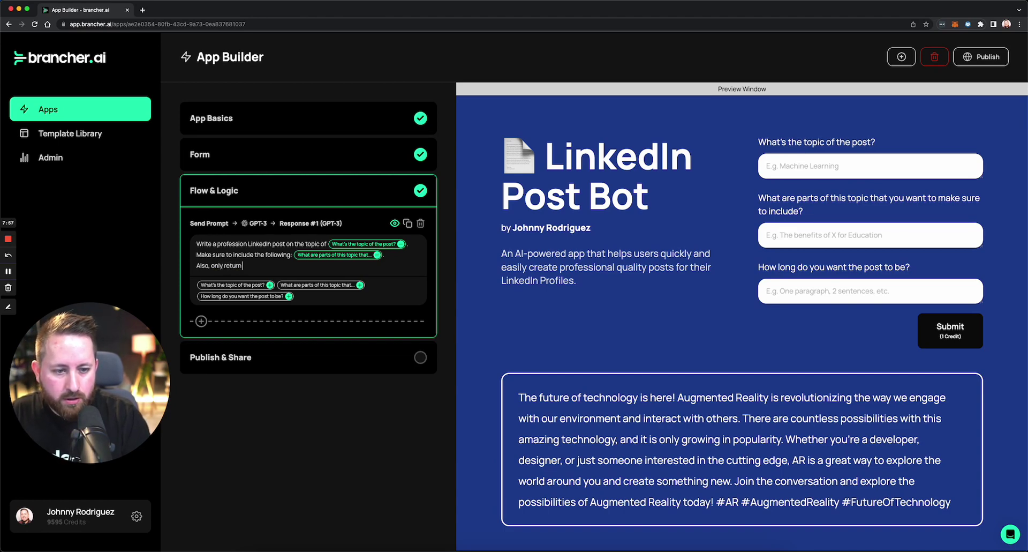
left_click(289, 296)
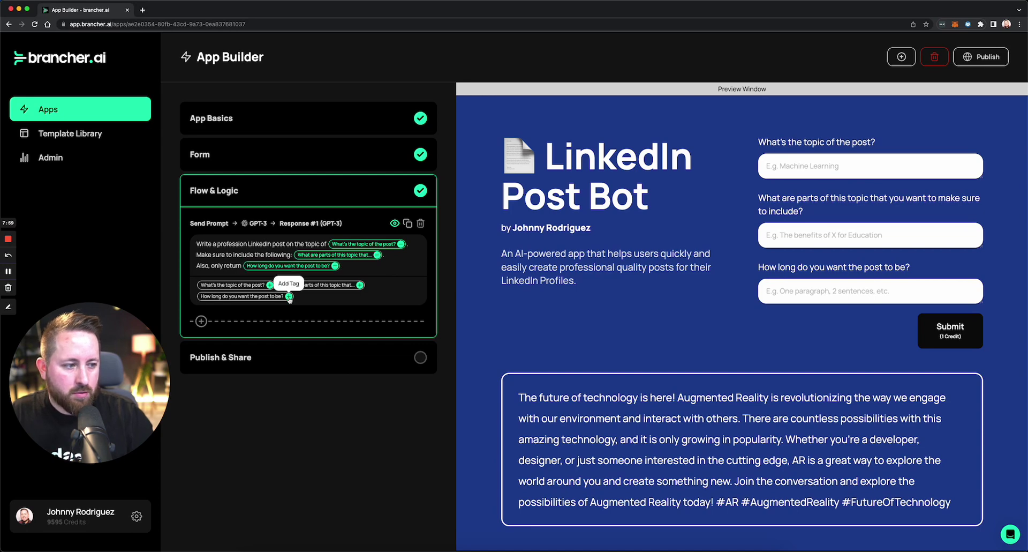
Finish the prompt's "Also, only return" line with "for the post." after the post-length tag.
type("for the p")
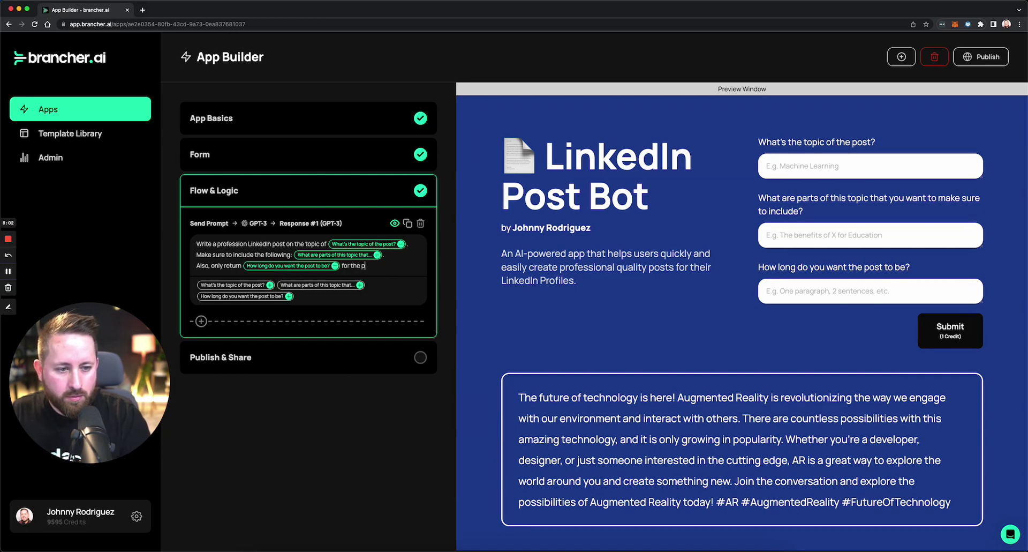
type("ost.")
scroll(326, 261, "up", 5)
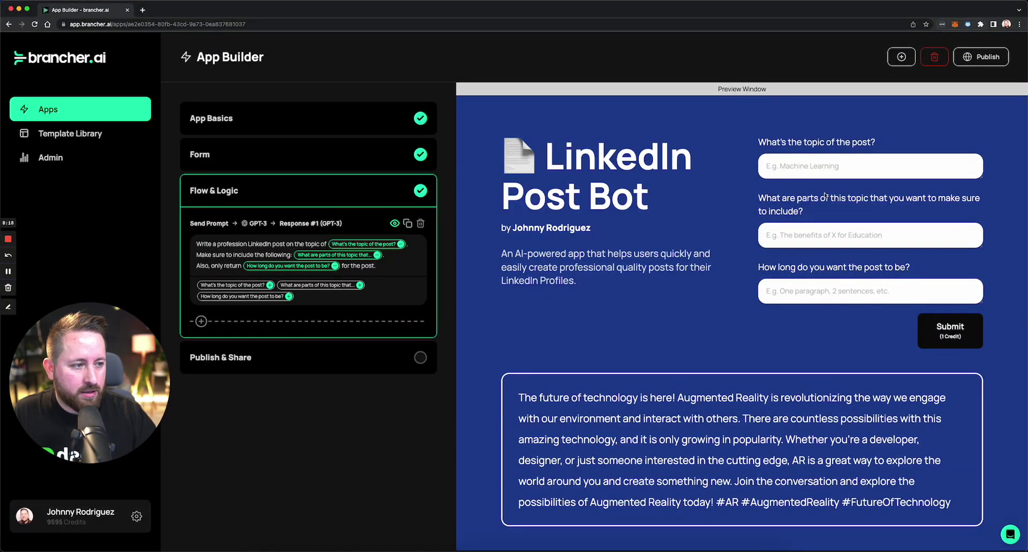
Fill the preview form with the topic "Generative AI" and the parts to include "The benefits of generative ai for graphic designers".
left_click(867, 157)
type("Generative AI")
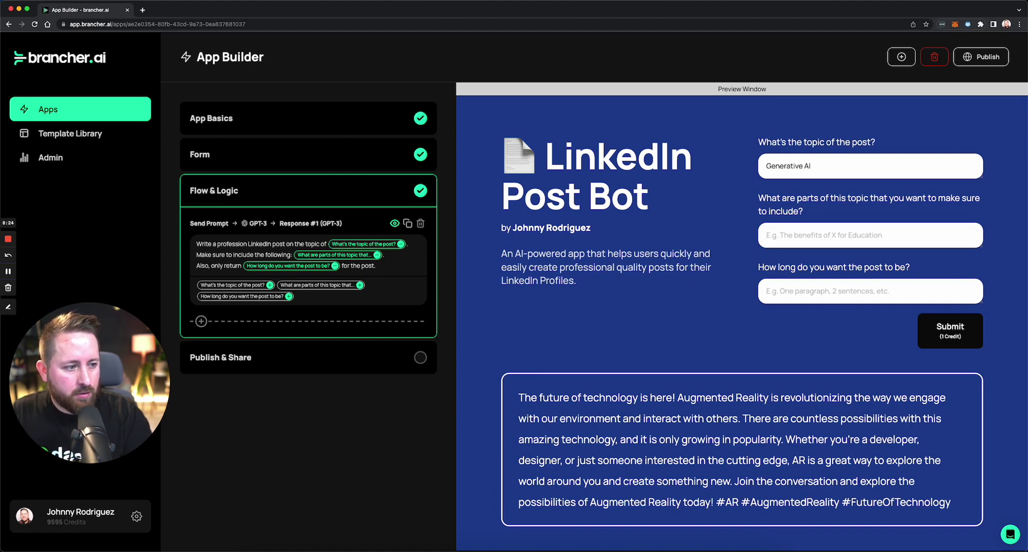
left_click(868, 234)
type("The gn")
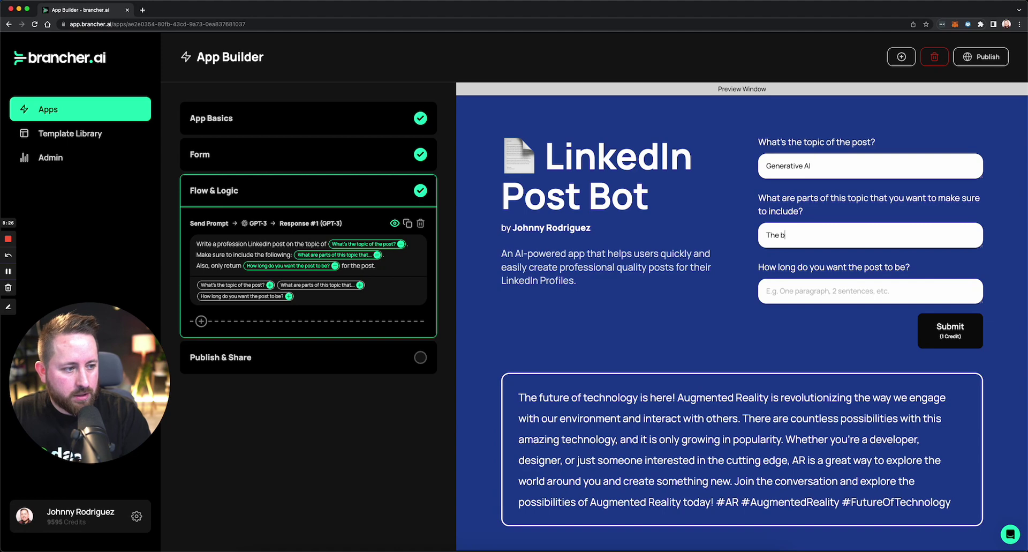
type("nedit")
key("BackSpace")
key("BackSpace")
key("BackSpace")
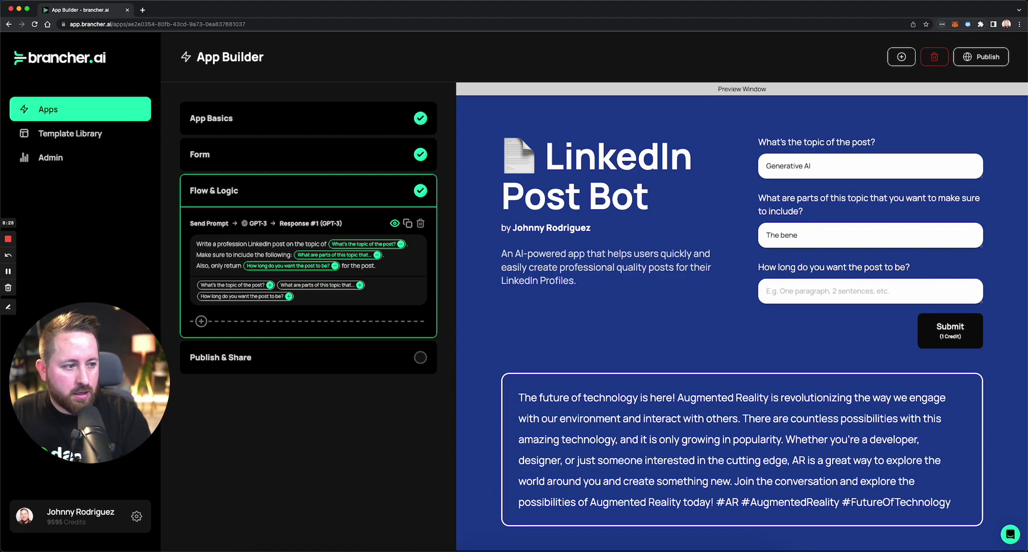
type("fits of G")
key("BackSpace")
type("generative ai for")
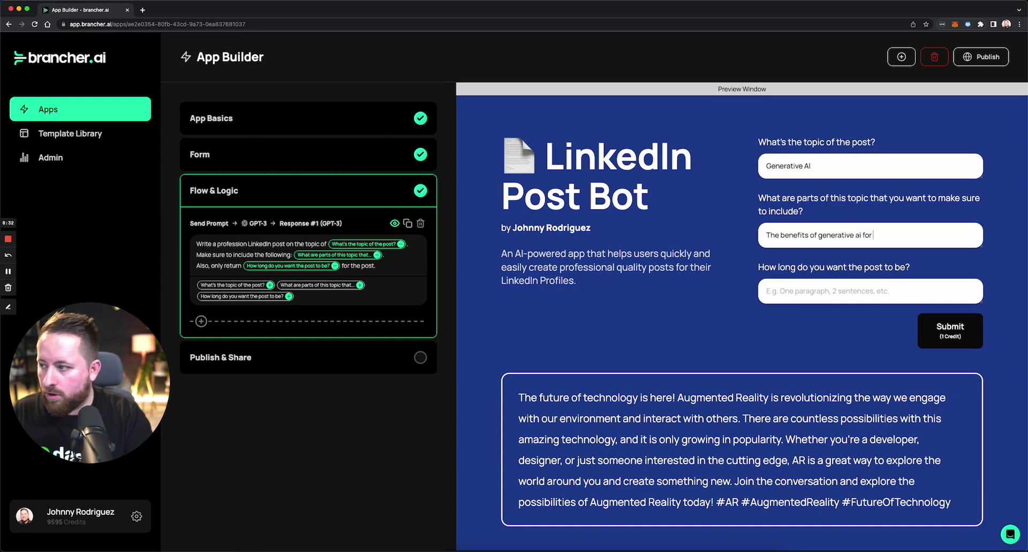
type(" graphic de")
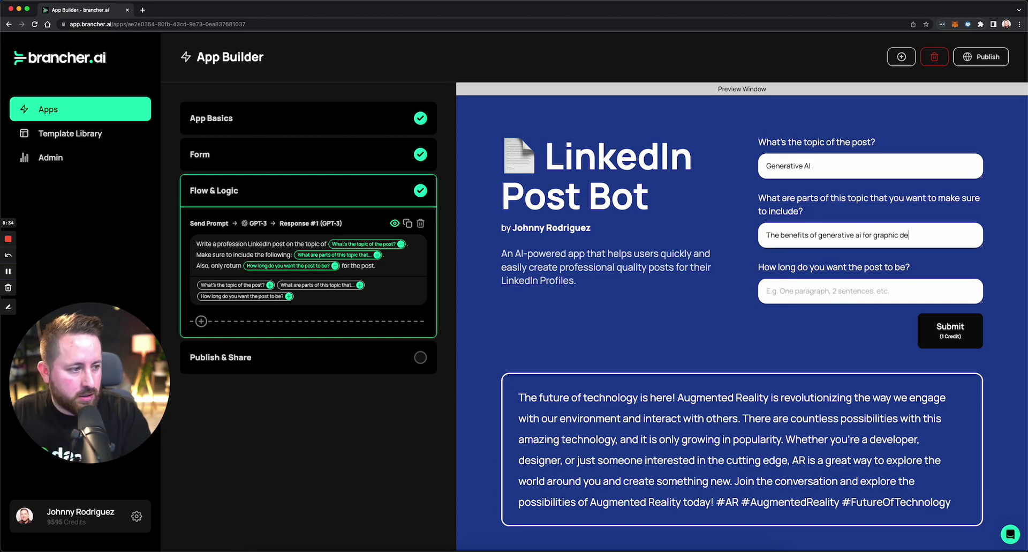
type("signers")
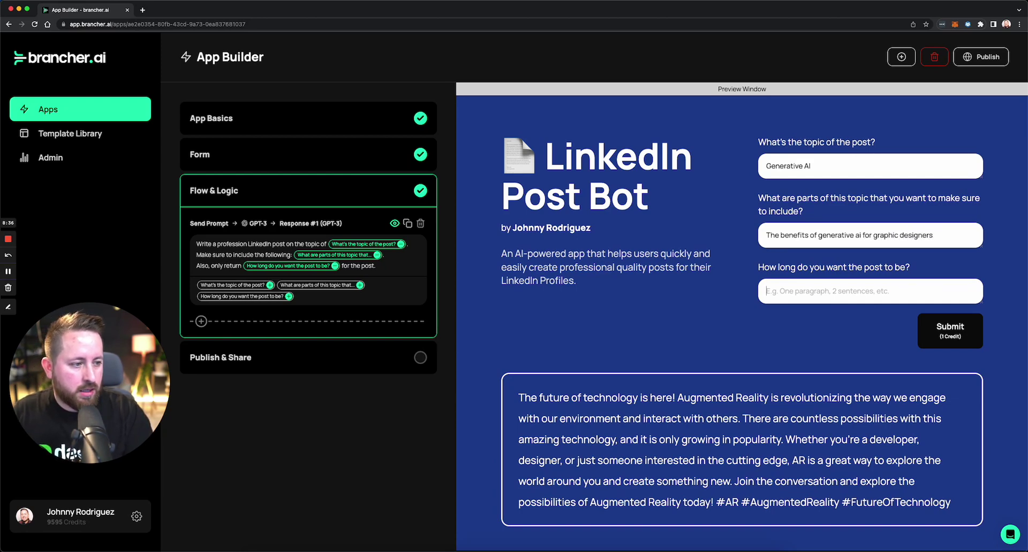
Set the post length in the preview form to "2 paragraphs", correcting the spelling, and submit the form.
type(".2 par")
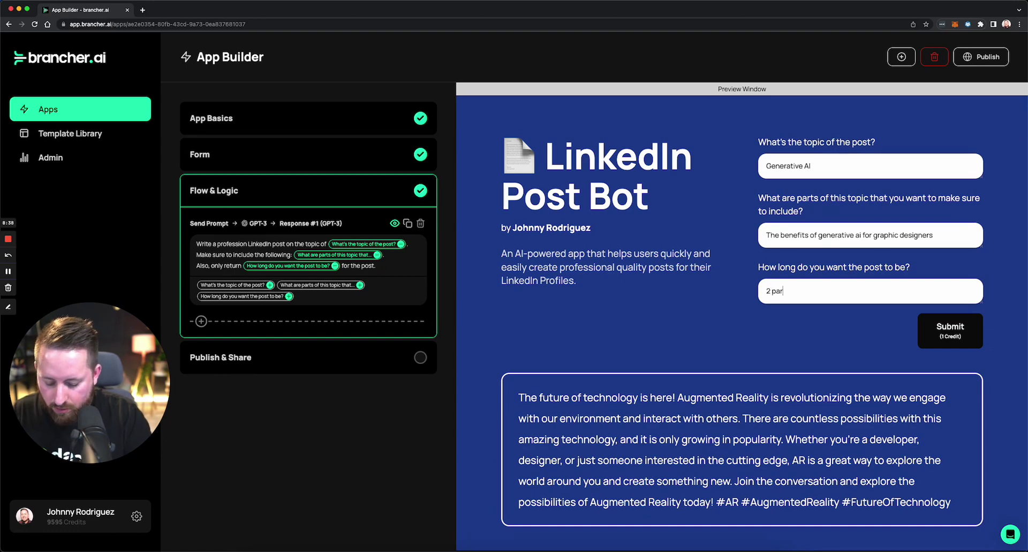
type("argraphs")
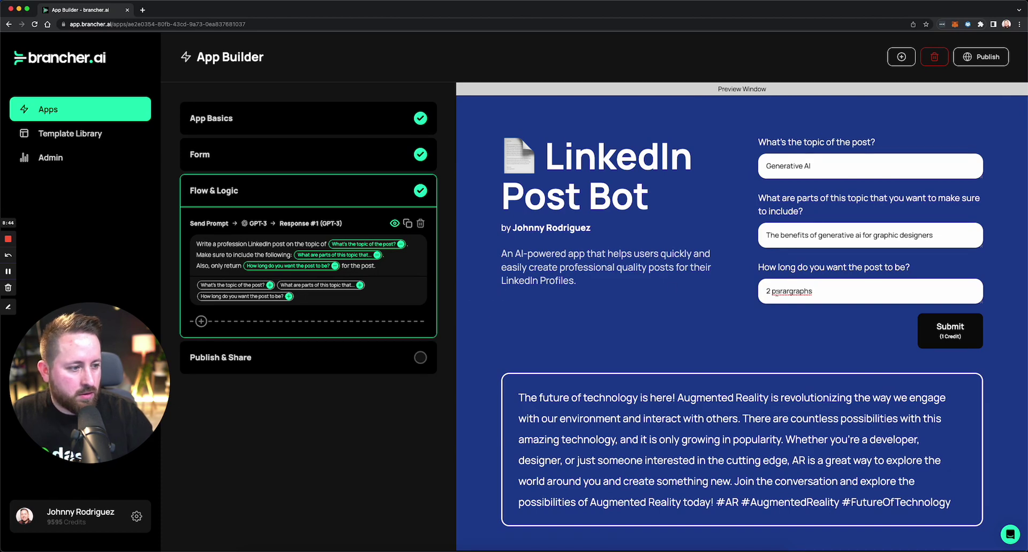
right_click(793, 290)
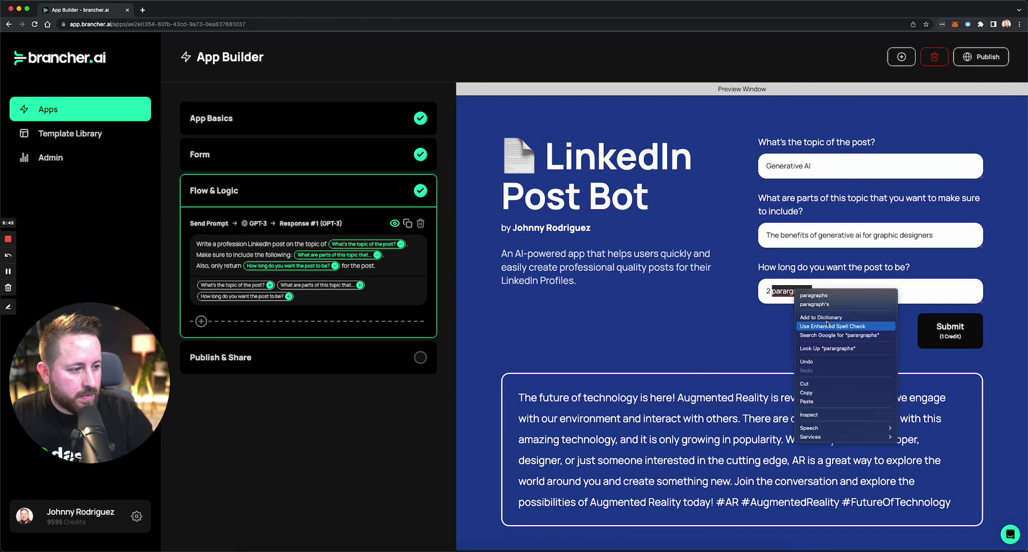
left_click(830, 302)
left_click(952, 326)
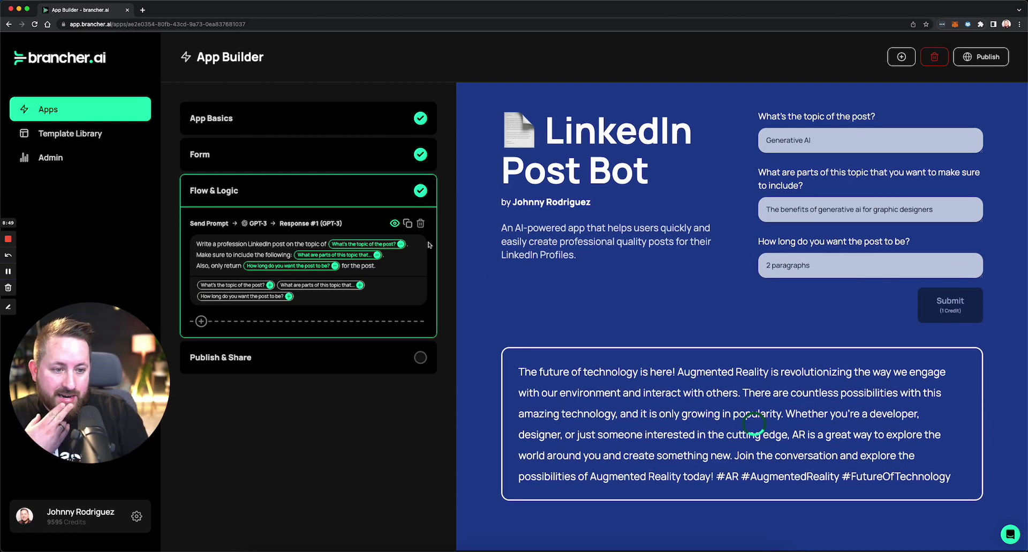
Extend the last sentence of the GPT-3 prompt with ", and make sure include at least 3 bullet points that use emojis.".
left_click(247, 161)
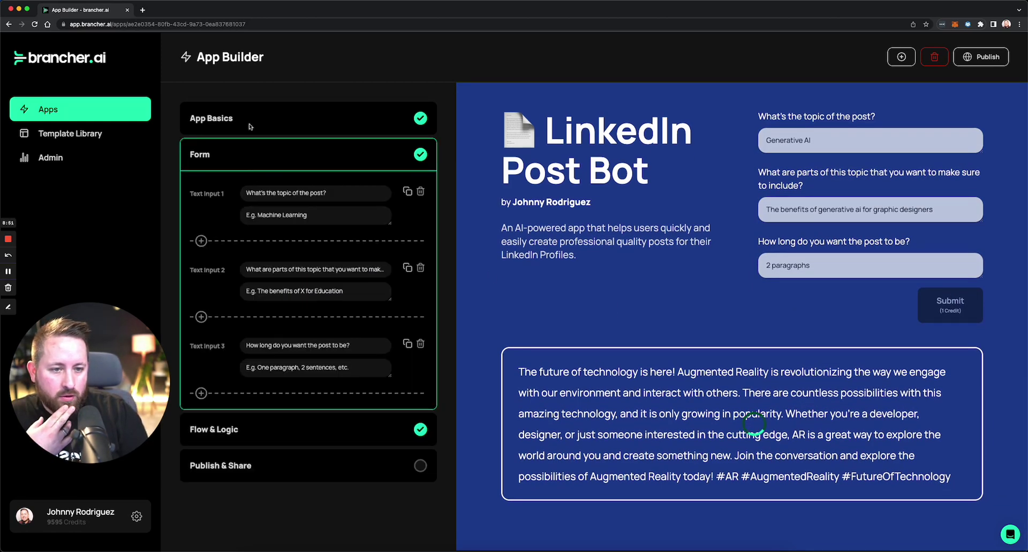
left_click(248, 429)
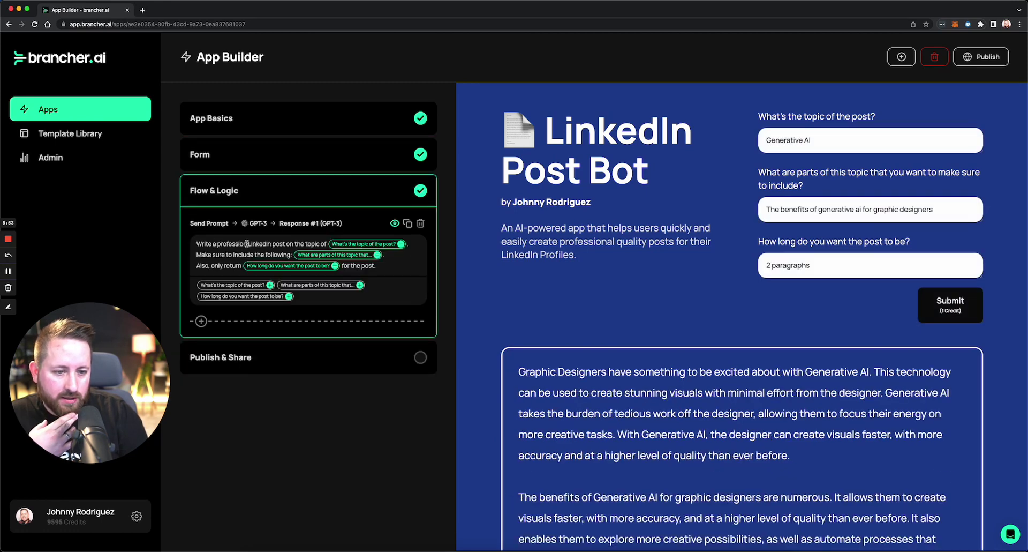
scroll(629, 284, "down", 2)
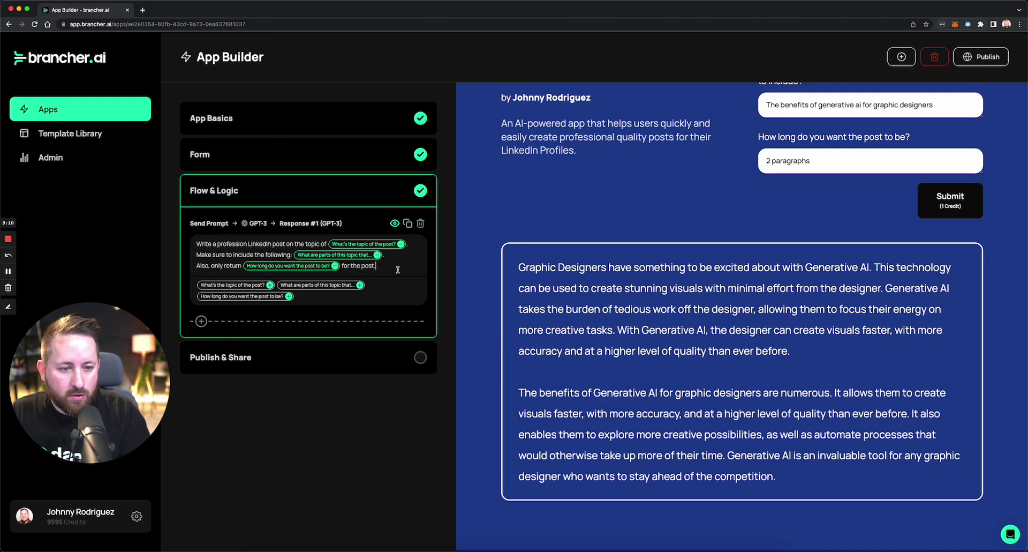
key("BackSpace")
type(", a")
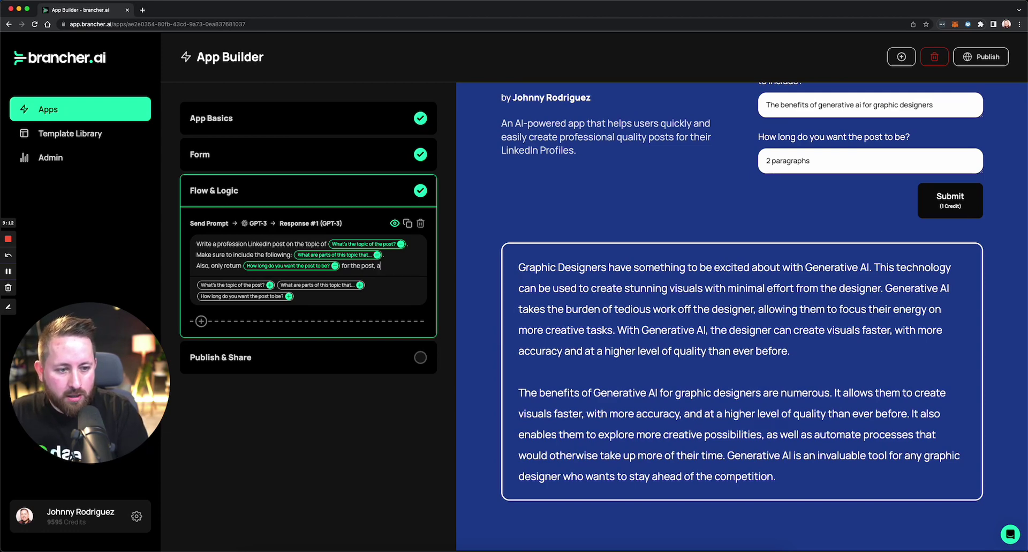
type("nd make sure ind")
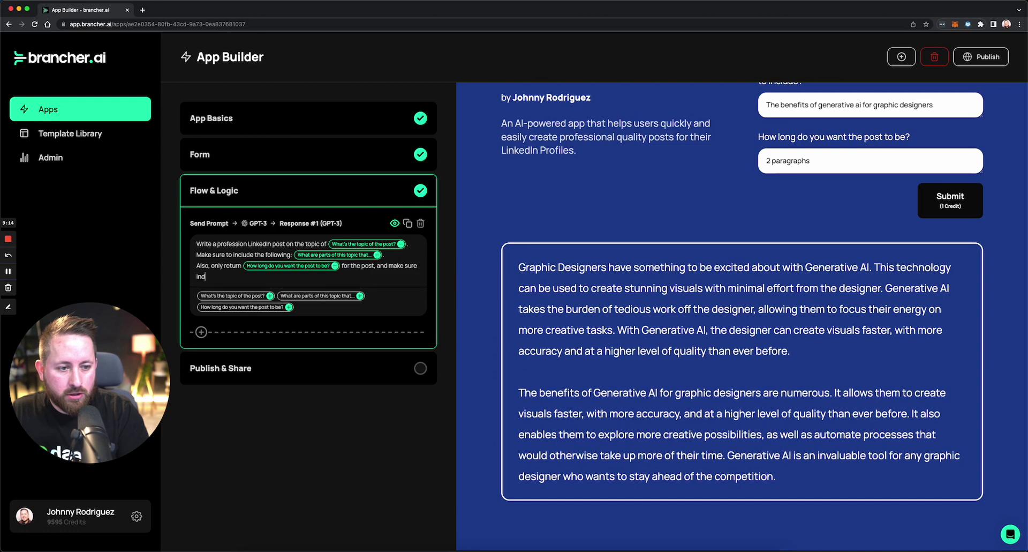
key("BackSpace")
type("CLU")
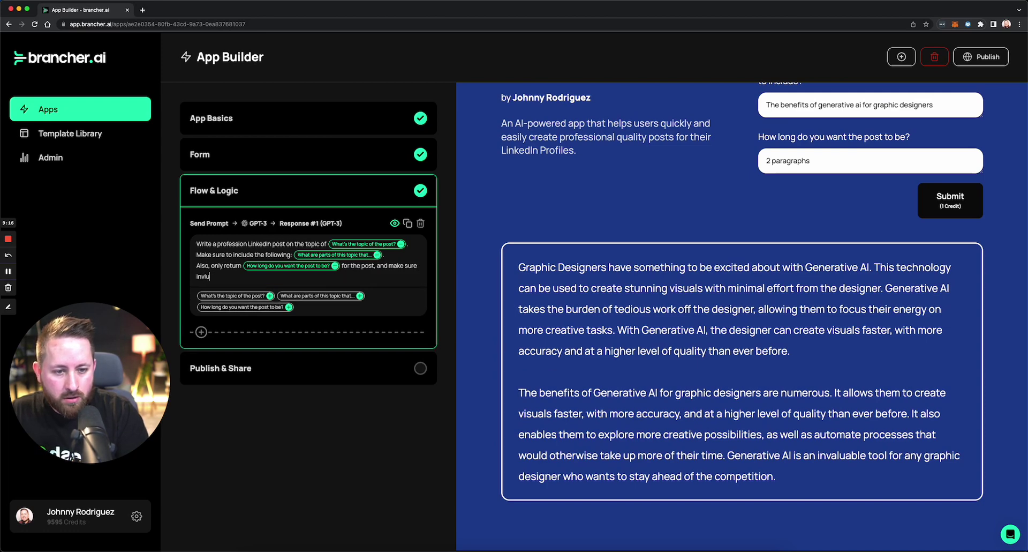
key("BackSpace")
key("BackSpace")
key("BackSpace")
type("c")
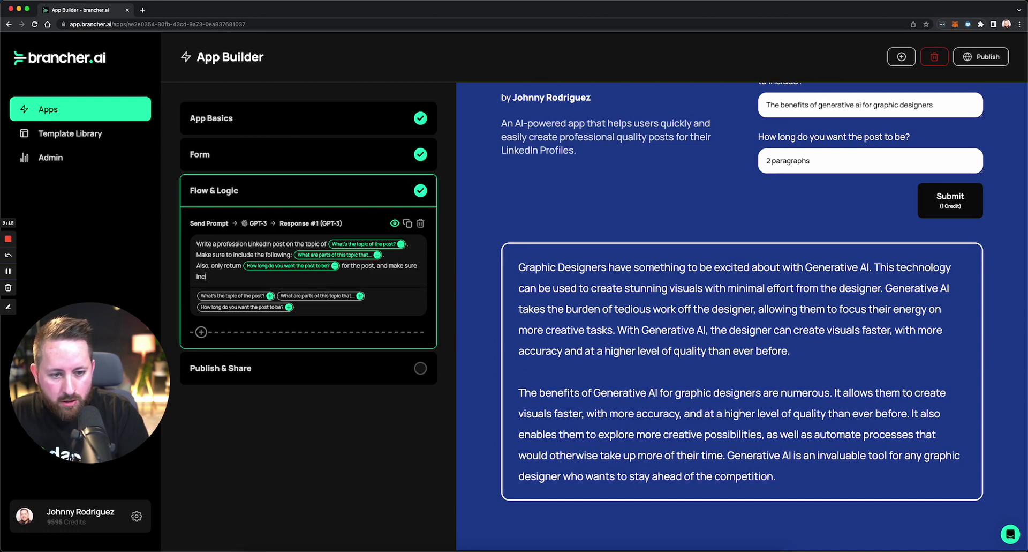
type("lude at least")
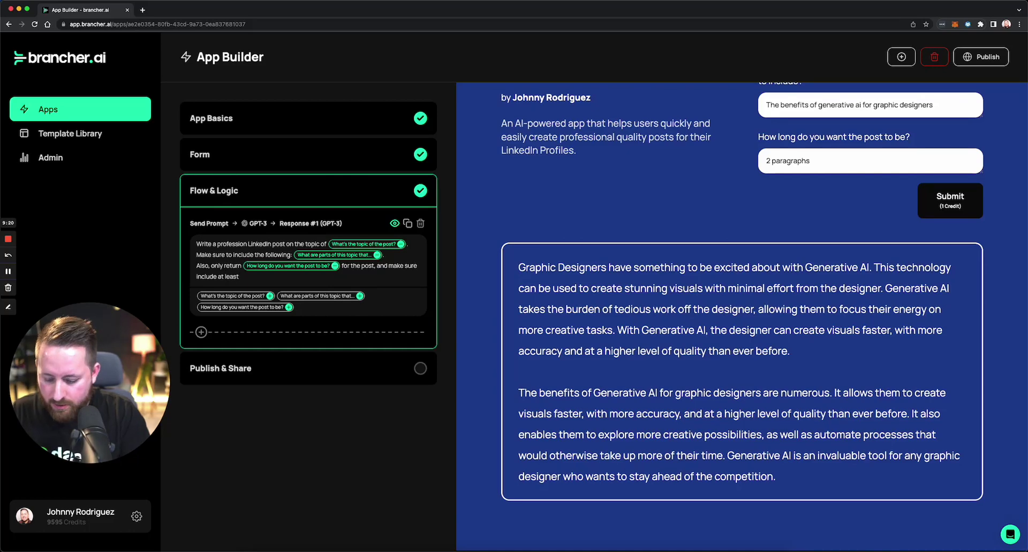
type(" 3 bullet p")
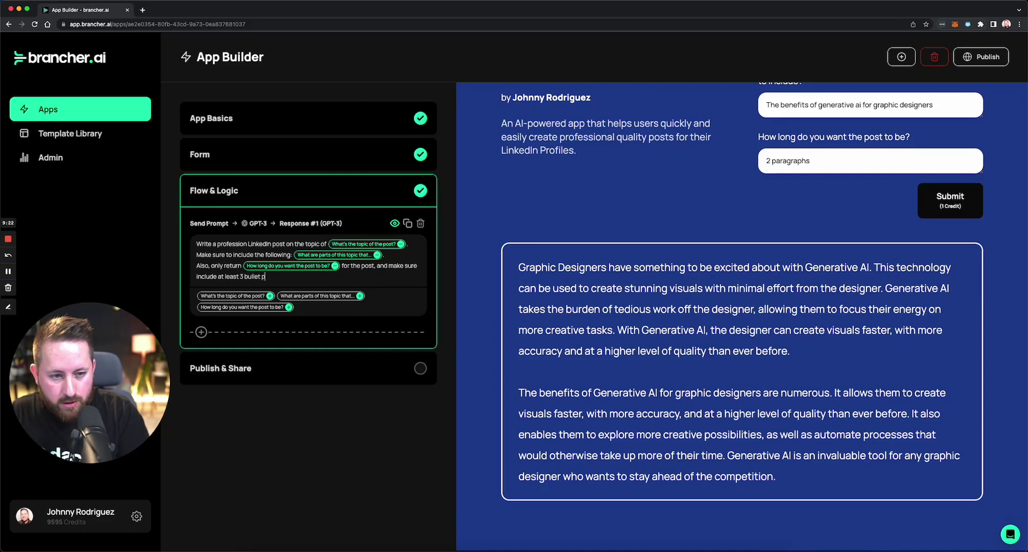
type("oints that us")
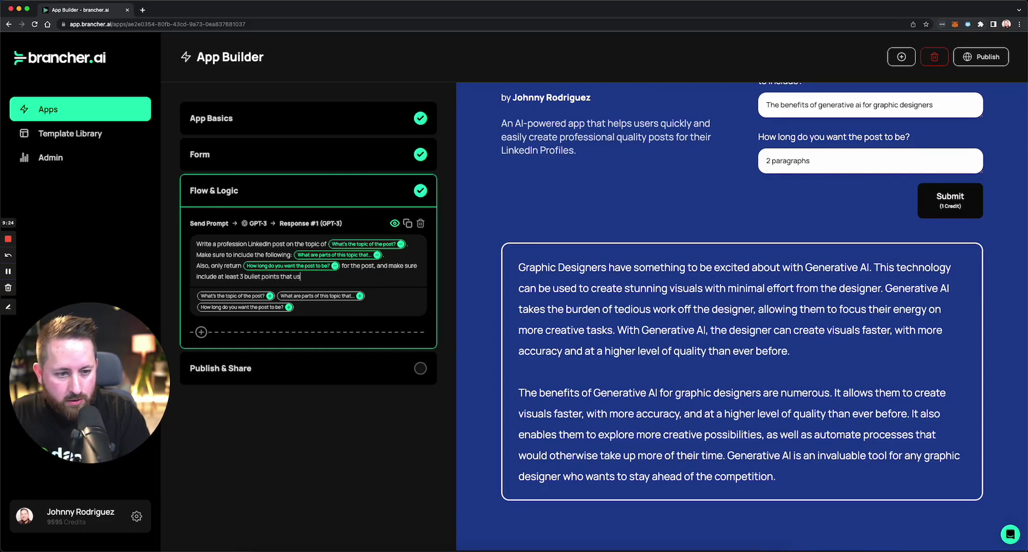
type("e em")
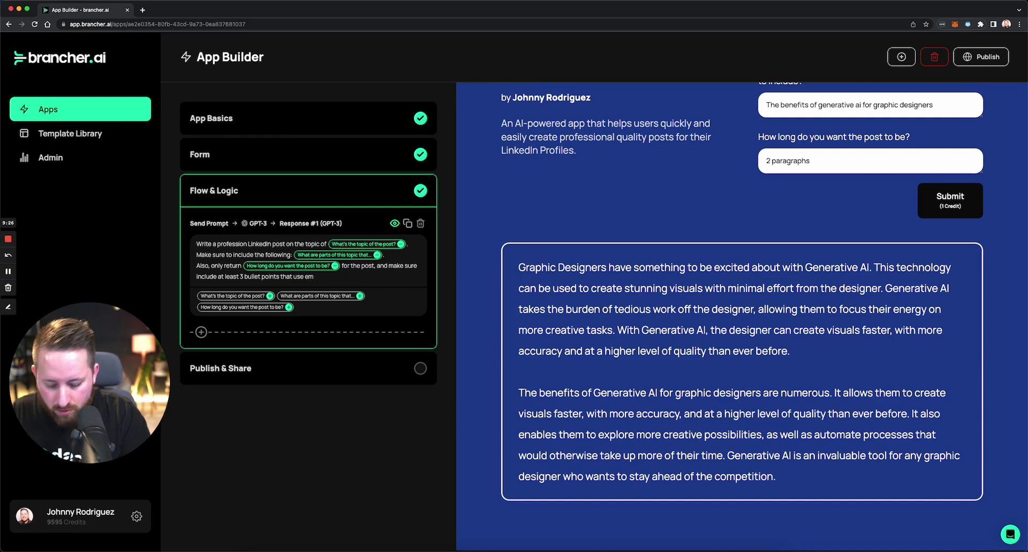
type("ojis.")
Add a closing line "Go:" to the GPT-3 prompt, separated by a blank line.
key("Return")
key("Return")
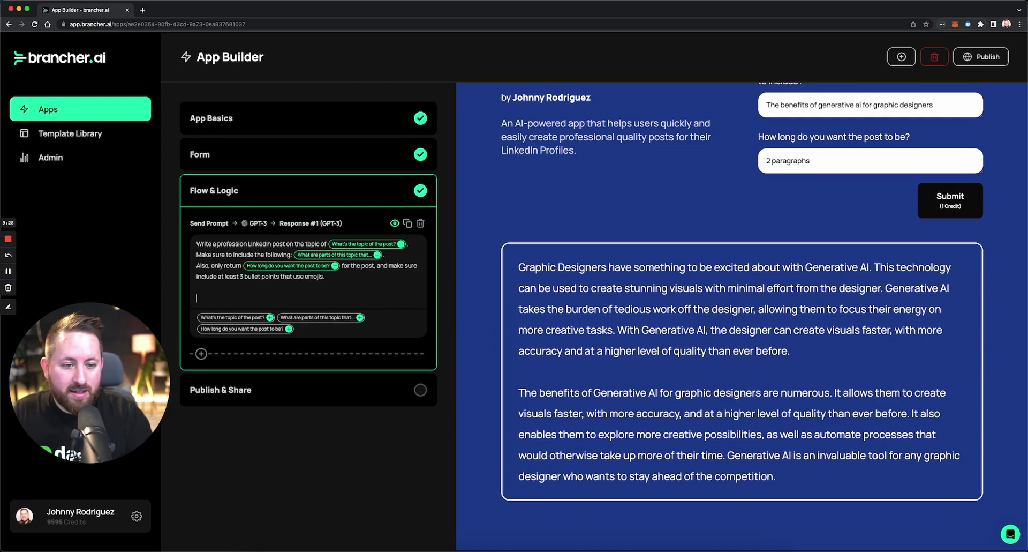
type("Go:")
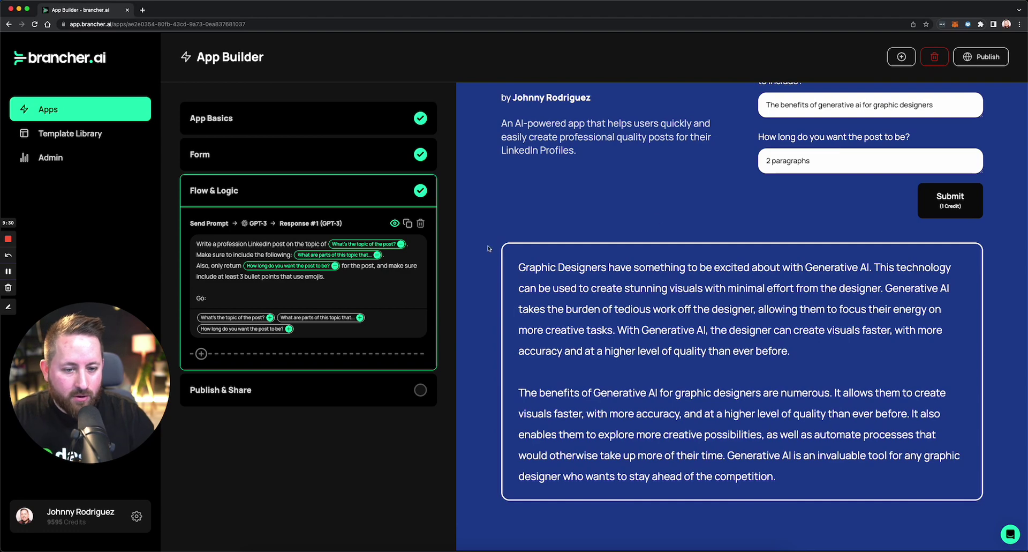
Enter "Computer Vision for Recycling" as the post topic in the preview form.
left_click(856, 165)
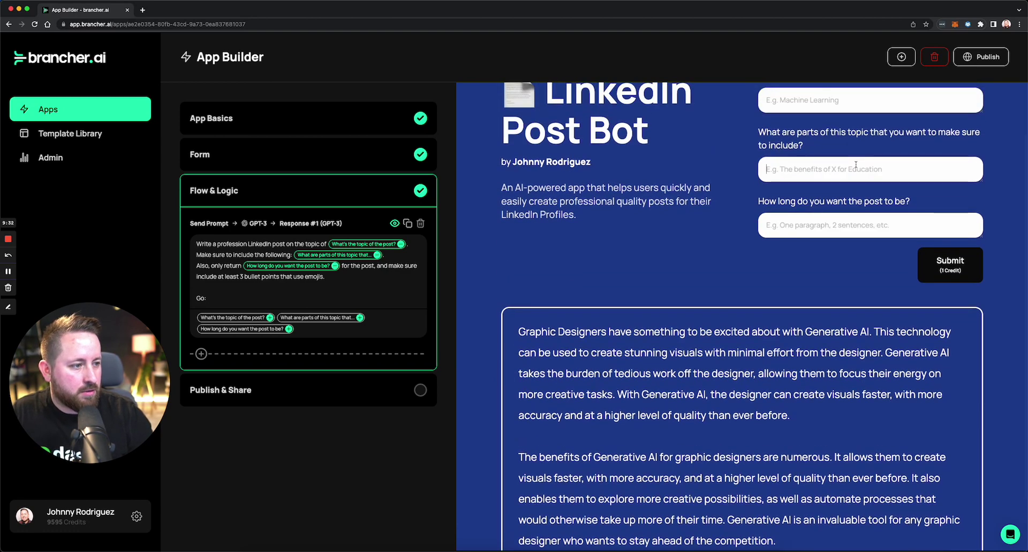
type("Theme")
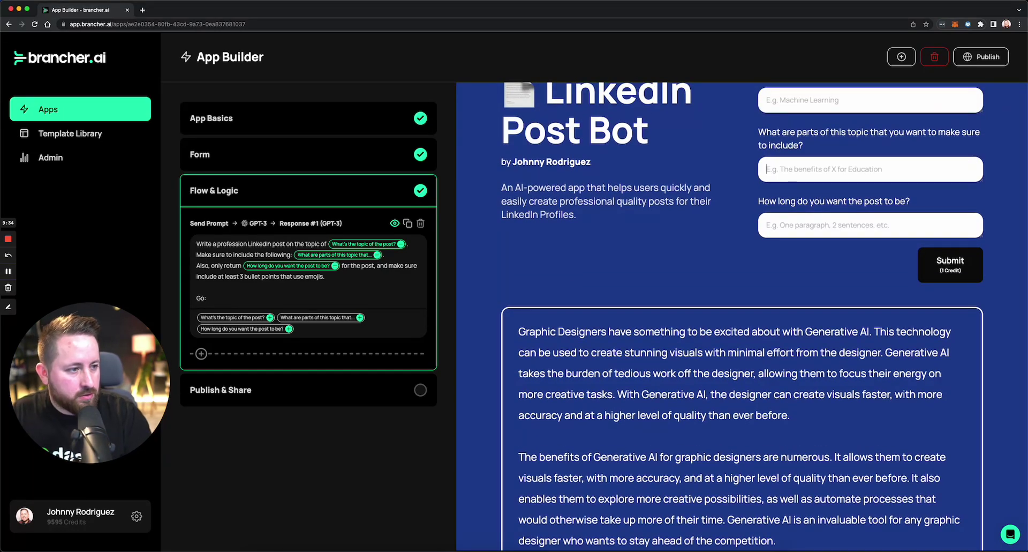
type("Mac")
key("BackSpace")
key("BackSpace")
key("BackSpace")
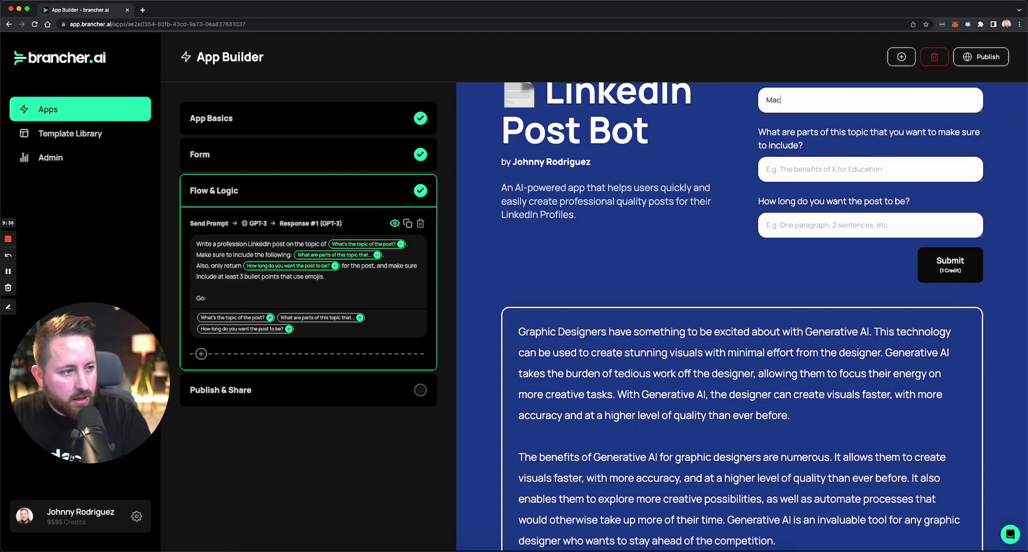
type("Computer Vis")
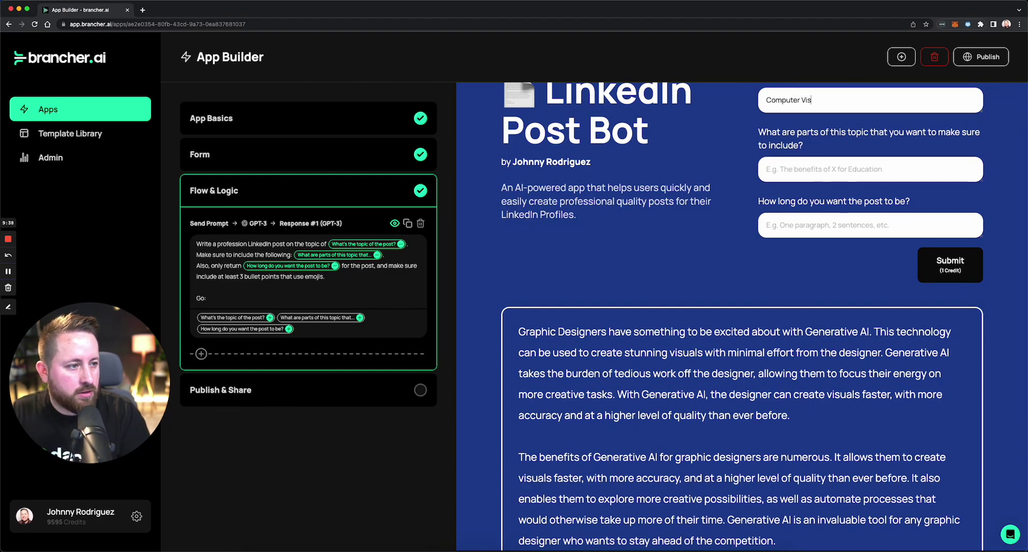
type("ion for")
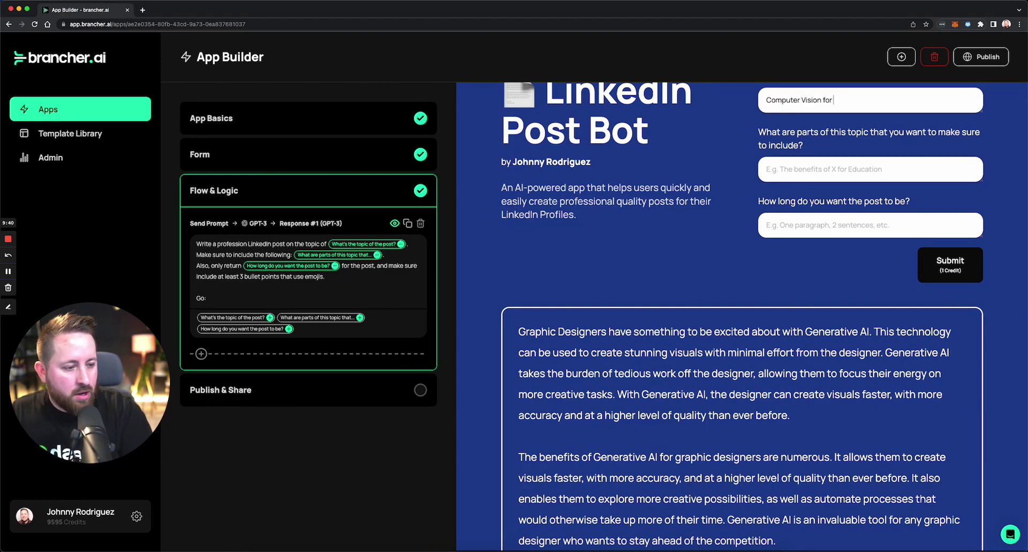
type(" Recycling")
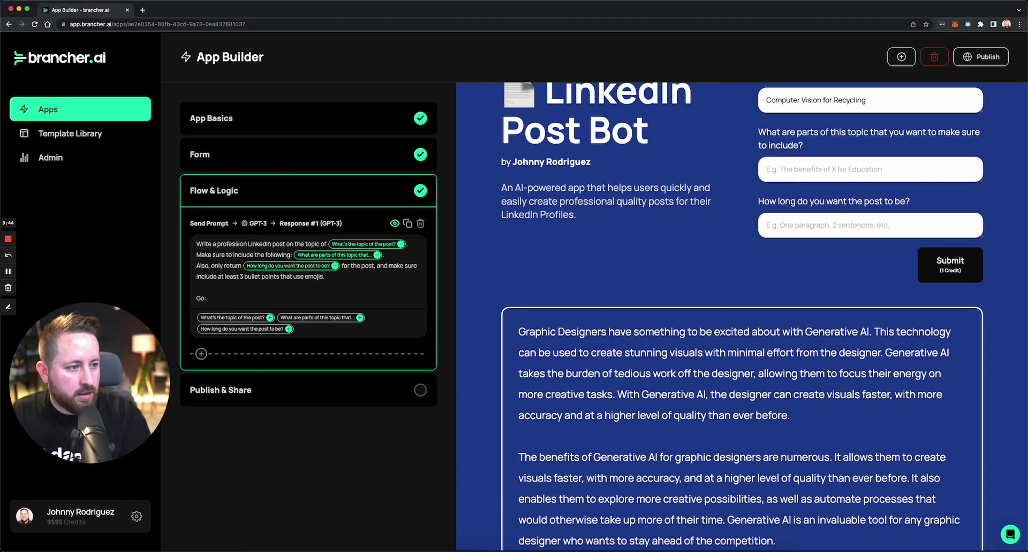
Enter "Benefits of using Machine Learning, specifically Computer Vision, of reducing the friction that exists today with recycling." as the parts to include.
key("Tab")
type("Benefits")
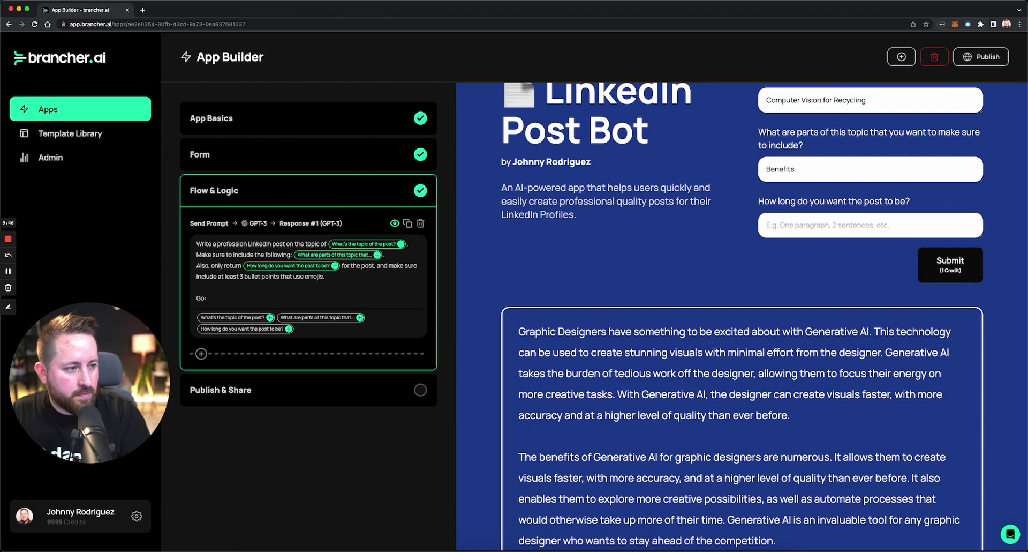
type(" of usin")
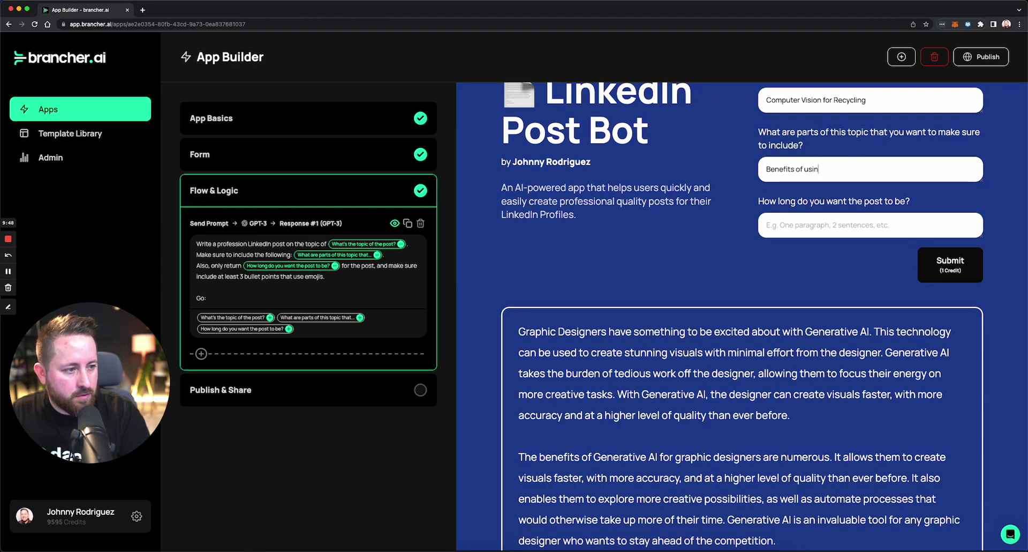
type("g Machine L")
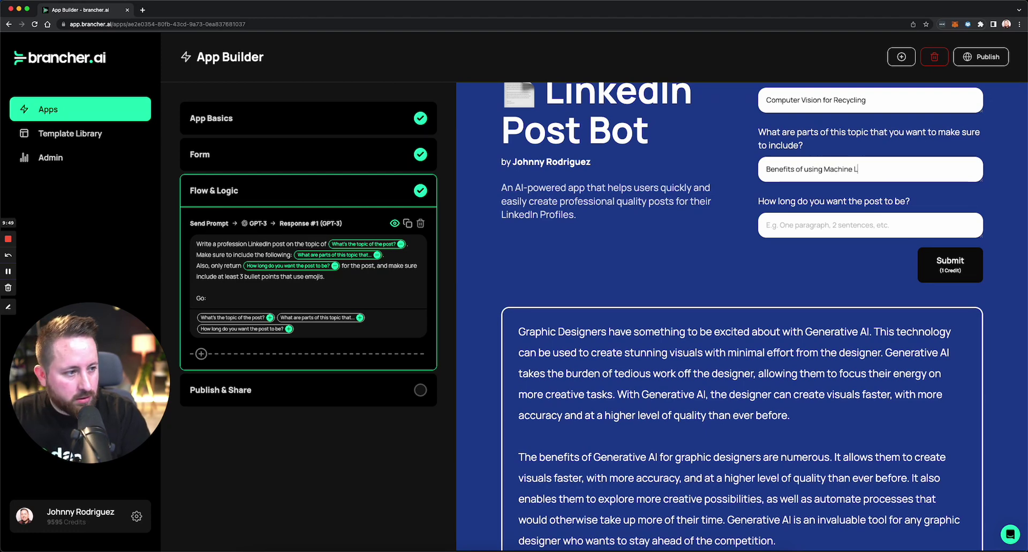
type("earning, speci")
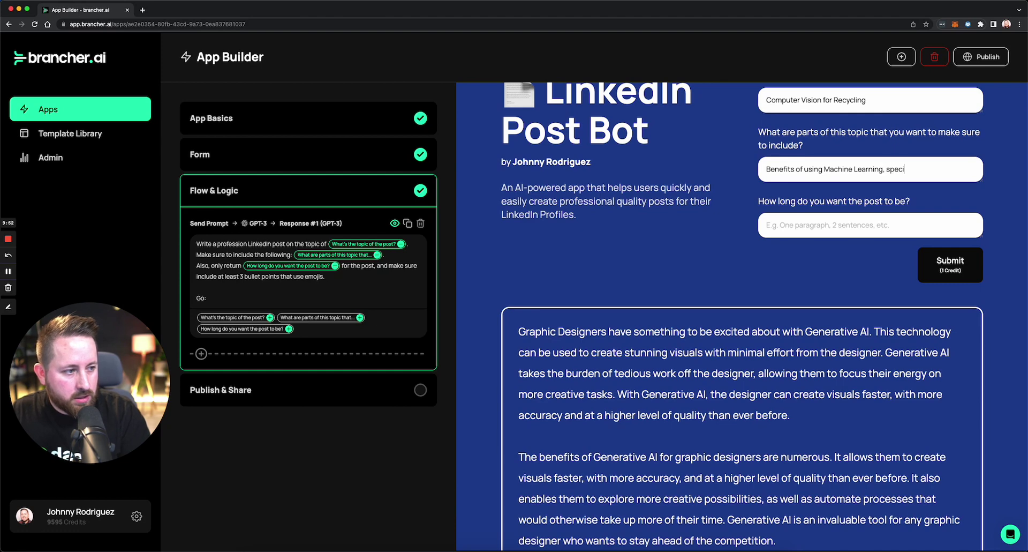
type("fically C")
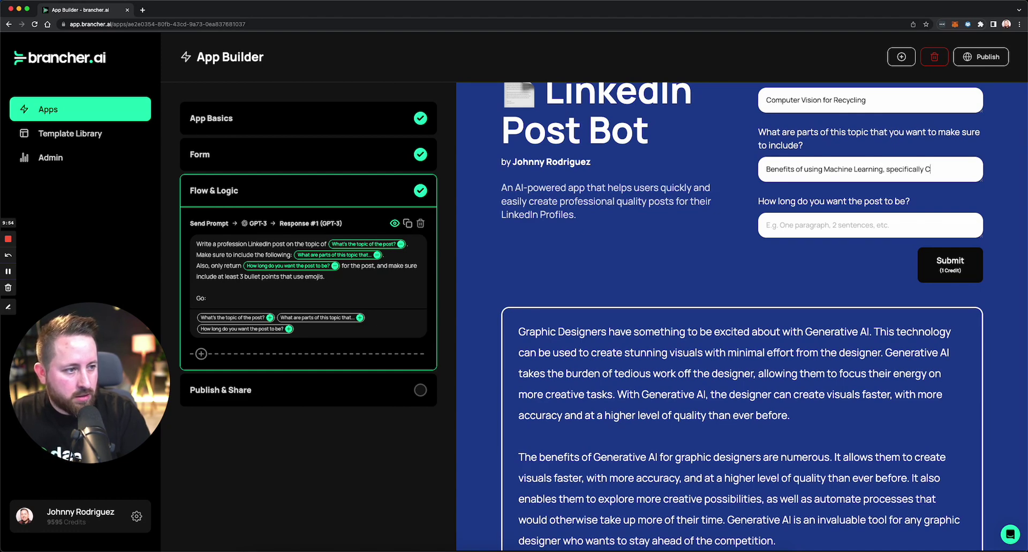
type("omputer Vision")
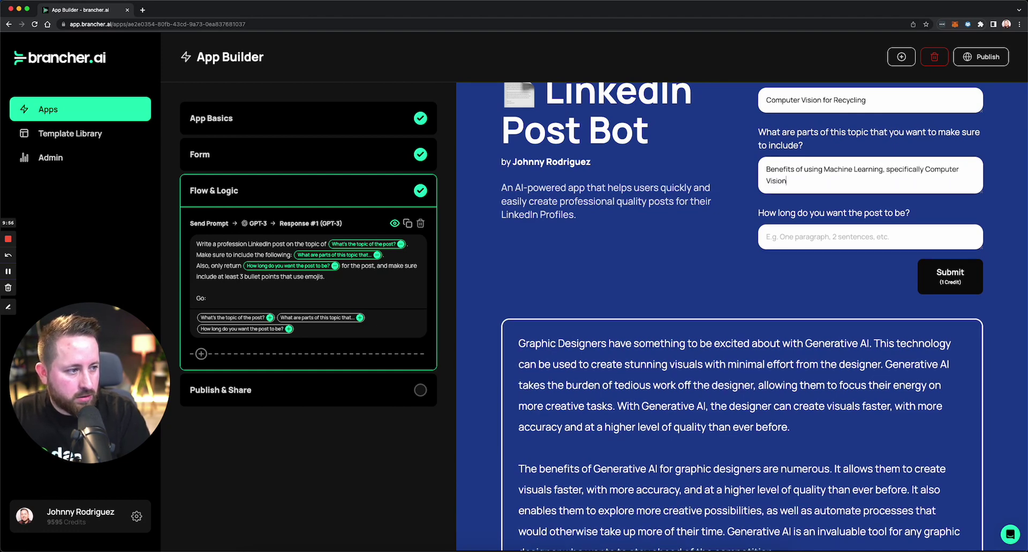
type(", of")
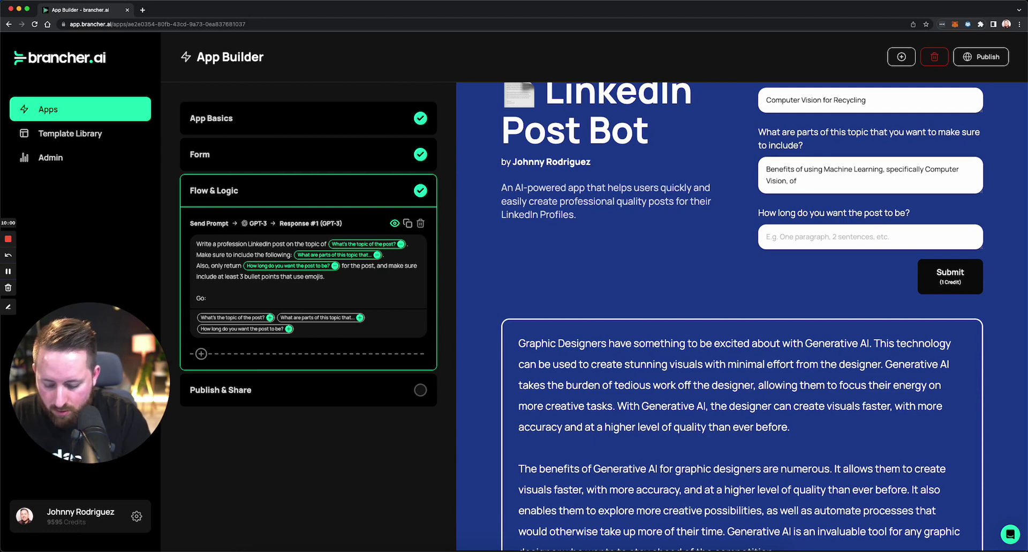
type(" reduc")
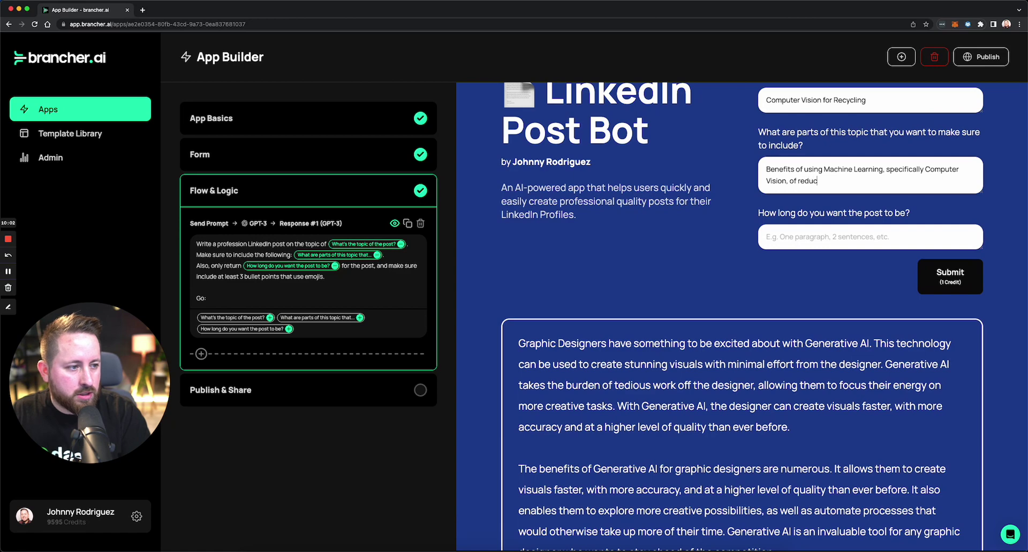
type("ing the frici")
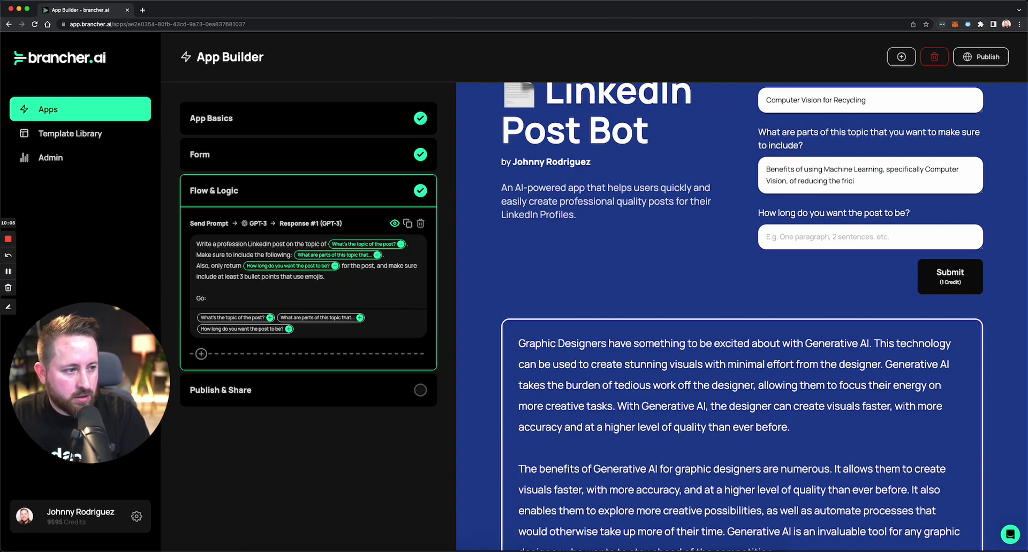
key("BackSpace")
type("tio")
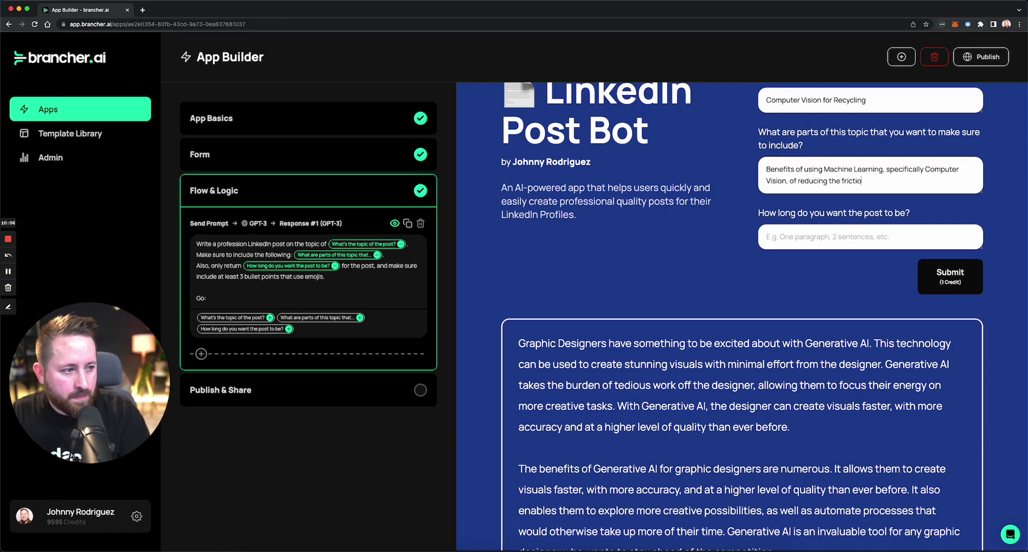
type("ns")
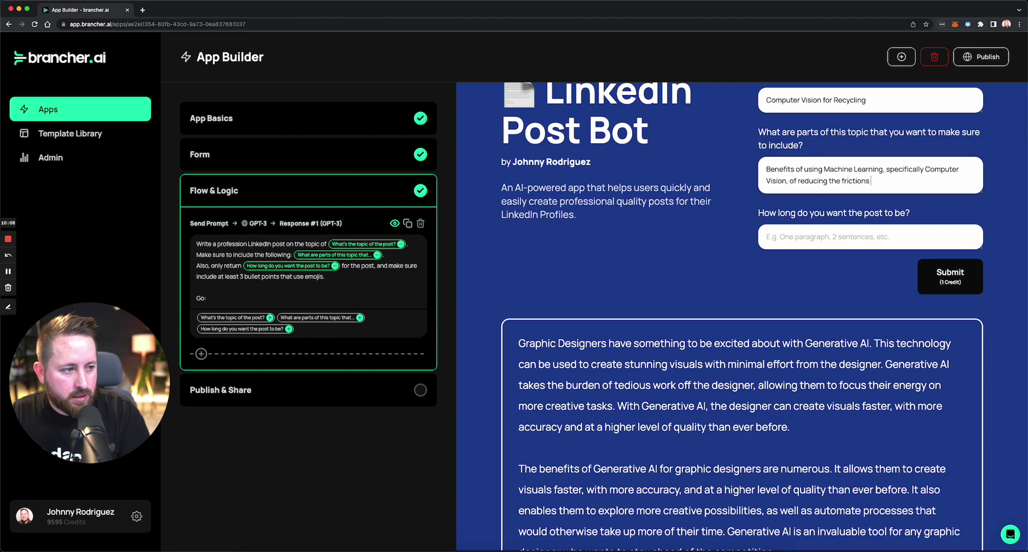
key("BackSpace")
key("BackSpace")
type("that ex")
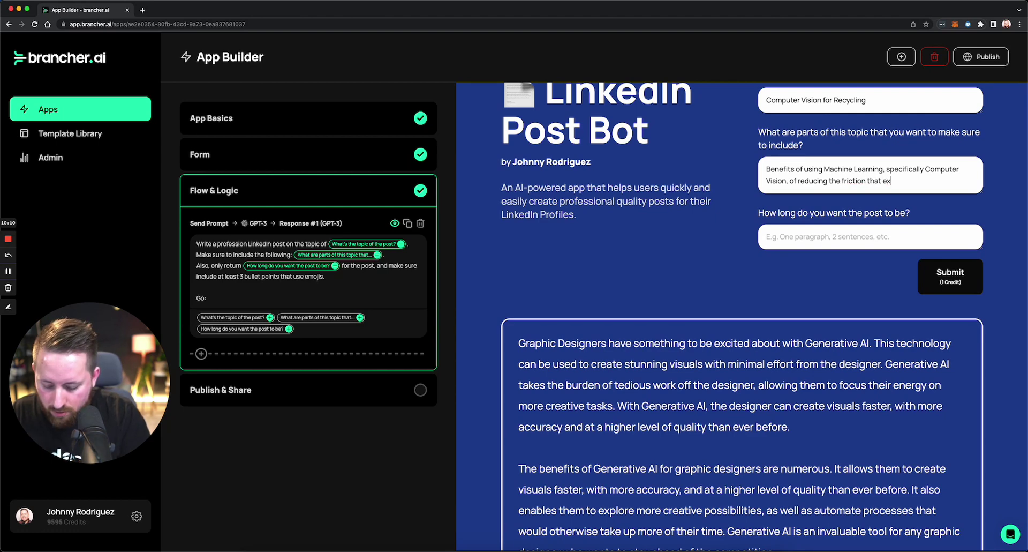
type("ists today")
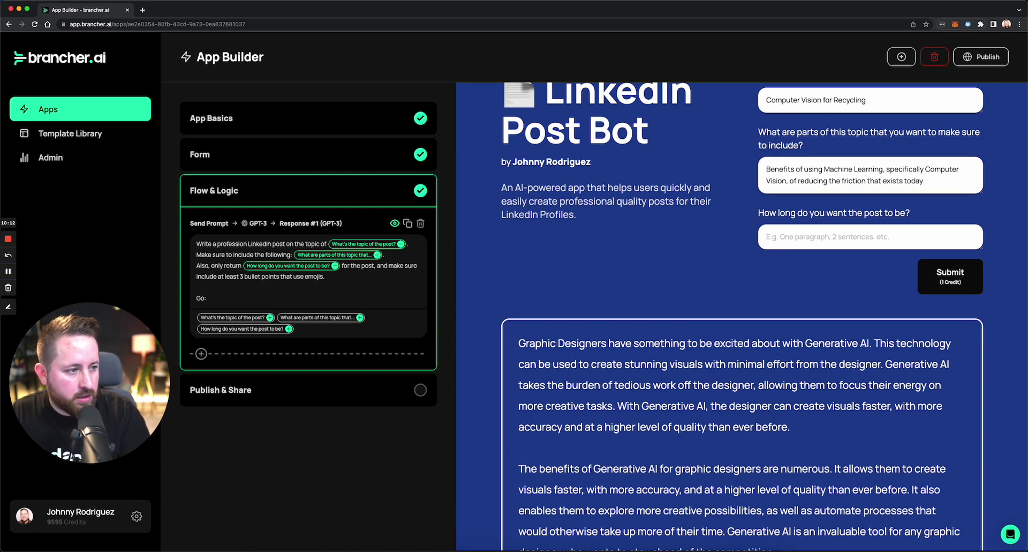
type(" with rec")
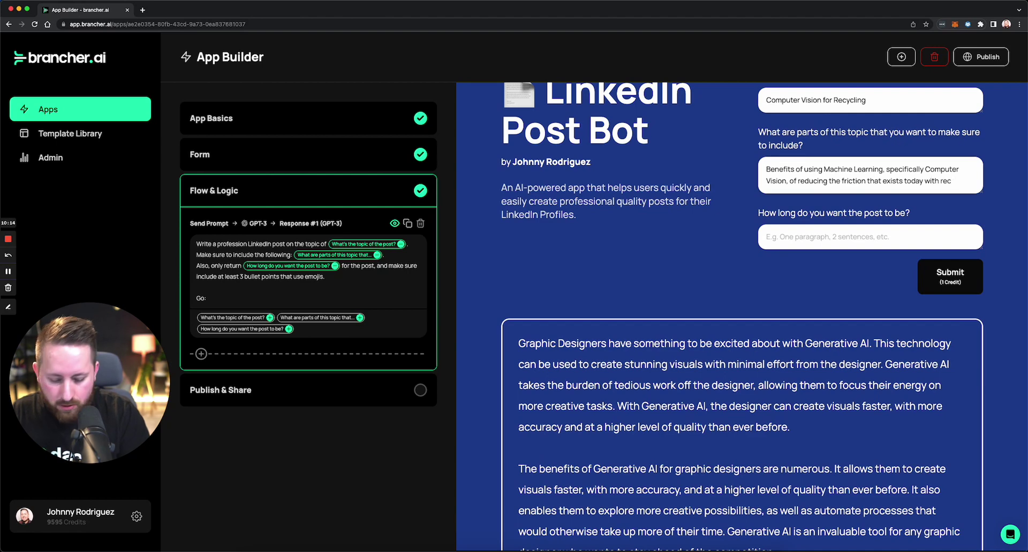
type("eycling.")
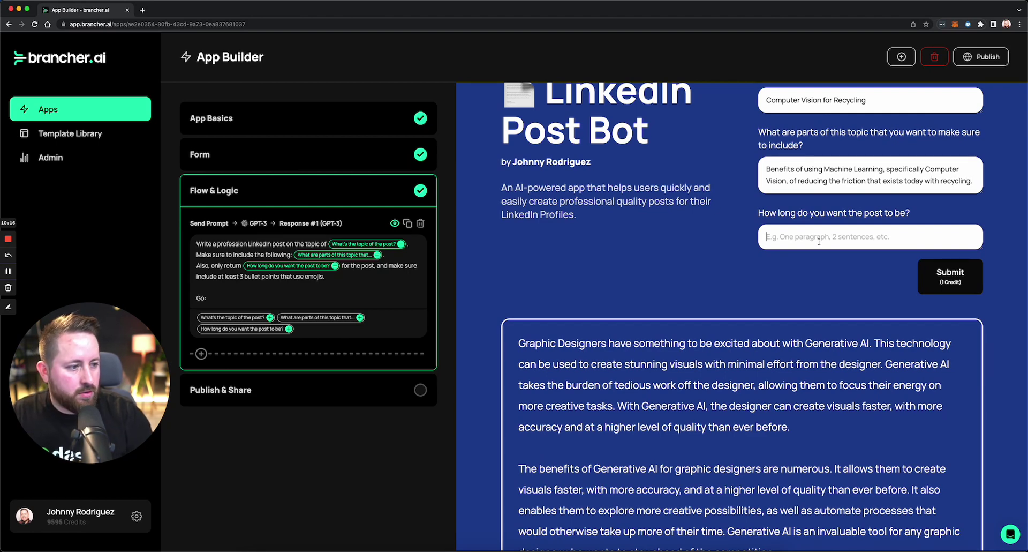
Set the post length in the preview form to "3 paragraphs", submit the form and review the generated post.
type("3 paragraphc")
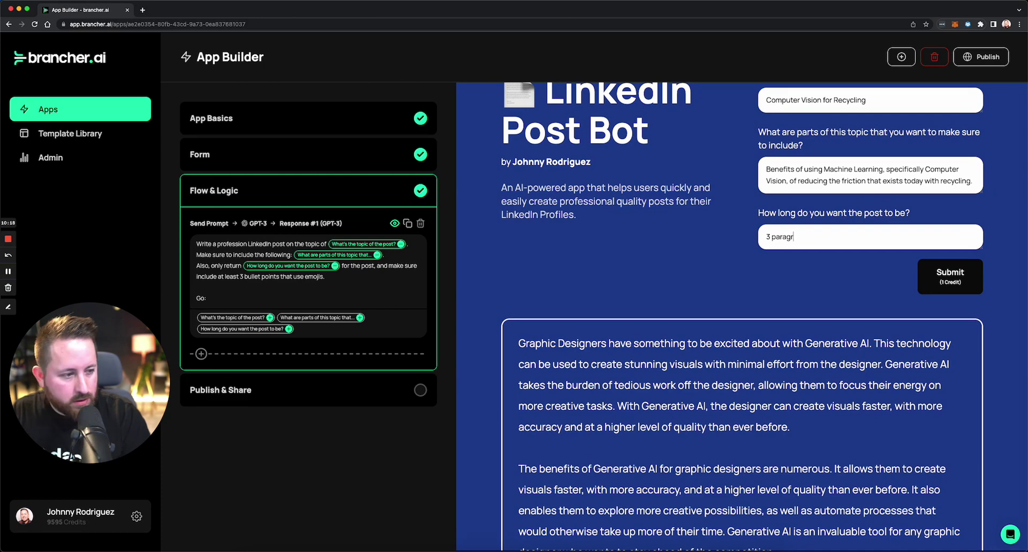
left_click(949, 274)
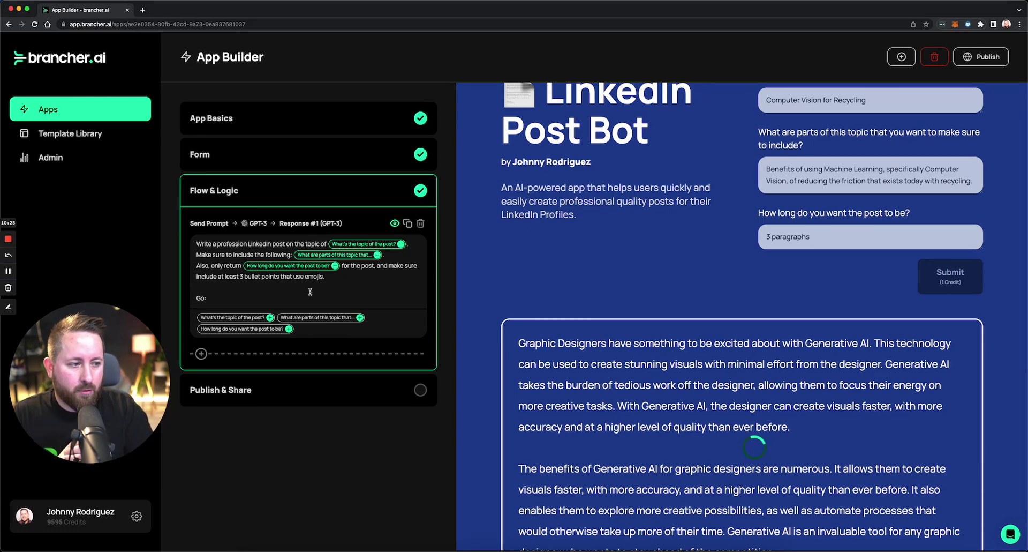
scroll(618, 335, "down", 4)
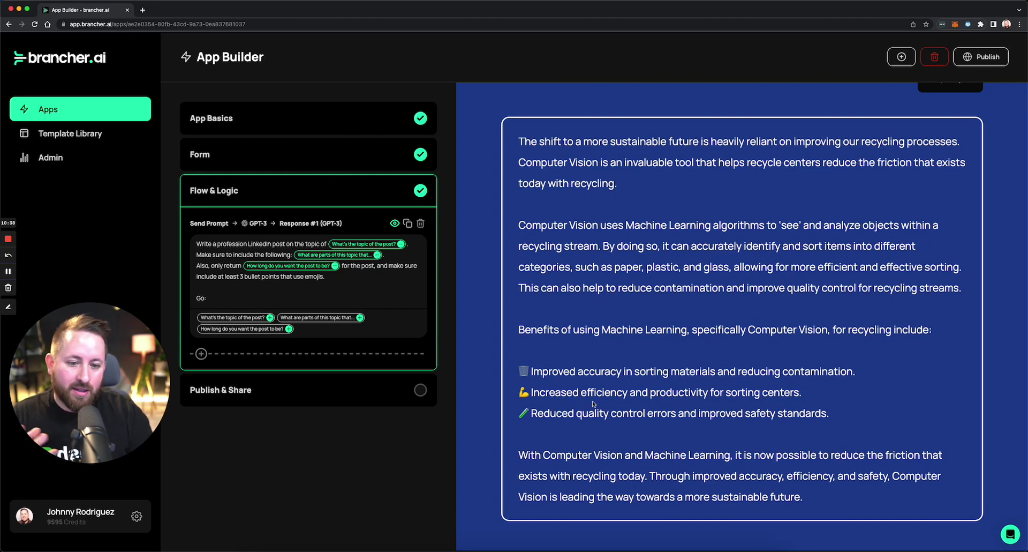
Add a second GPT-3 prompt block after the first one in the app's flow.
left_click(327, 283)
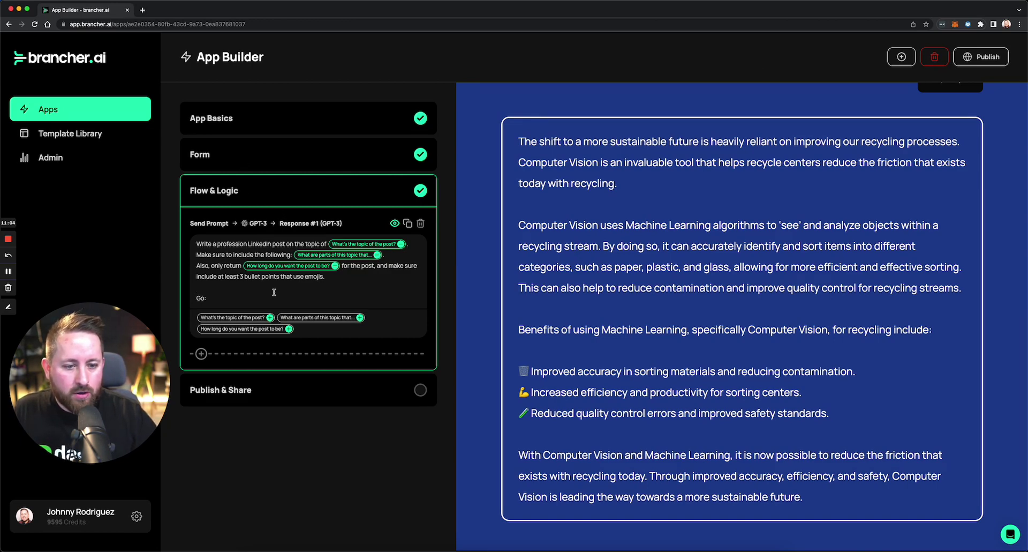
left_click(203, 353)
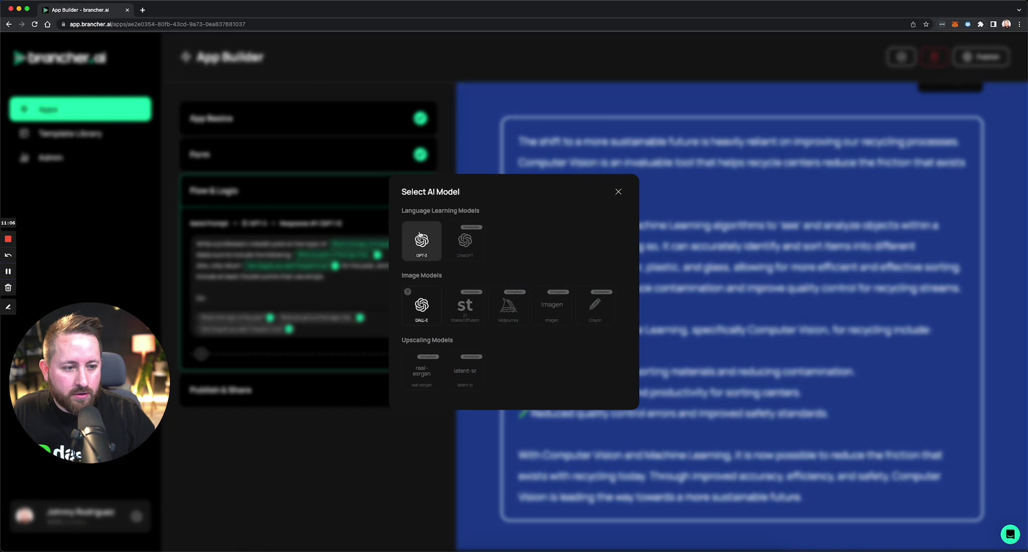
left_click(421, 236)
left_click(244, 397)
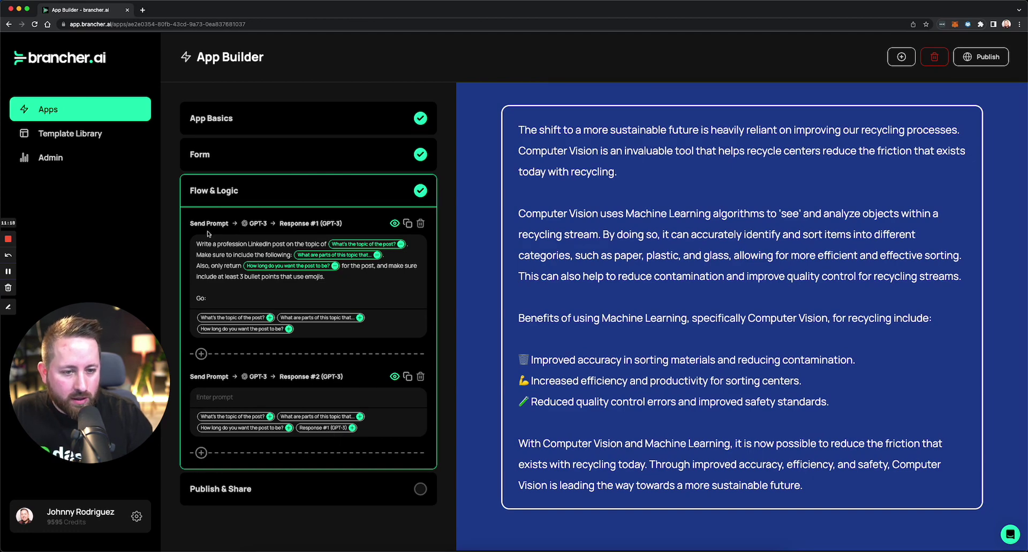
scroll(551, 276, "up", 1)
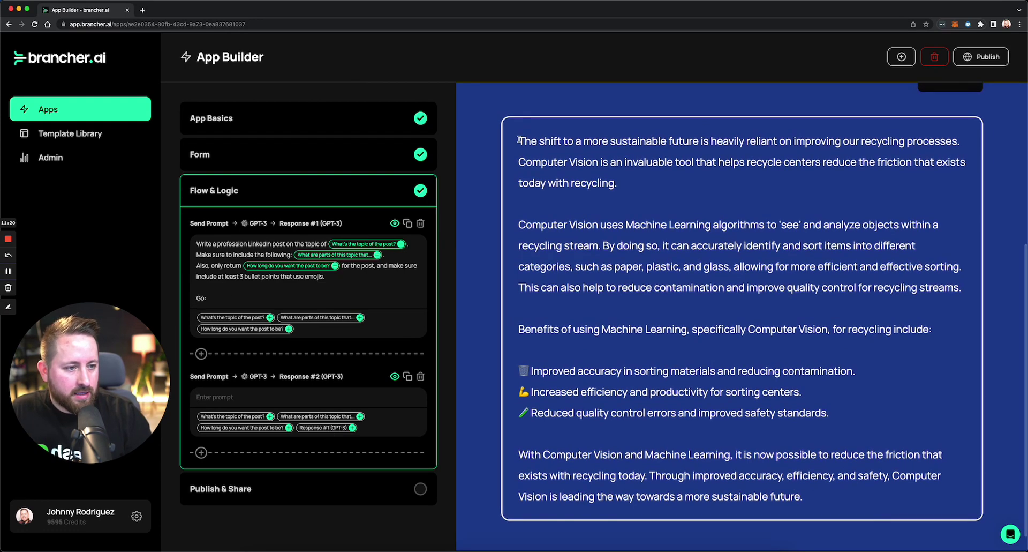
left_click(352, 428)
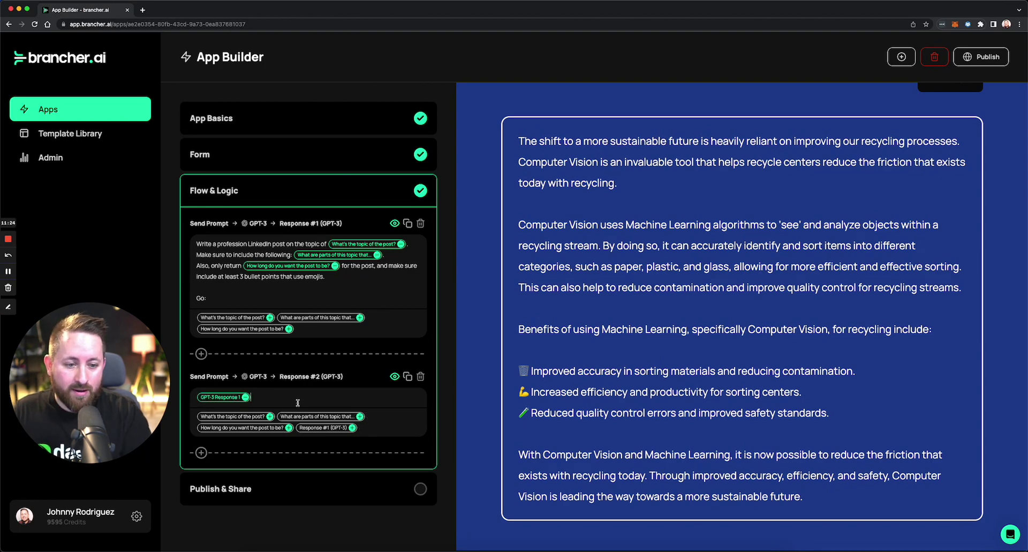
key("Return")
type("Tak")
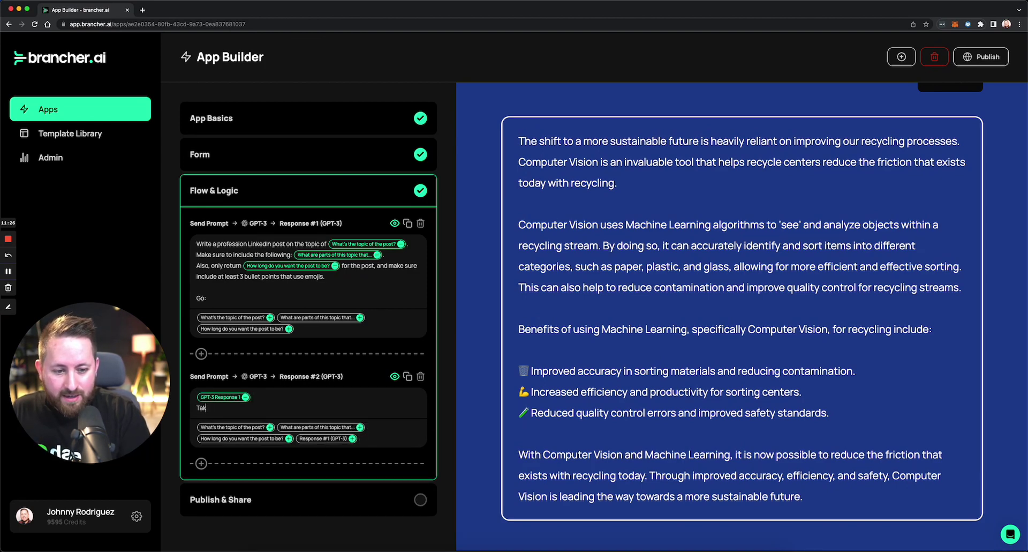
type("e the above and ur")
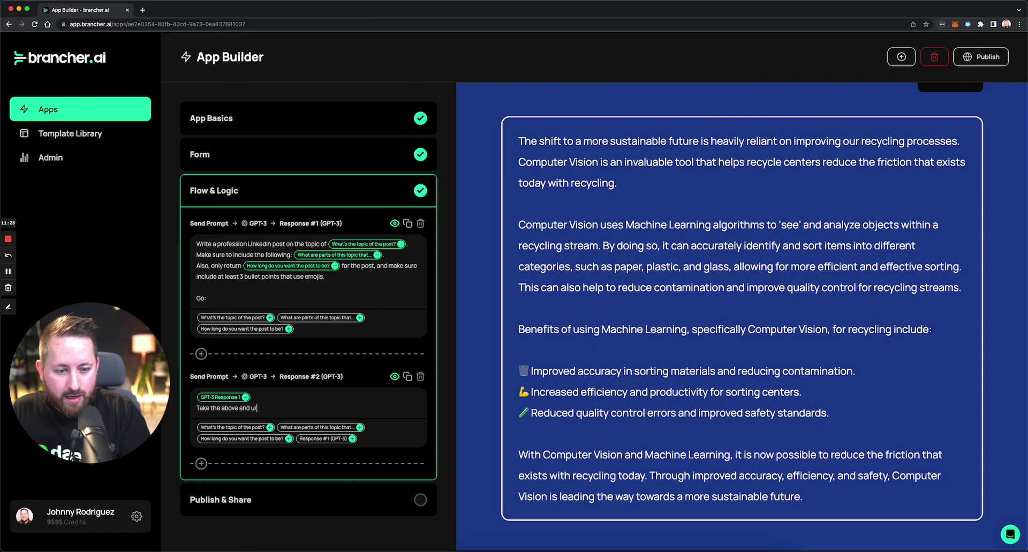
key("BackSpace")
key("BackSpace")
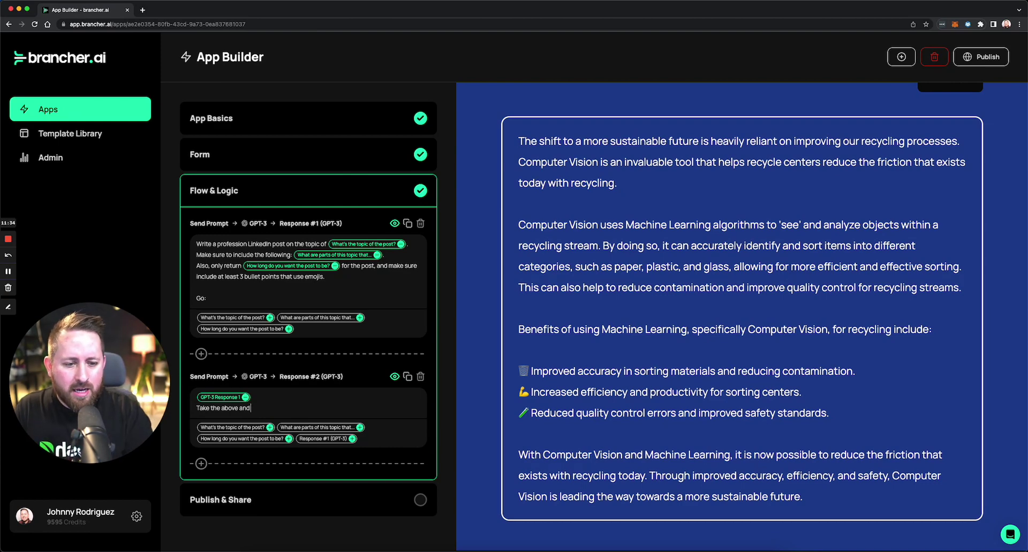
key("BackSpace")
key("BackSpace")
key("BackSpace")
key("BackSpace")
key("BackSpace")
key("BackSpace")
key("BackSpace")
key("BackSpace")
key("BackSpace")
key("BackSpace")
key("BackSpace")
key("BackSpace")
key("BackSpace")
key("BackSpace")
key("BackSpace")
key("BackSpace")
key("BackSpace")
key("BackSpace")
key("BackSpace")
key("BackSpace")
Start the second GPT-3 prompt with "Topic:" followed by the "What's the topic of the post?" tag.
scroll(605, 285, "up", 5)
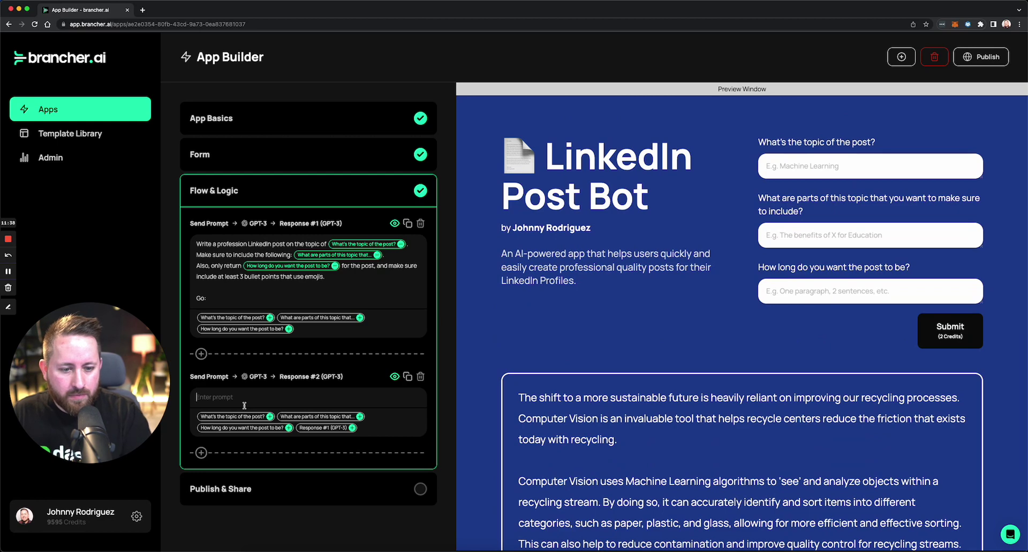
type("Top")
key("BackSpace")
type("ip")
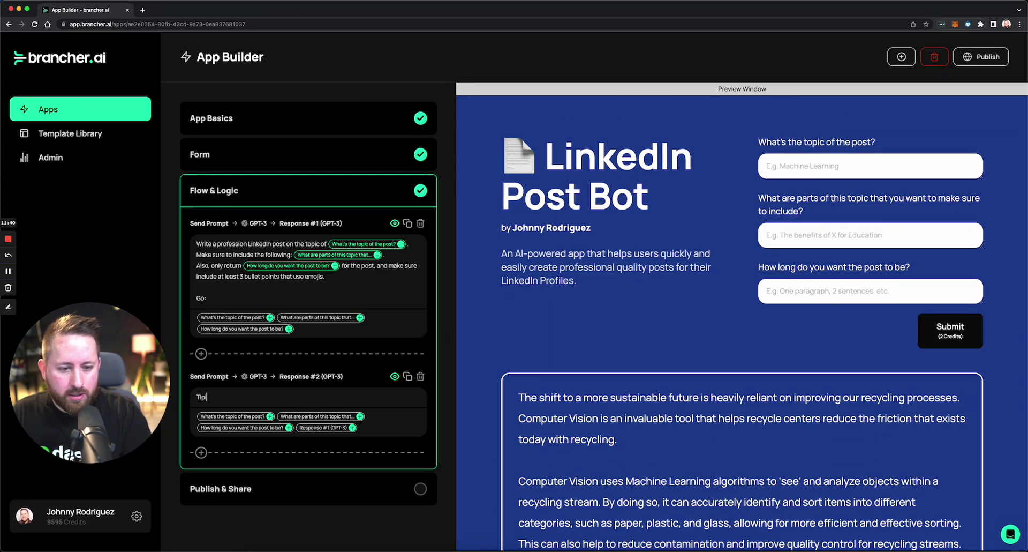
key("BackSpace")
key("BackSpace")
type("opic:")
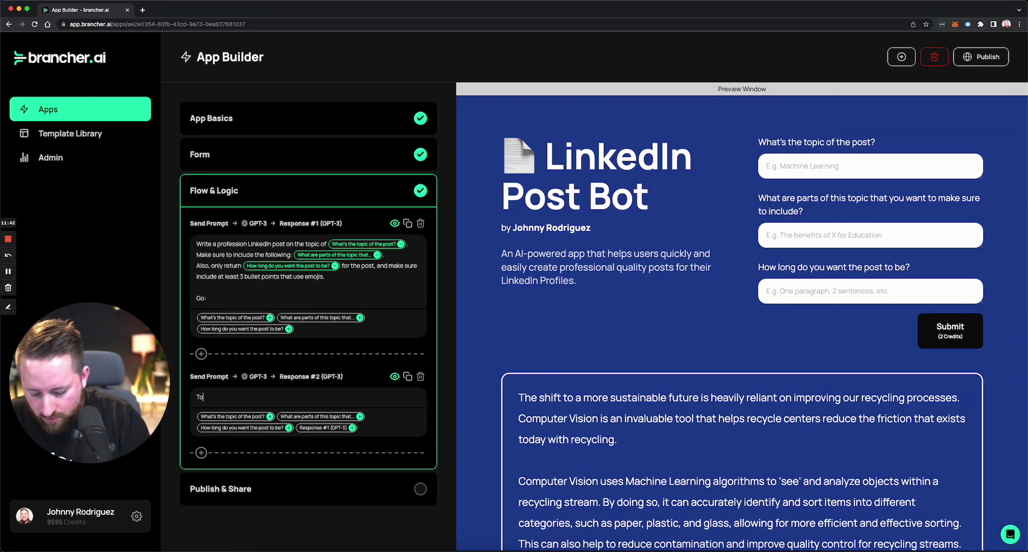
left_click(269, 416)
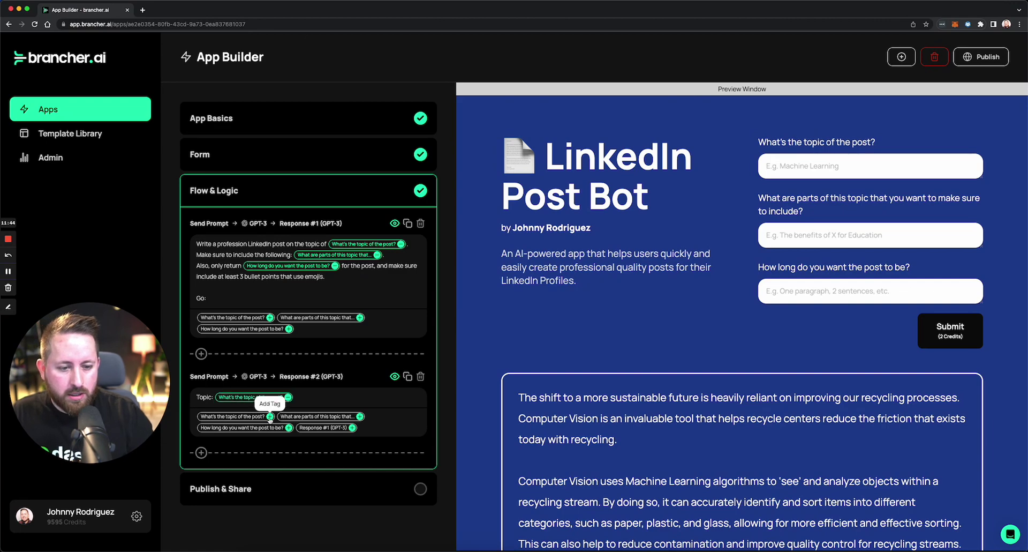
Add a separator line of dashes beneath the topic line in the second GPT-3 prompt.
key("Return")
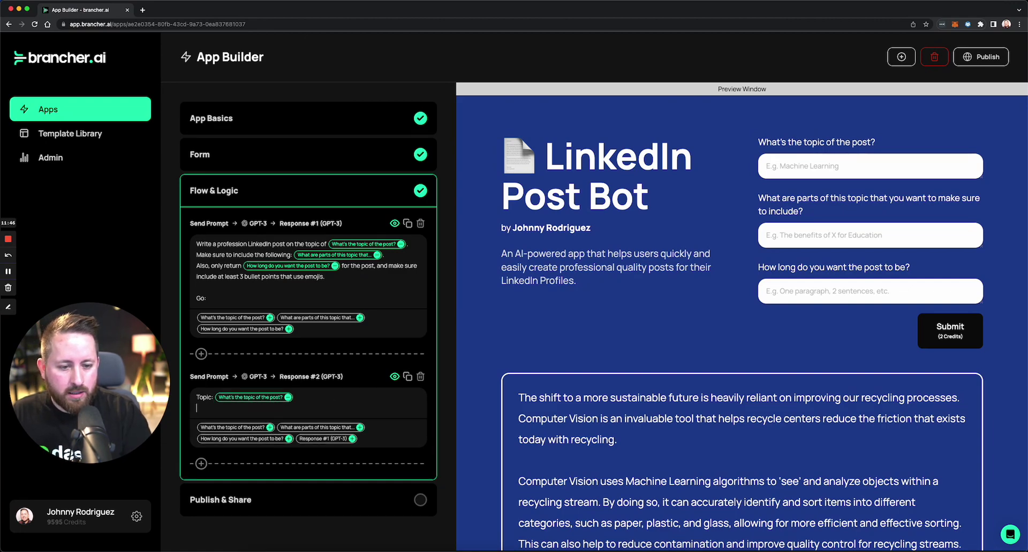
type("-0")
key("BackSpace")
type("--")
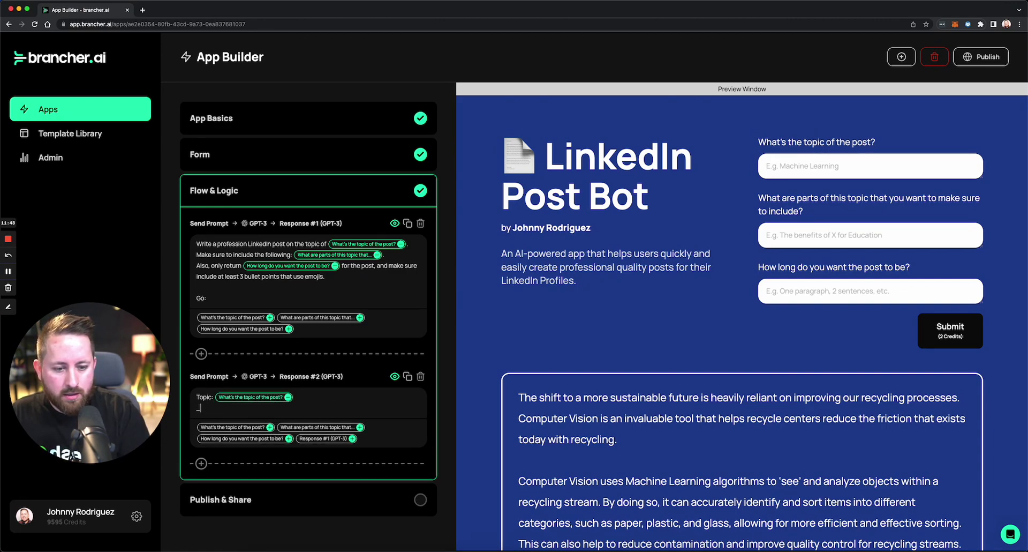
Add the instruction "Turn the above topic into an image generation prompt that I can use with OpenAI's DALL-E:" below the second prompt's separator.
key("Return")
type("Turn the a")
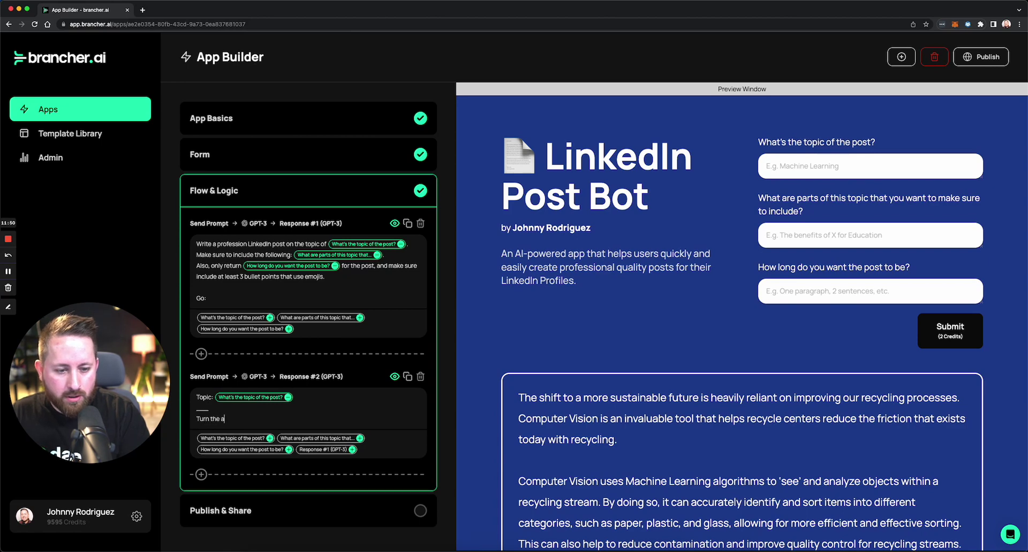
type("bove topic in")
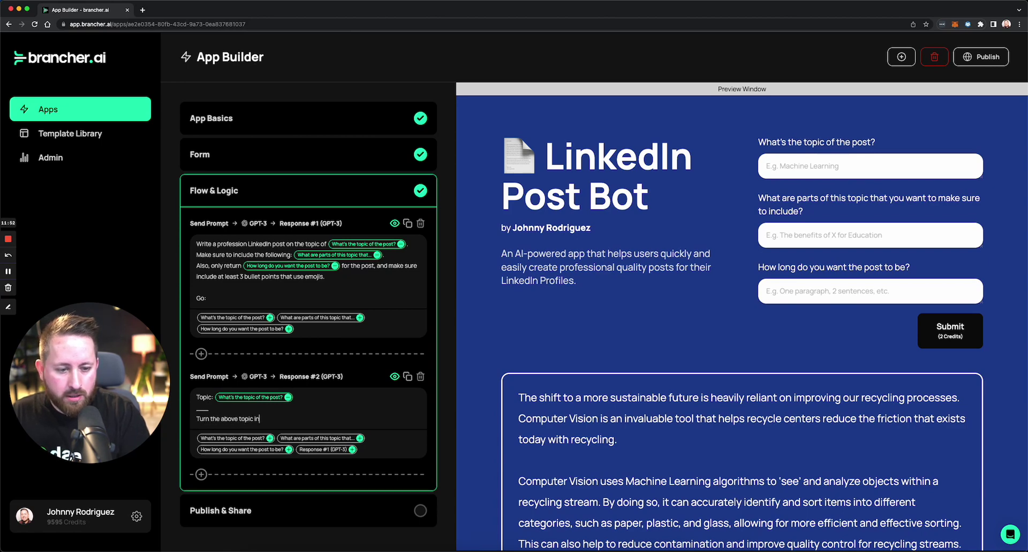
type("to a")
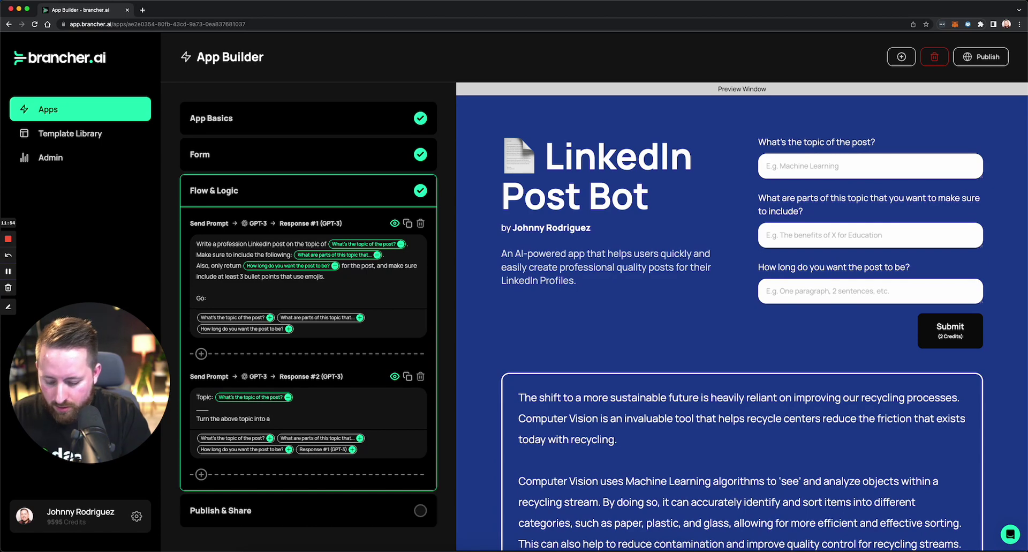
type("image gene")
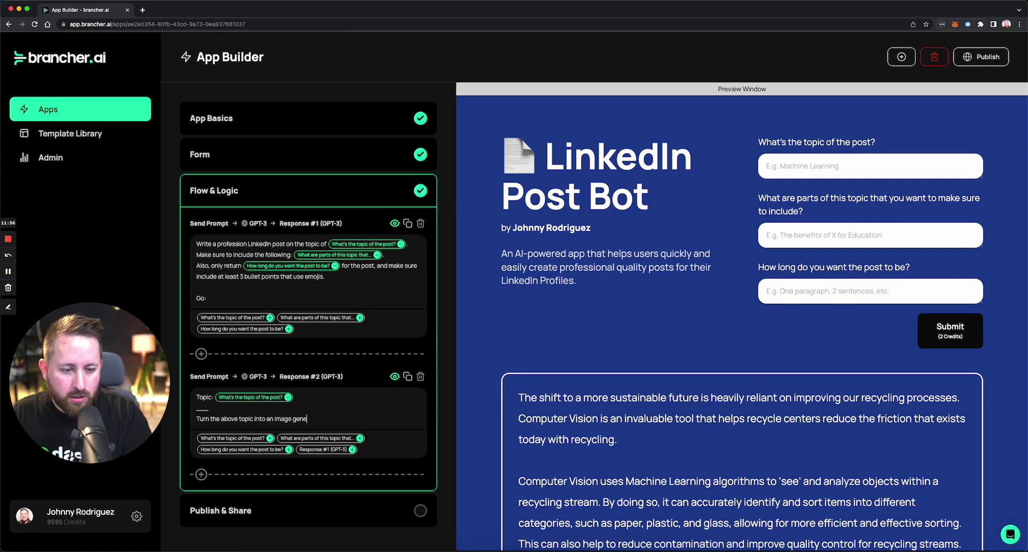
type("ration p")
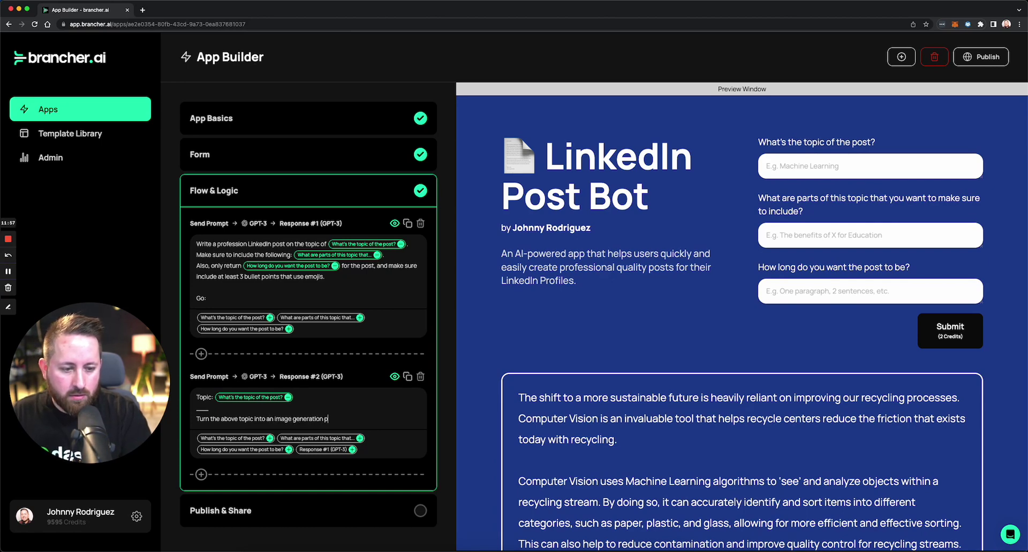
type("rompt that")
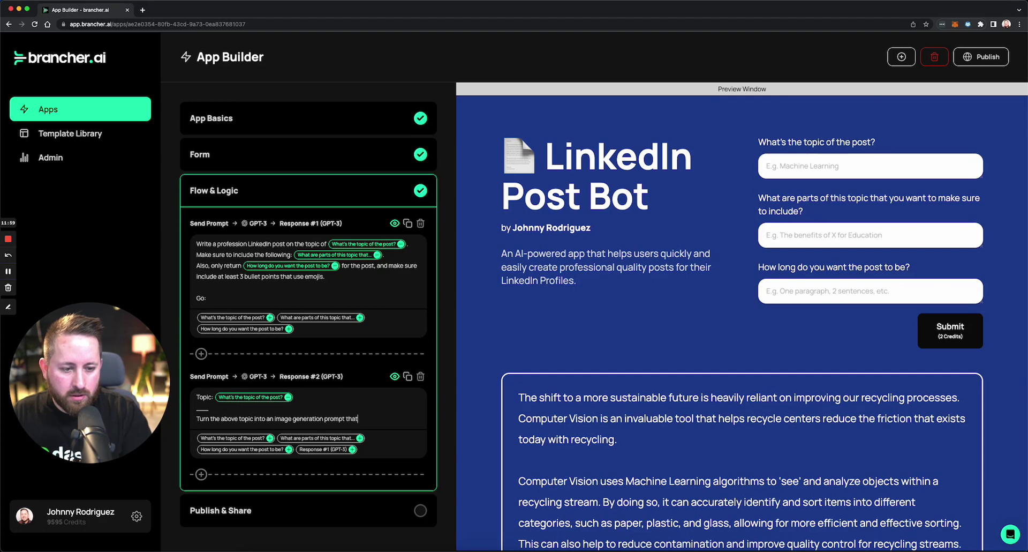
type(" I can used")
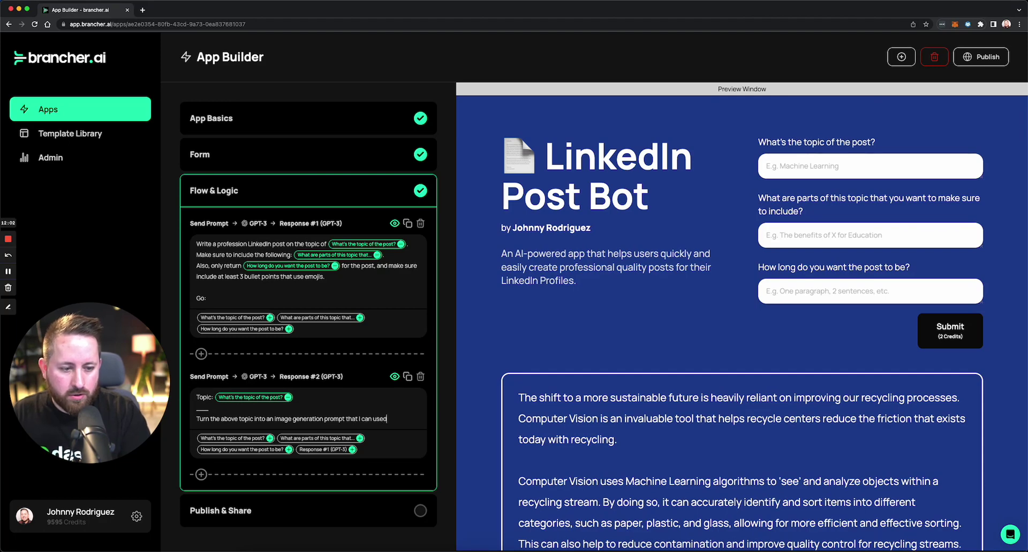
key("BackSpace")
type("with OpenAI's")
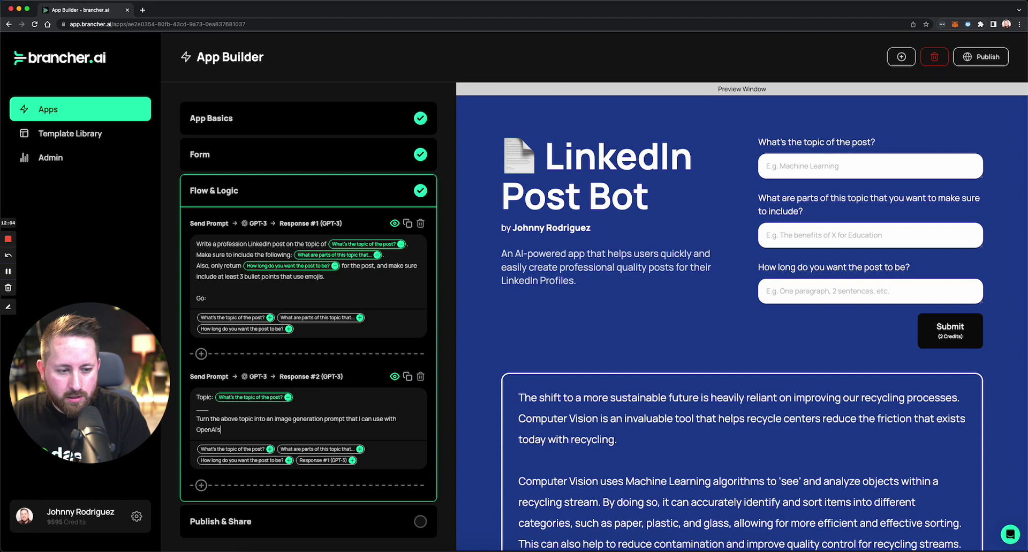
key("BackSpace")
type("I's ")
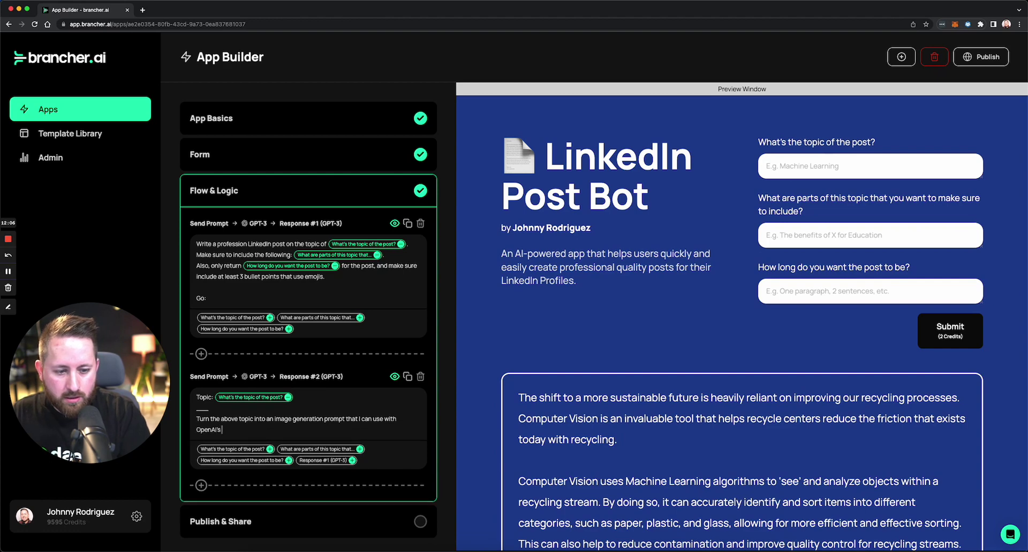
type("DALL-")
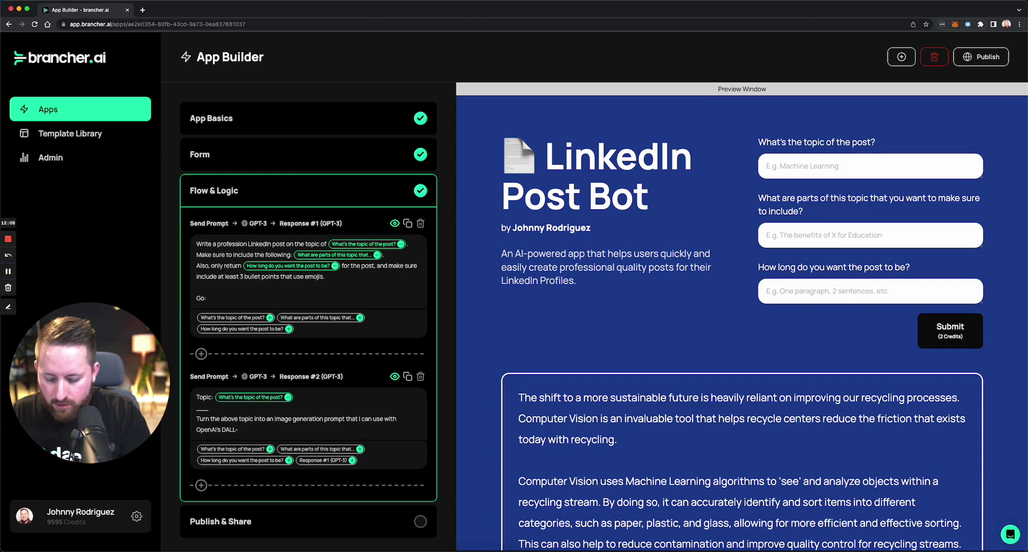
type("E:")
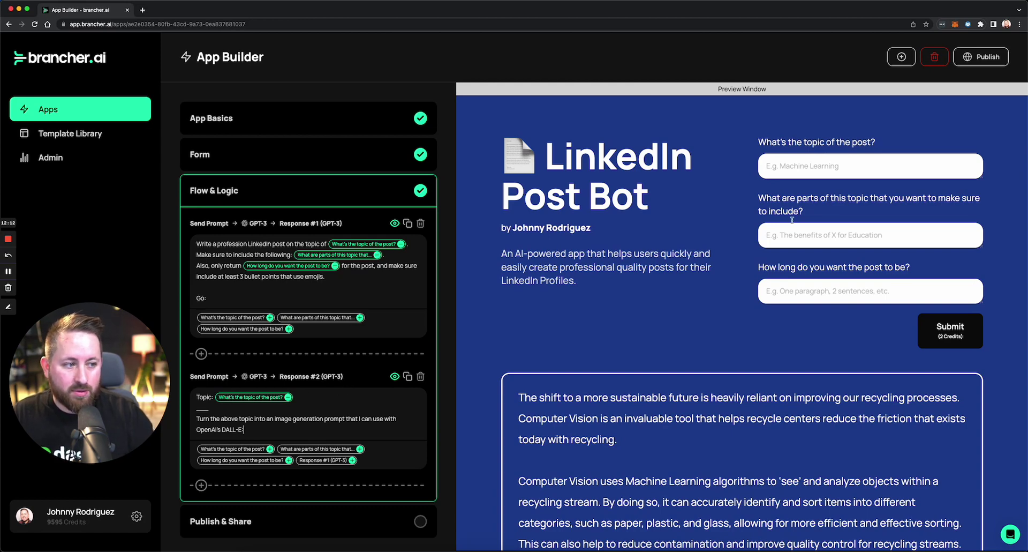
Fill in the preview form with topic "Augmented Reality", parts to include "The benefits of AR for education" and length "2 paragraphs".
left_click(799, 165)
type("Augm")
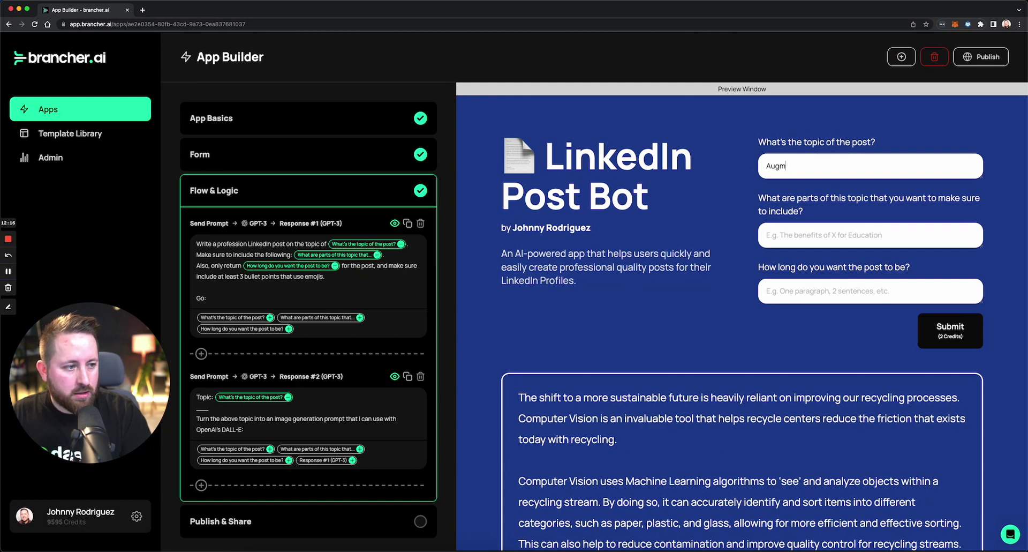
type("ented Reality")
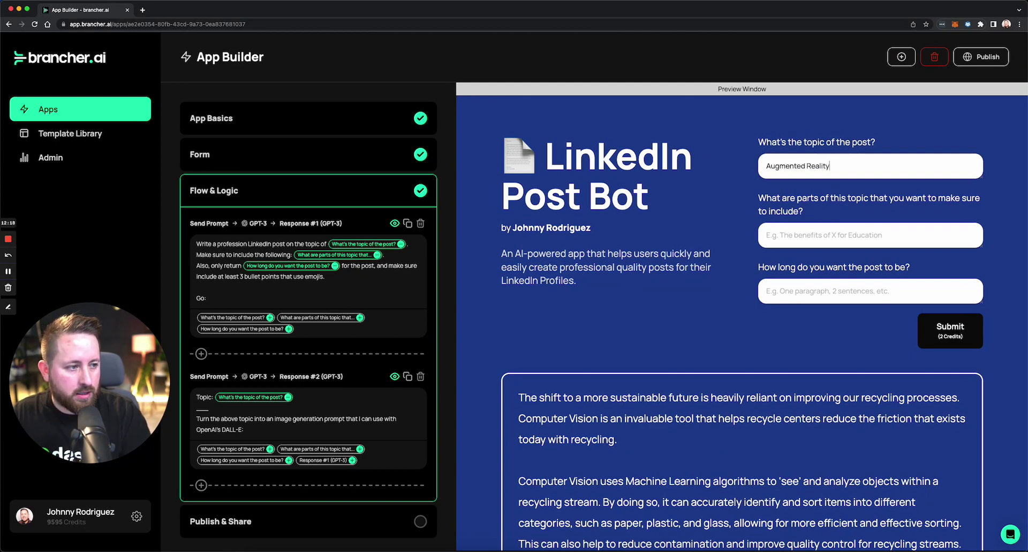
type("Tehe bene")
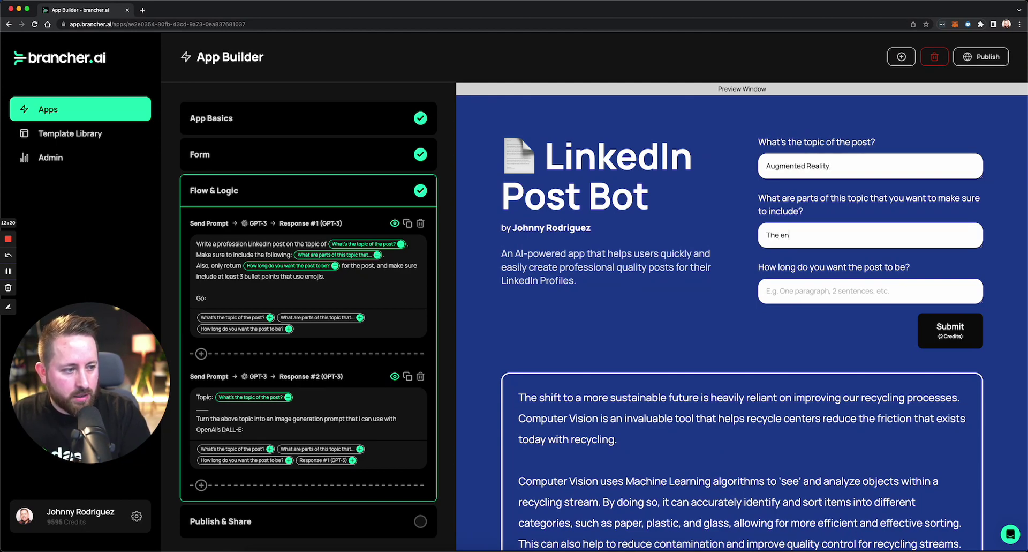
type("di")
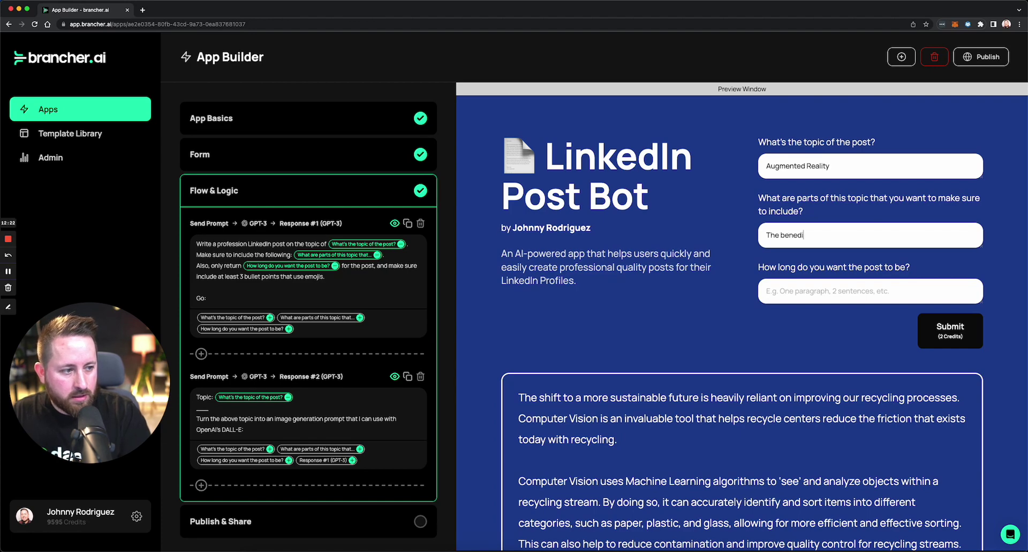
key("BackSpace")
key("BackSpace")
type("fits of")
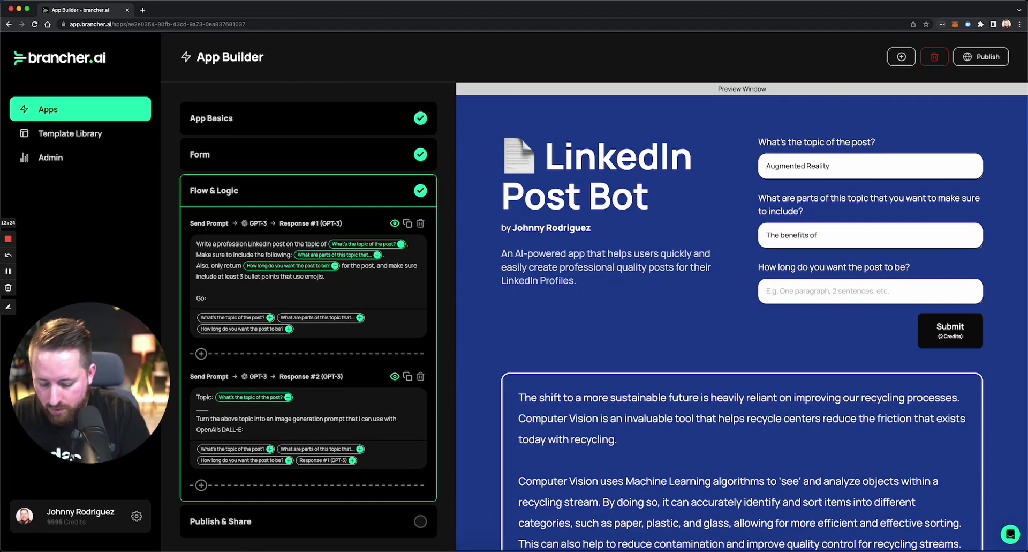
type(" AR for educatio")
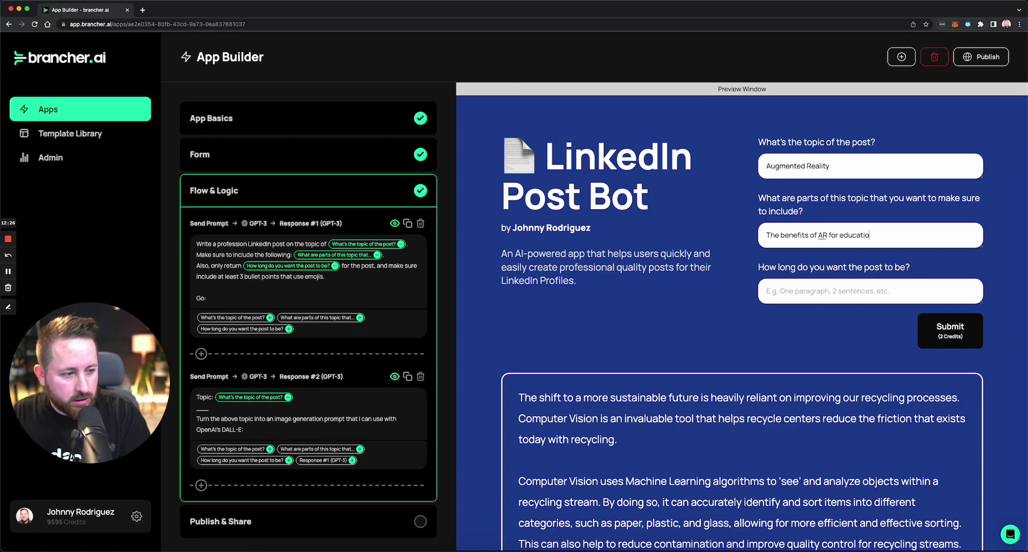
type("2 para")
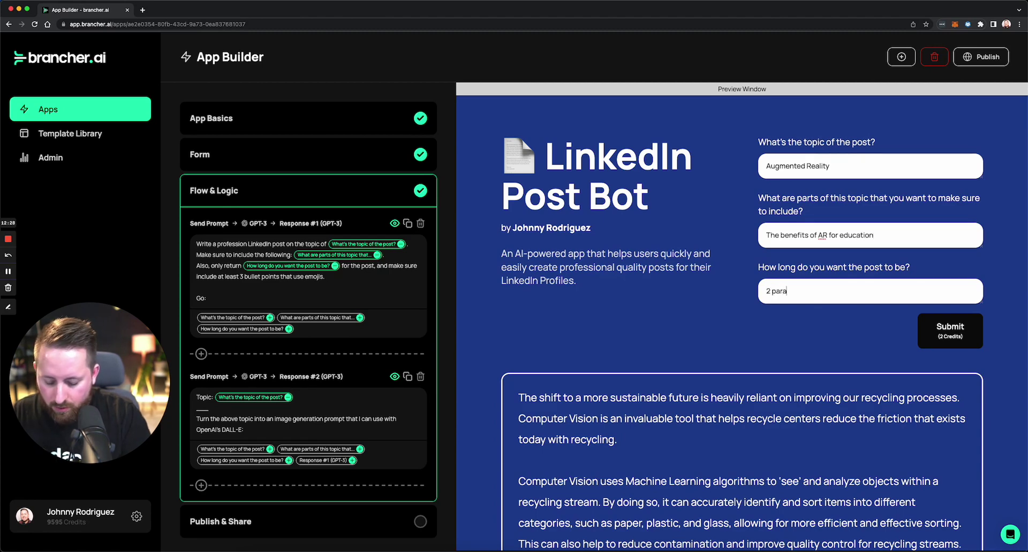
type("graphs")
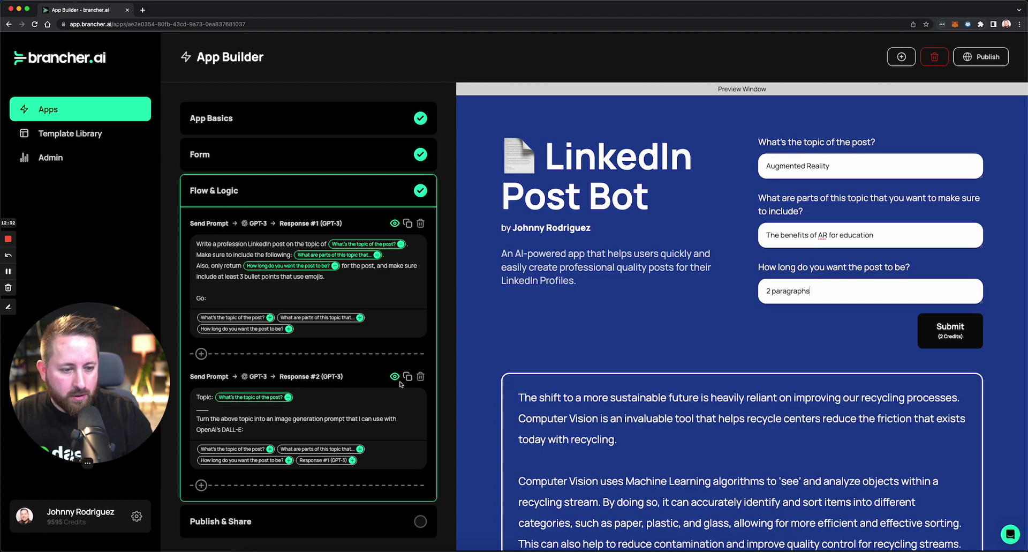
Submit the preview form and review the generated post and the image generation prompt beneath it.
scroll(311, 398, "down", 1)
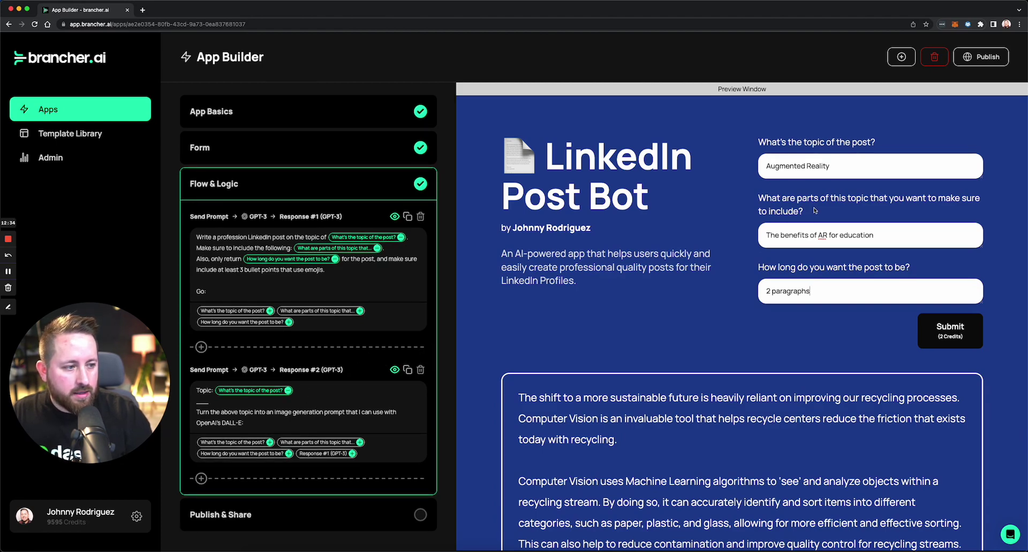
triple_click(813, 235)
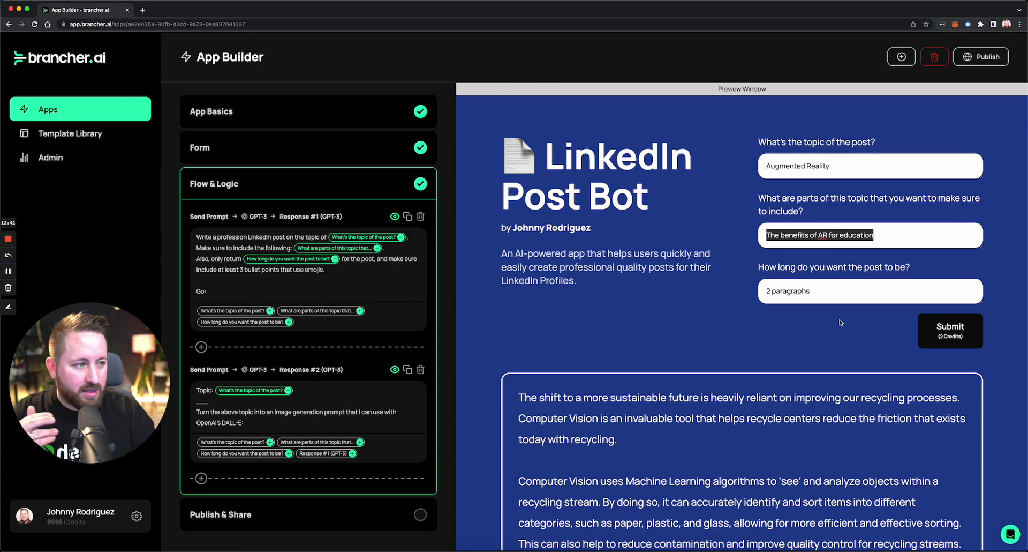
left_click(950, 336)
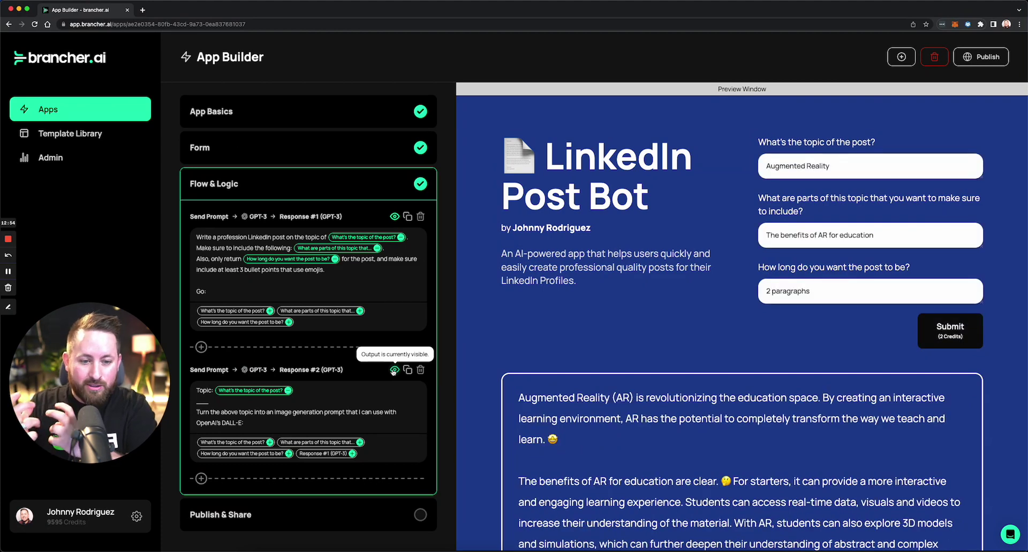
scroll(750, 370, "down", 5)
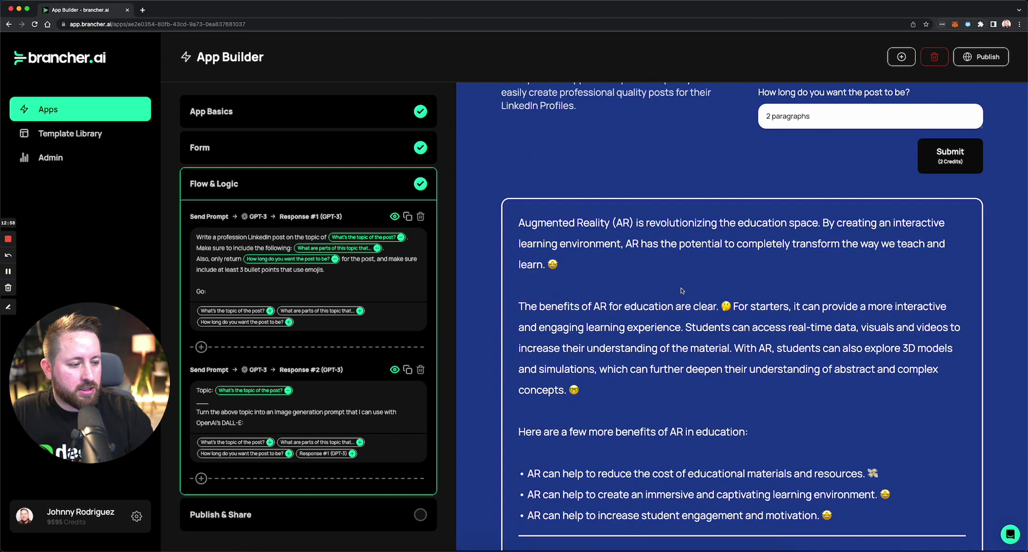
scroll(681, 290, "down", 2)
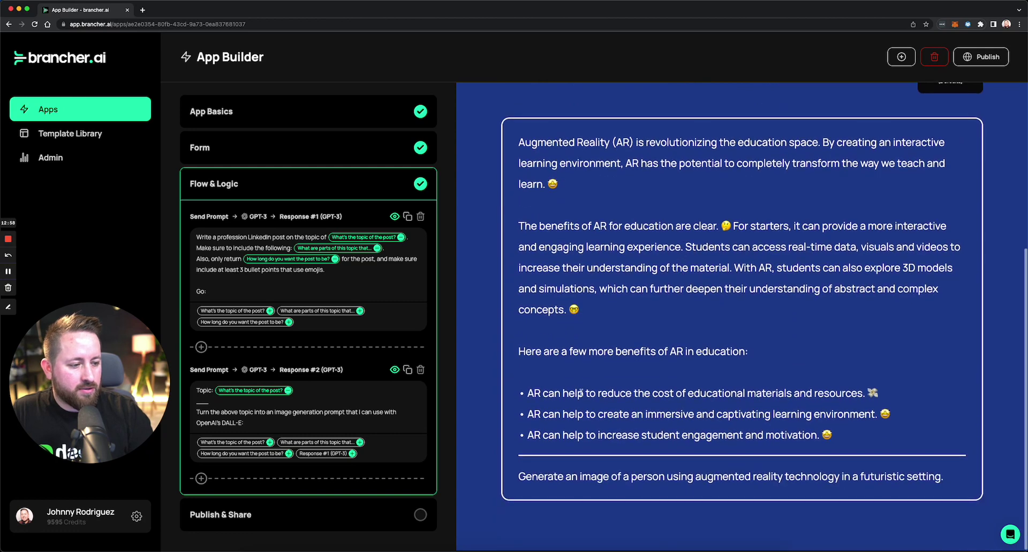
triple_click(603, 479)
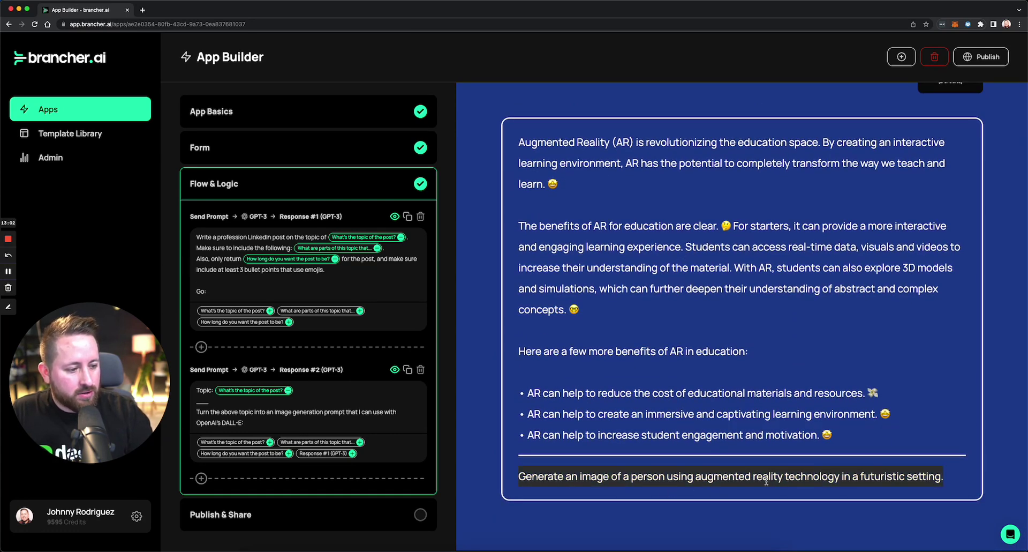
left_click(904, 479)
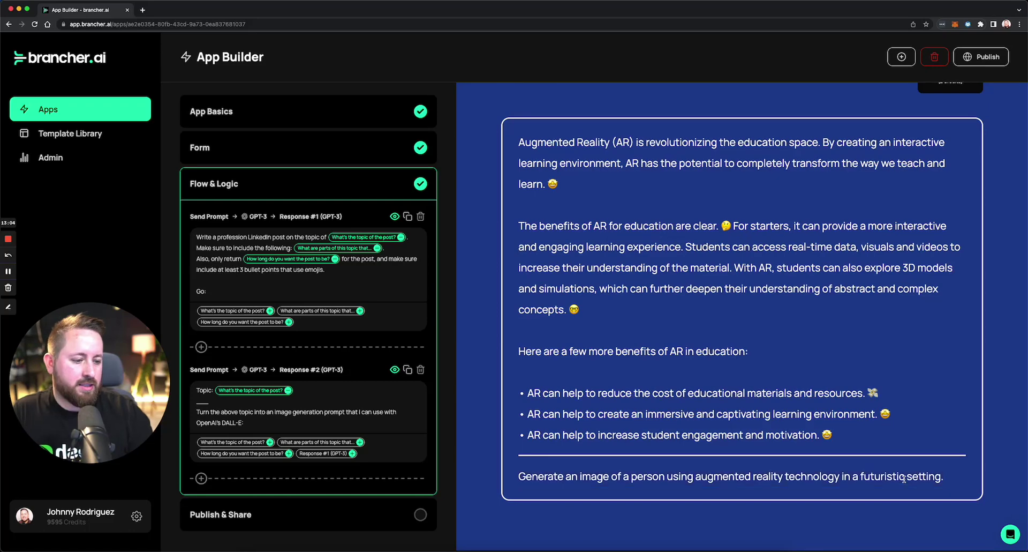
Insert an "Example Prompt:" line between the separator and the instruction in the second GPT-3 prompt.
left_click(279, 425)
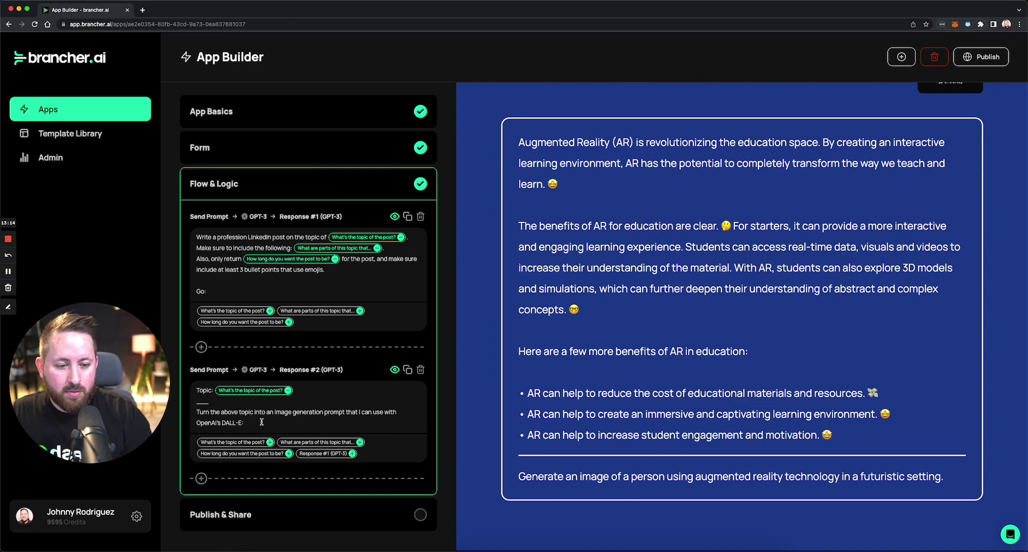
left_click(231, 405)
key("Return")
type("E")
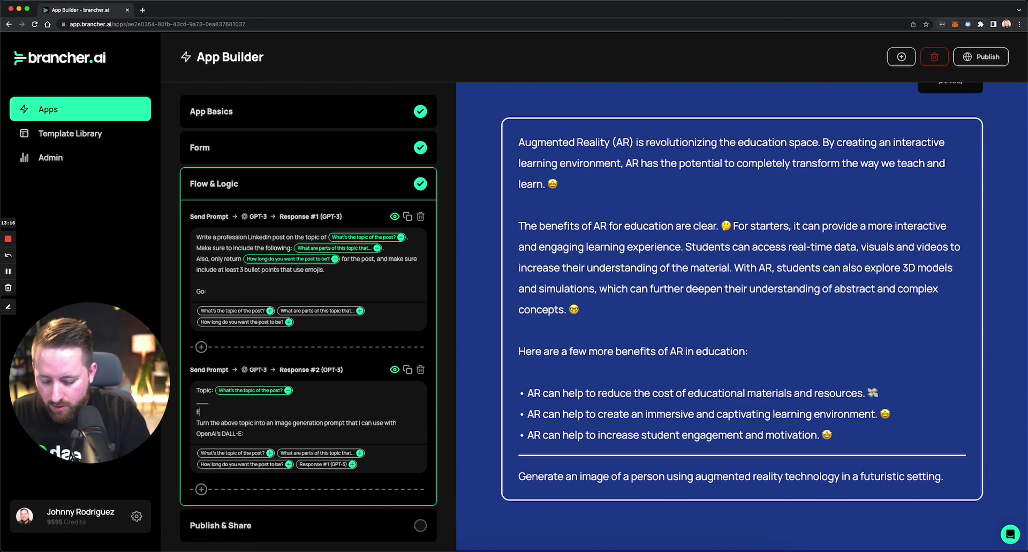
type("m")
type("ample")
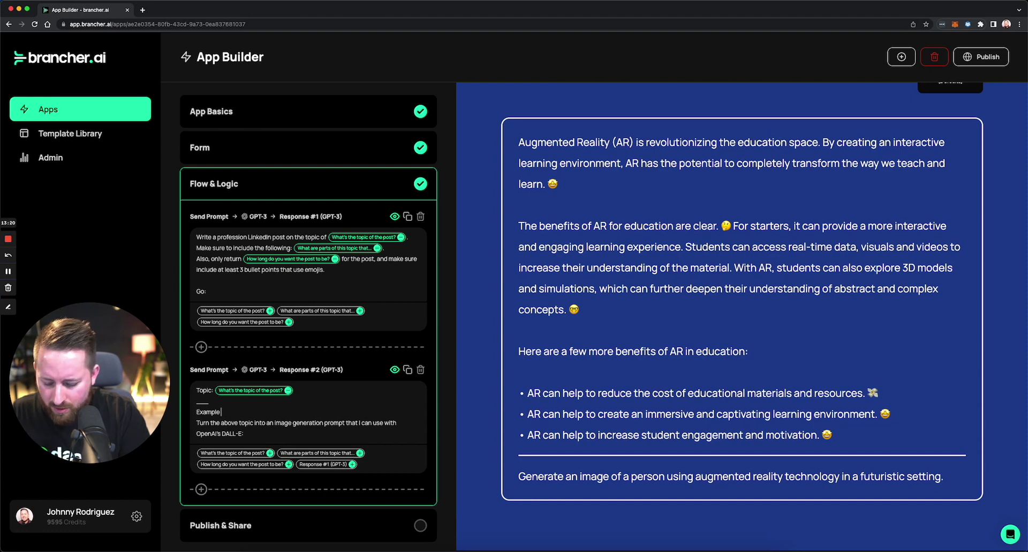
type(" Prompt")
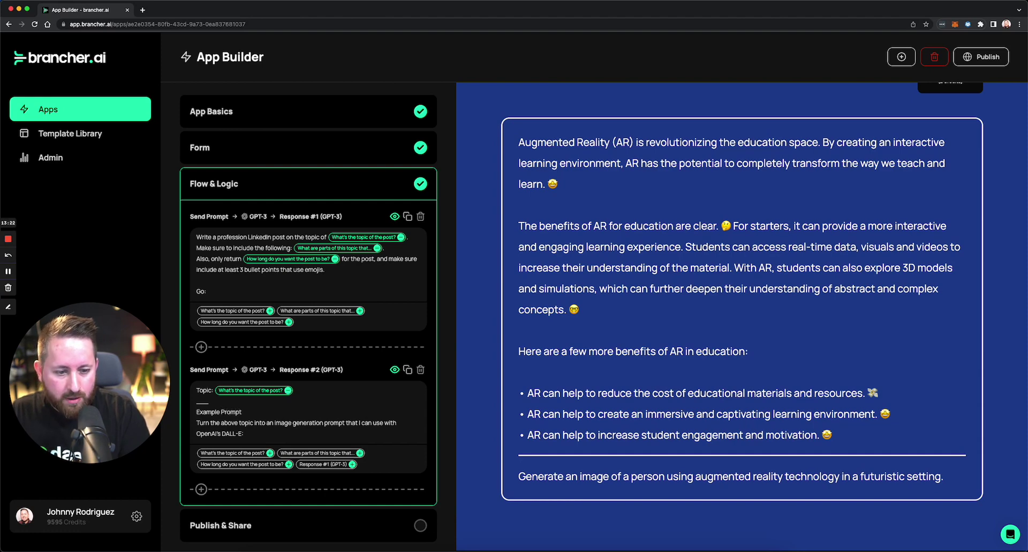
type(":")
key("Return")
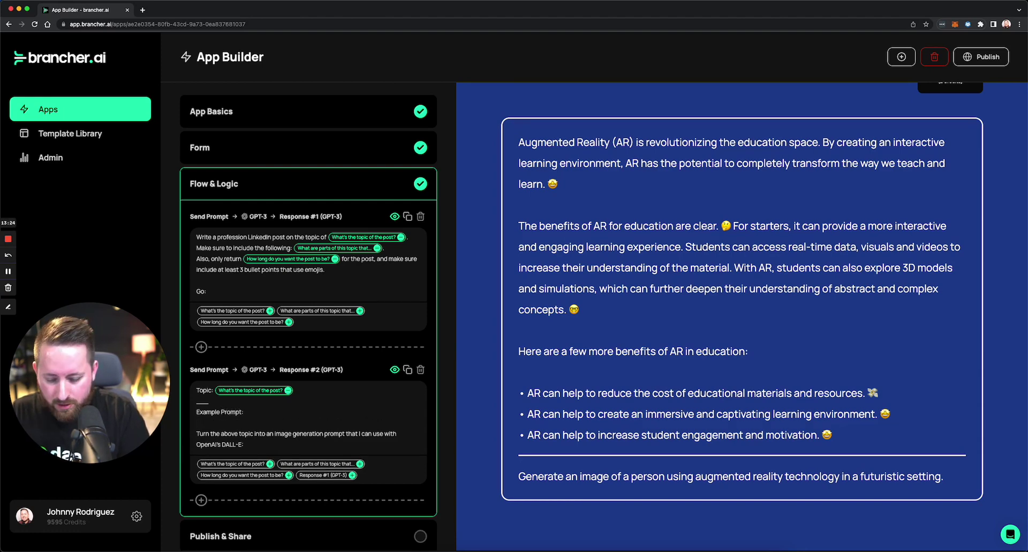
Write "50mm f1.4 studio photograph of" under "Example Prompt:" in the second GPT-3 prompt, followed by the "What's the topic of the post?" tag.
type("50mm f")
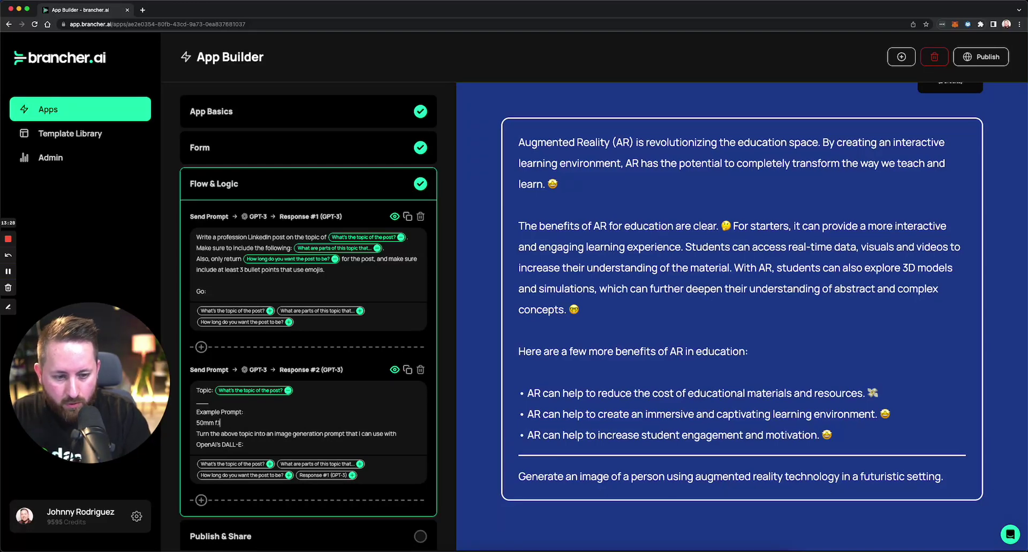
type("1.4 studio p")
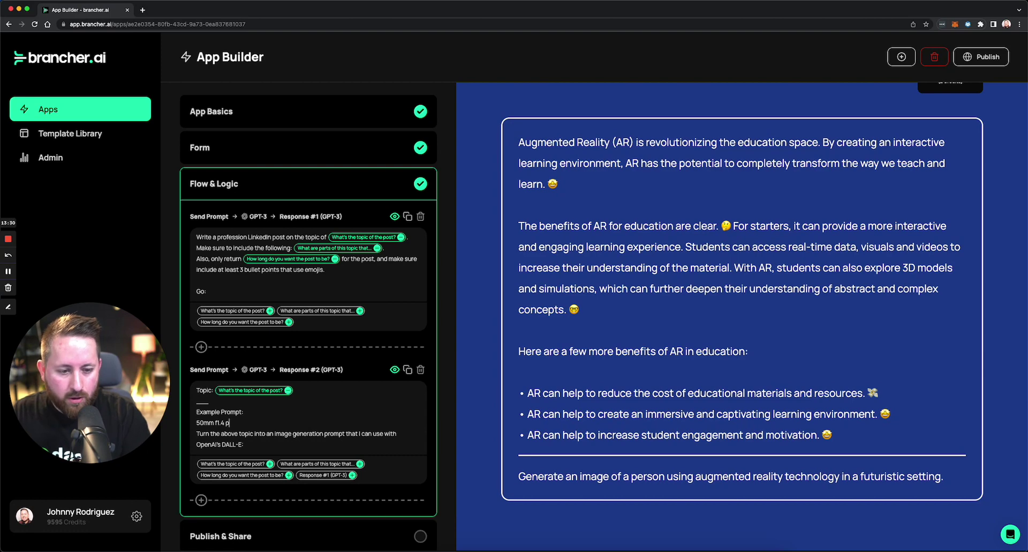
key("BackSpace")
type("studio p")
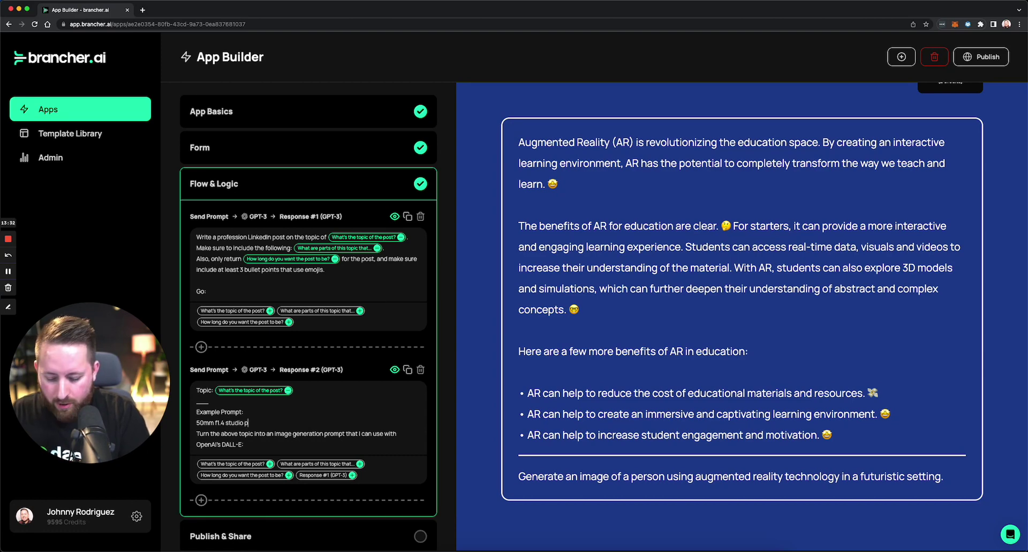
type("hotograph of a")
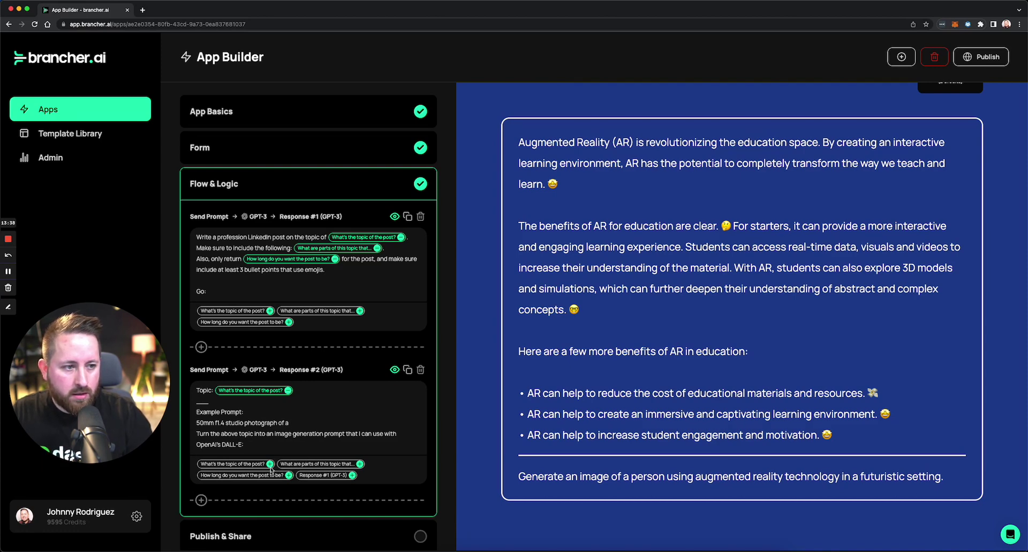
key("BackSpace")
key("BackSpace")
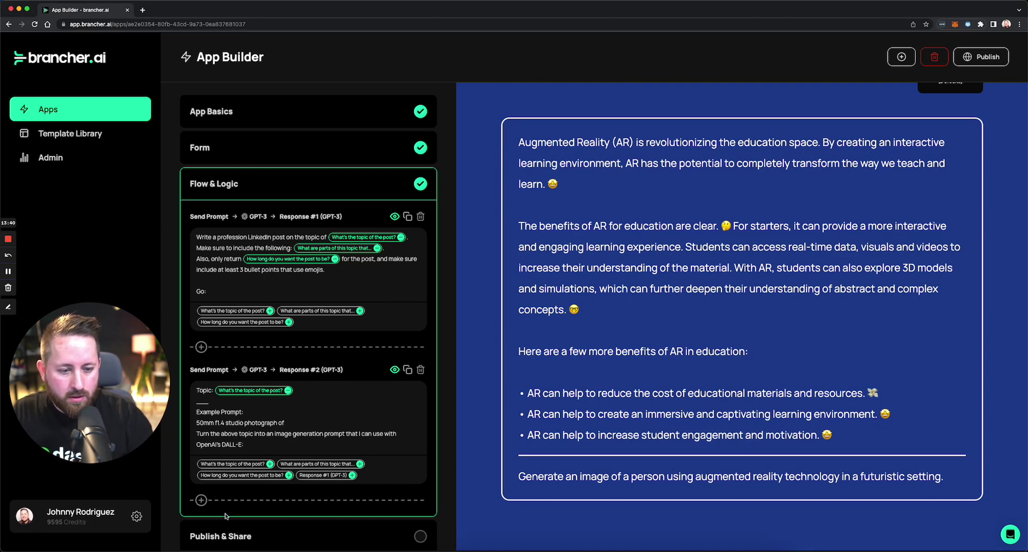
left_click(270, 463)
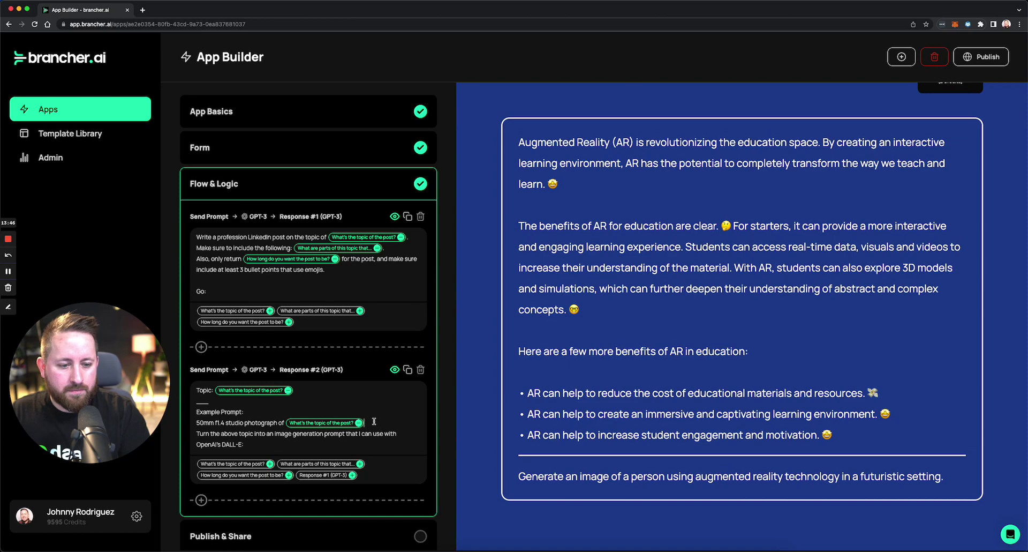
Append ", extreme detail, photorealistic, studio lighting." after the example prompt's topic tag and add a separator line below it.
key("shift+Down")
key("shift+Down")
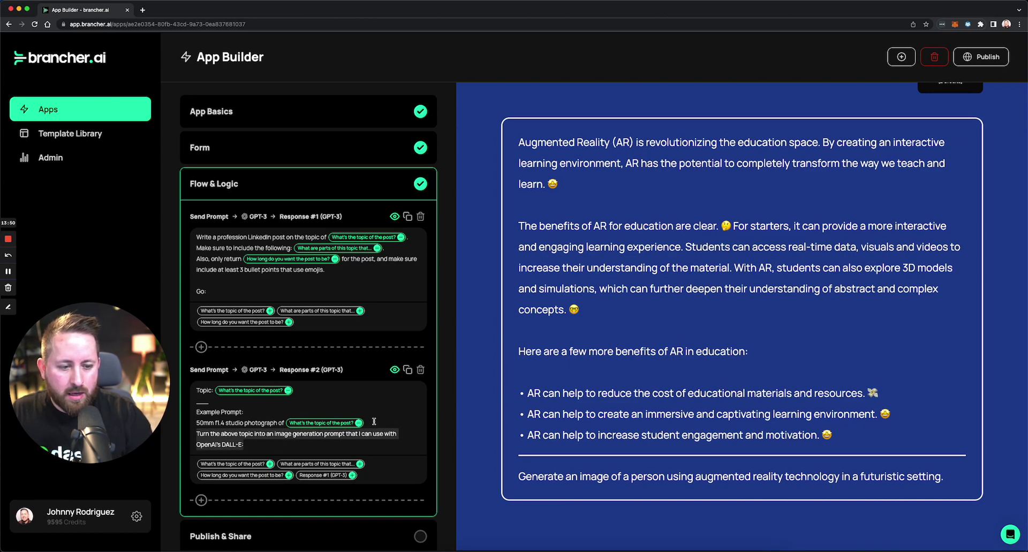
left_click(374, 421)
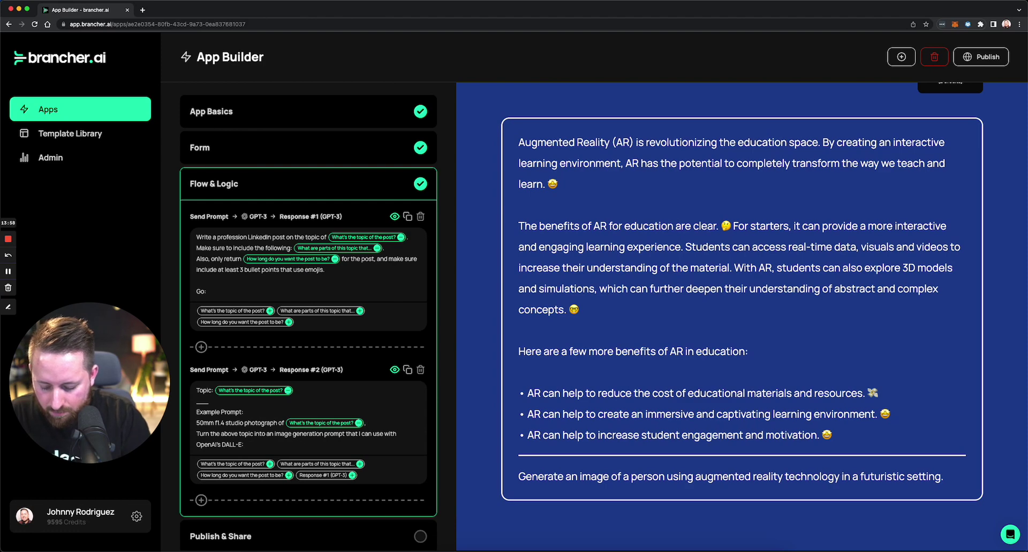
type(", extre")
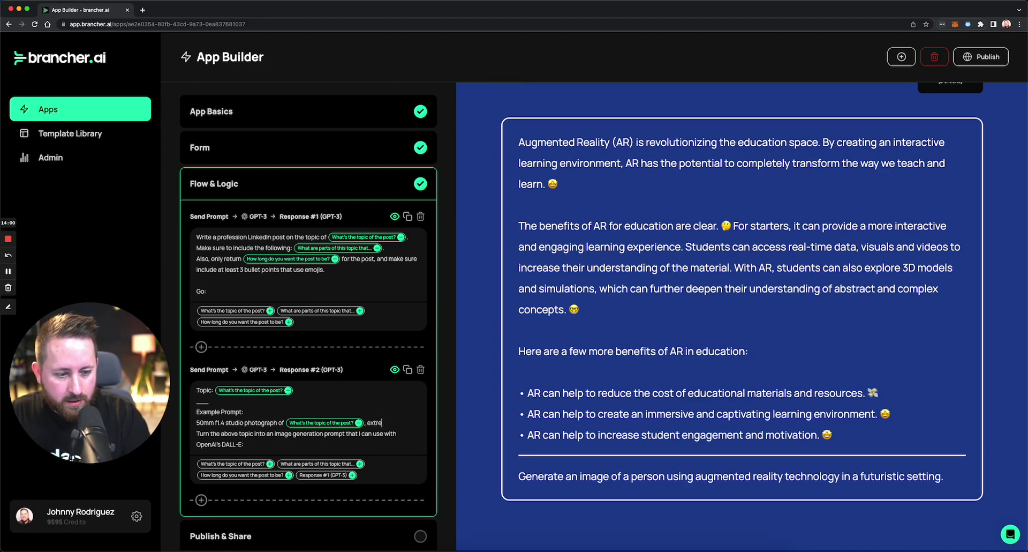
type("me detail, ph")
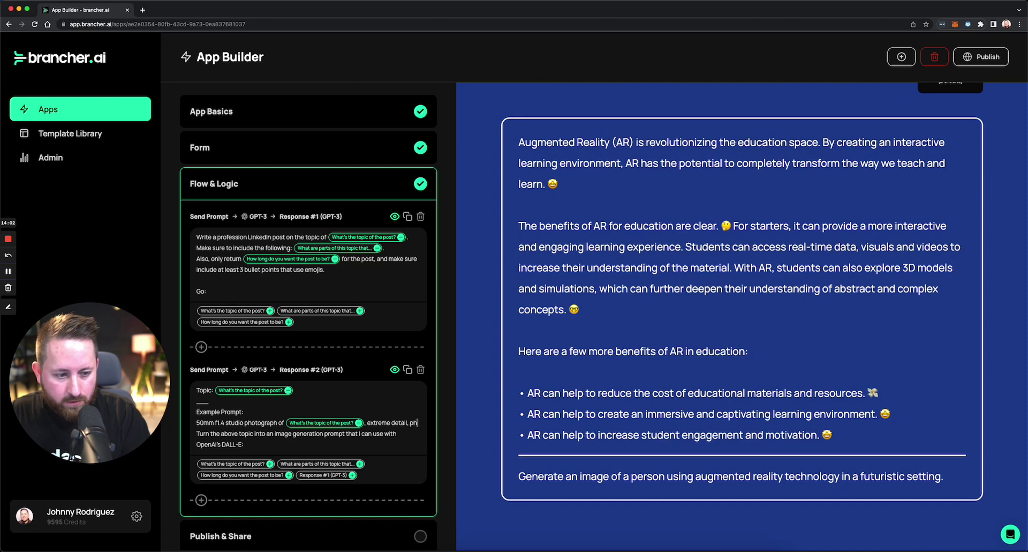
type("ototorealistic, s")
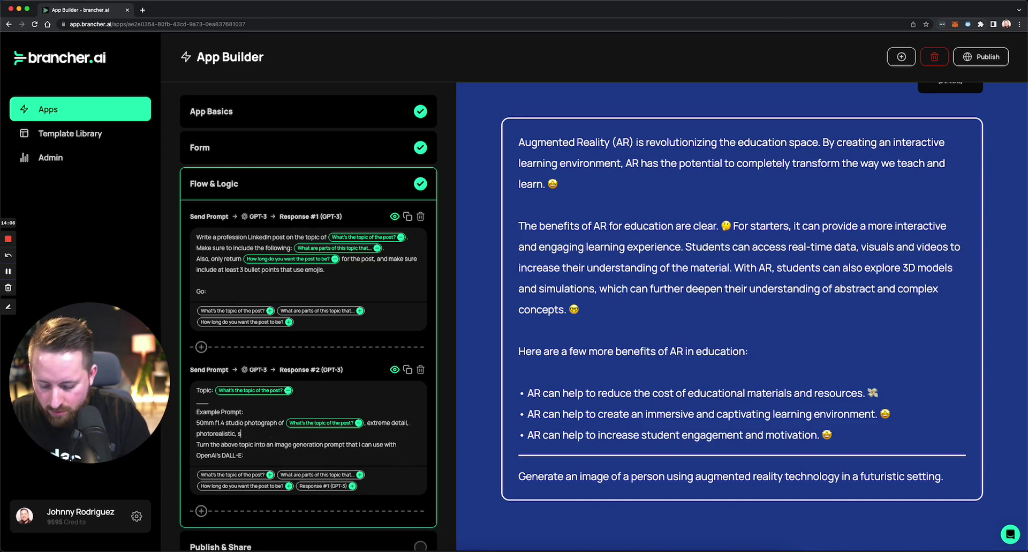
type("tudio lighting.")
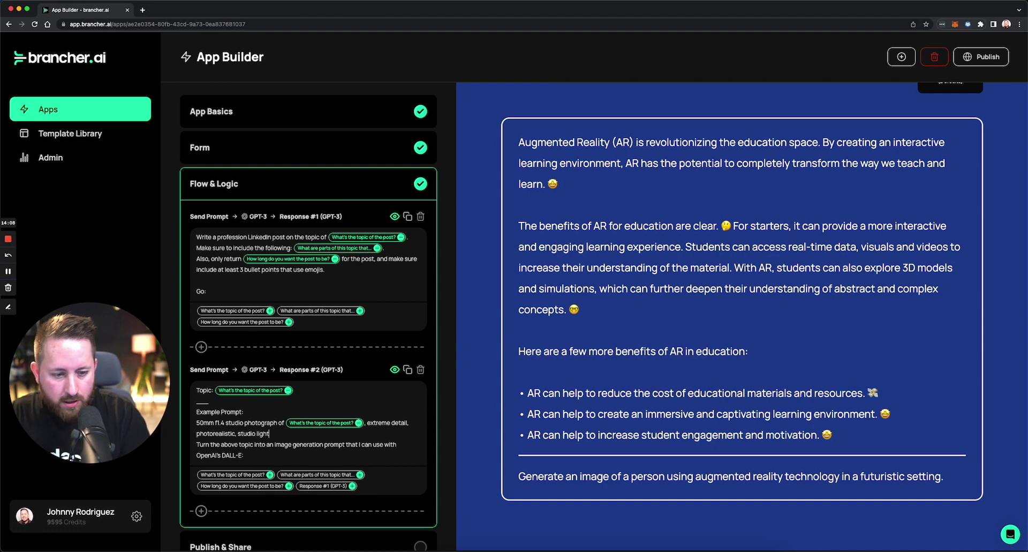
key("Return")
type("---")
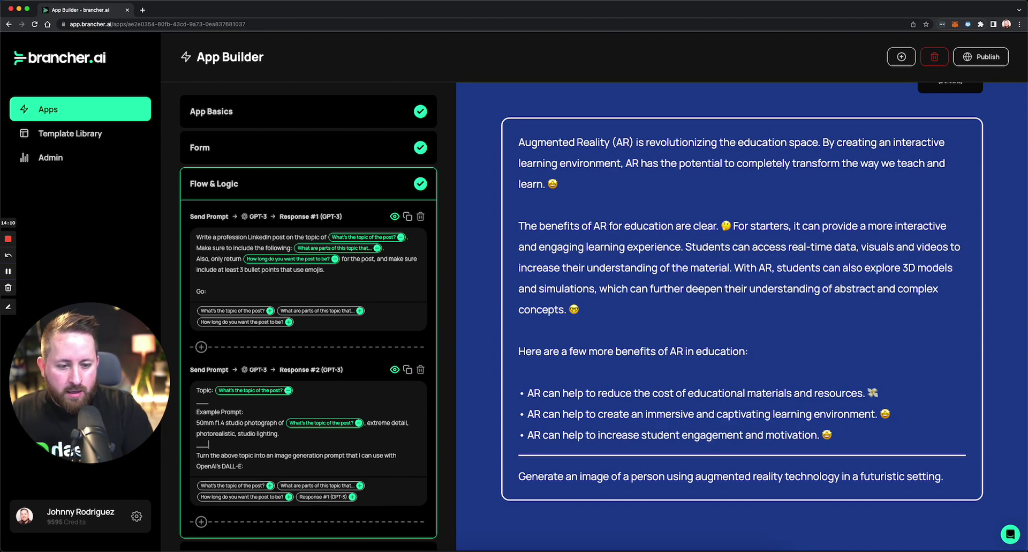
key("Return")
key("BackSpace")
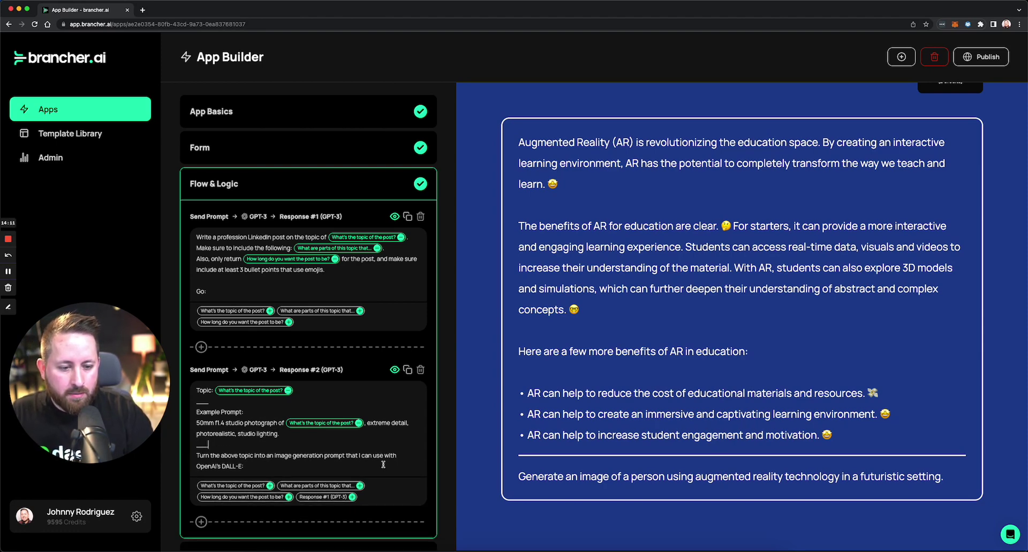
Replace the colon ending the second prompt's DALL-E instruction with ", and reference the example prompt:".
left_click(255, 456)
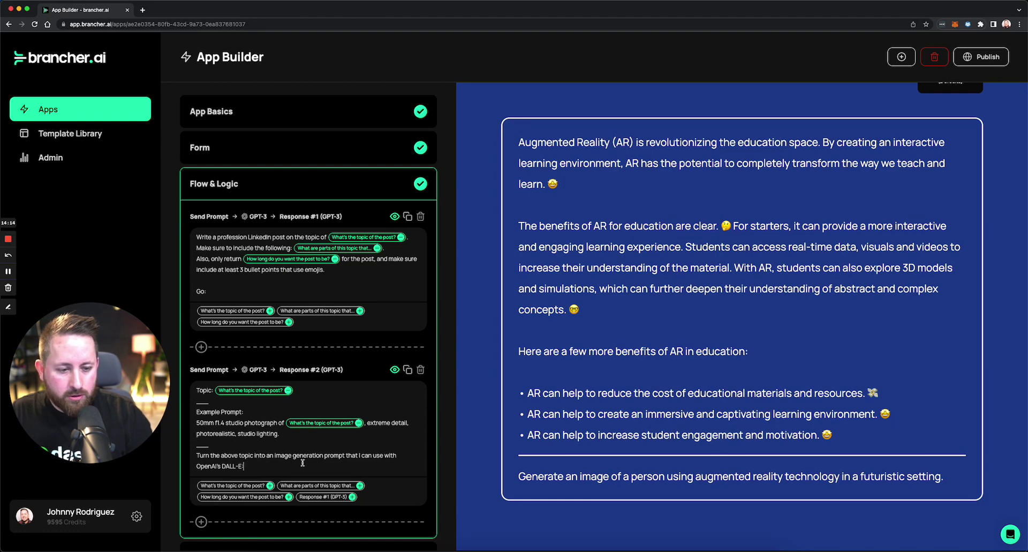
key("BackSpace")
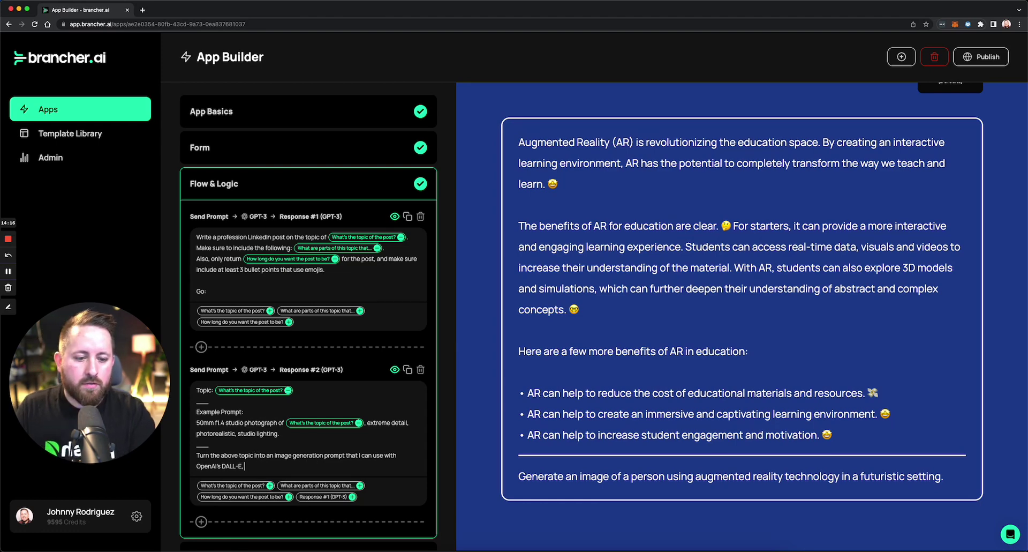
type(", and")
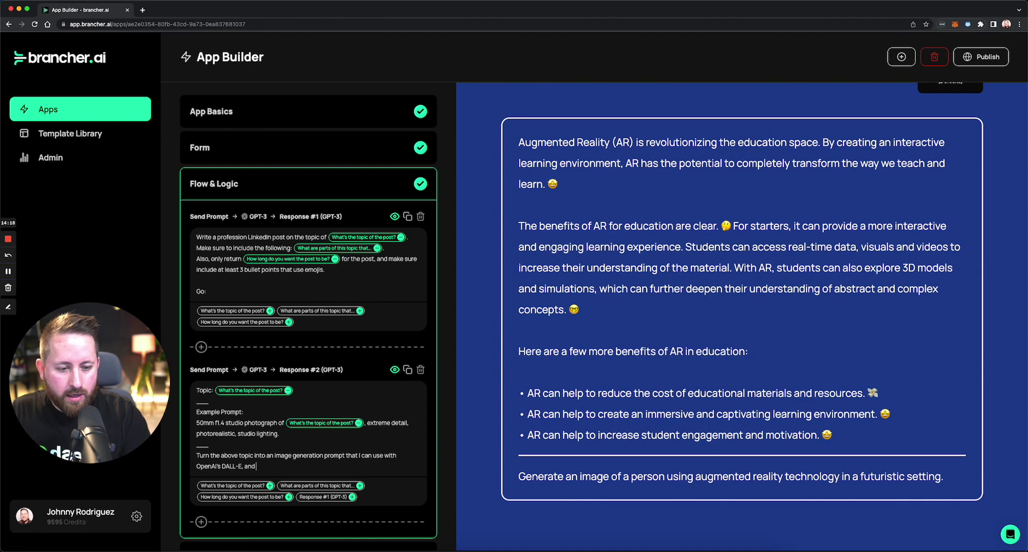
type(" reference the exap")
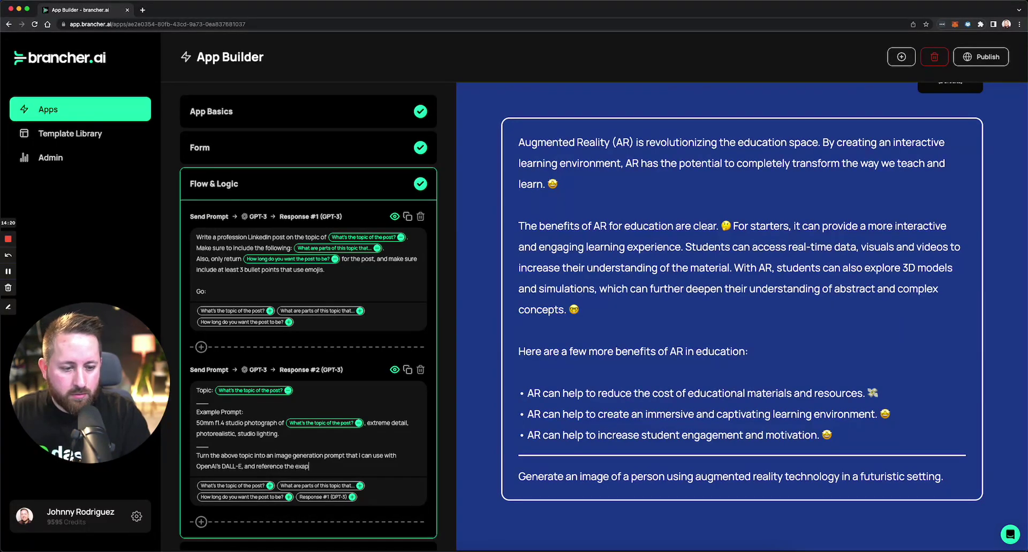
key("BackSpace")
type("mple pro")
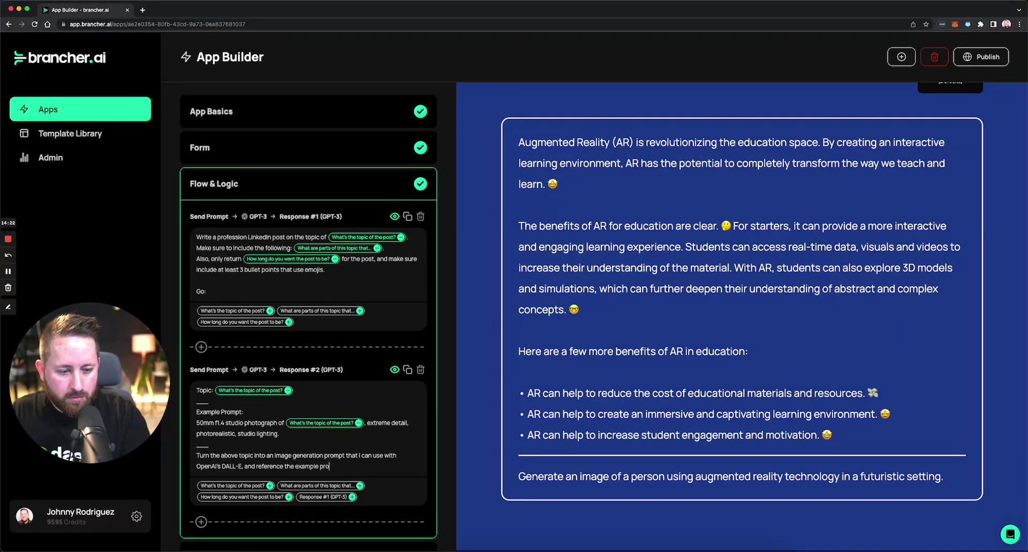
type("mpt.")
key("BackSpace")
type(":")
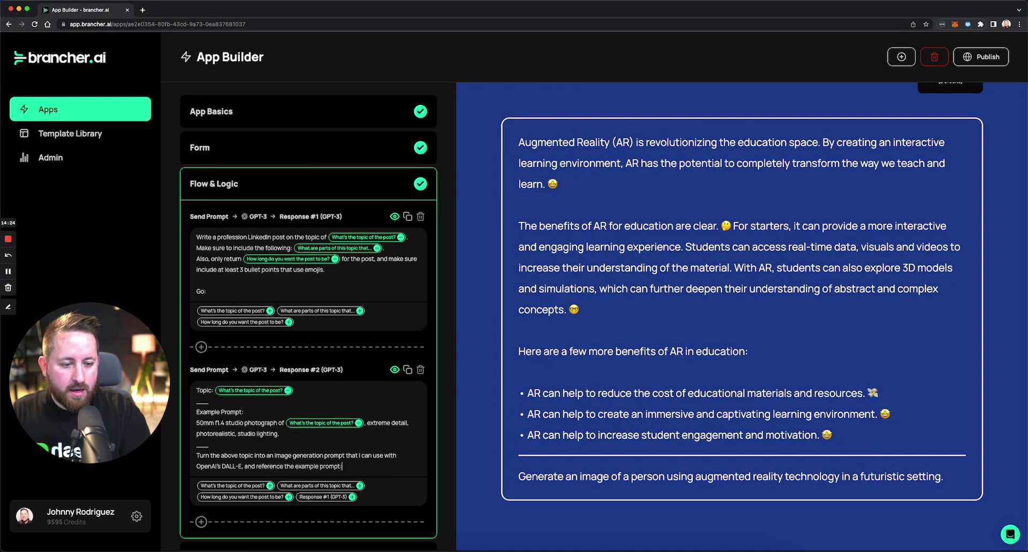
Add a DALL-E prompt after the second GPT-3 prompt and use the Response #2 (GPT-3) tag as its content.
scroll(311, 438, "down", 2)
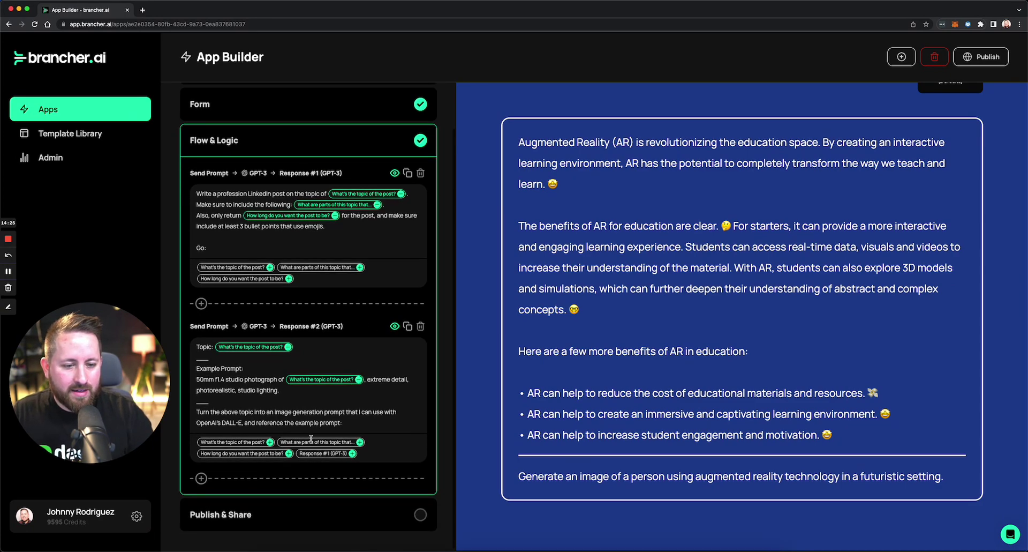
left_click(201, 477)
left_click(425, 306)
scroll(309, 401, "down", 5)
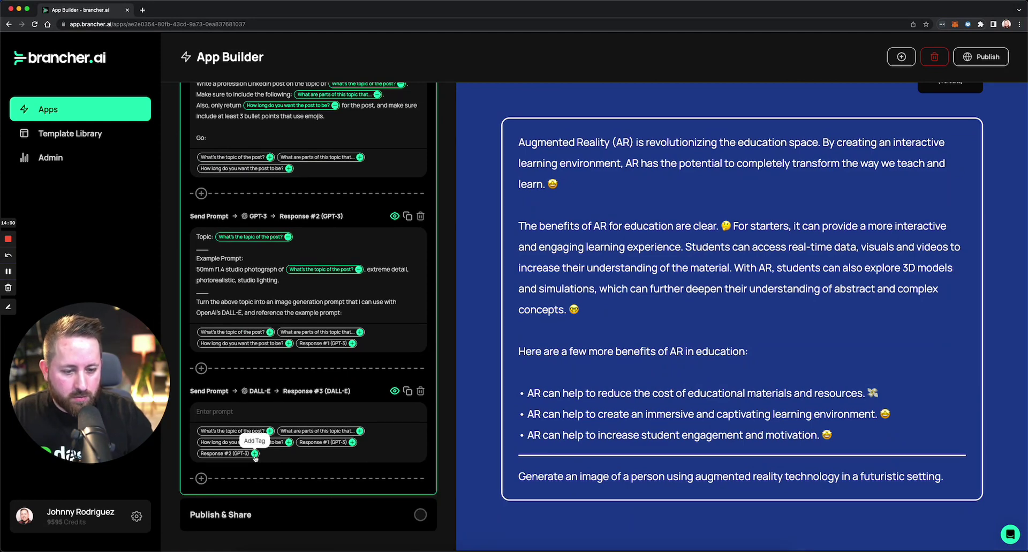
left_click(238, 453)
Hide Response #2 (GPT-3) from the app's output and look over the complete prompt flow.
triple_click(590, 479)
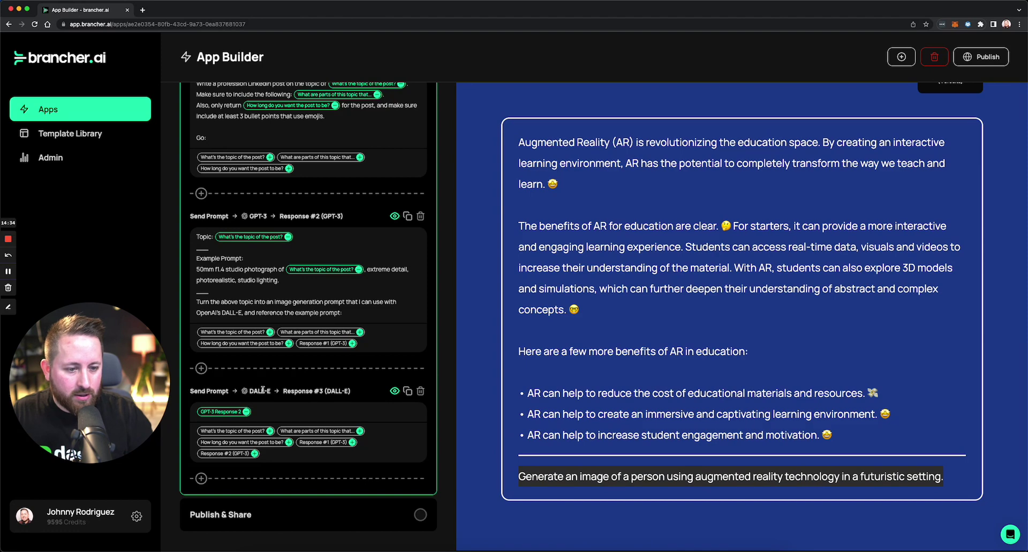
left_click(293, 362)
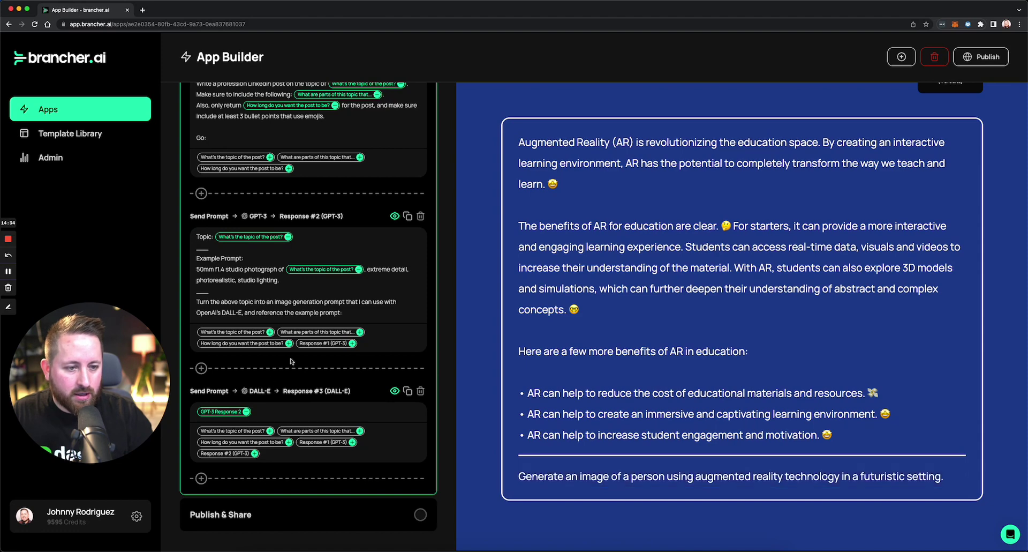
left_click(395, 217)
scroll(320, 222, "up", 1)
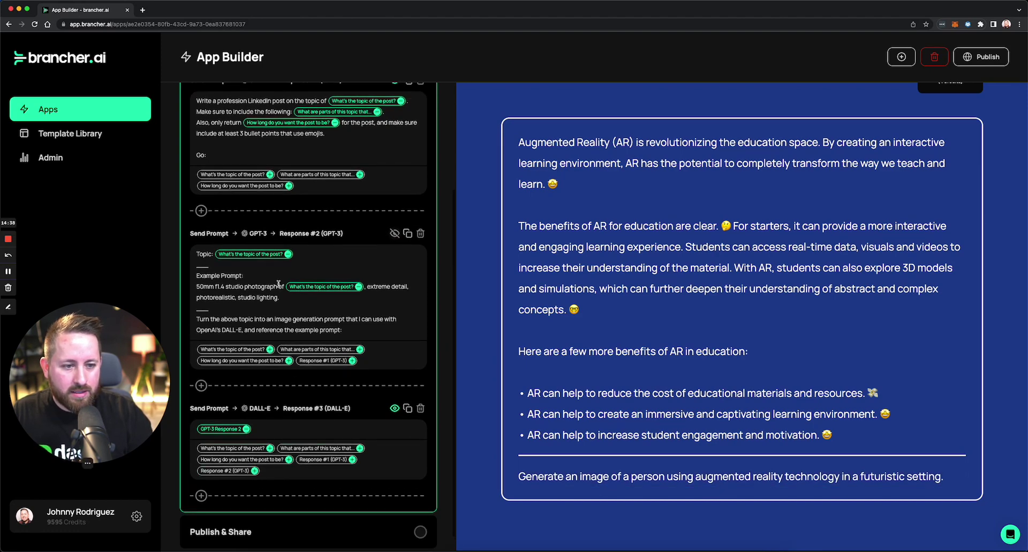
scroll(236, 284, "up", 5)
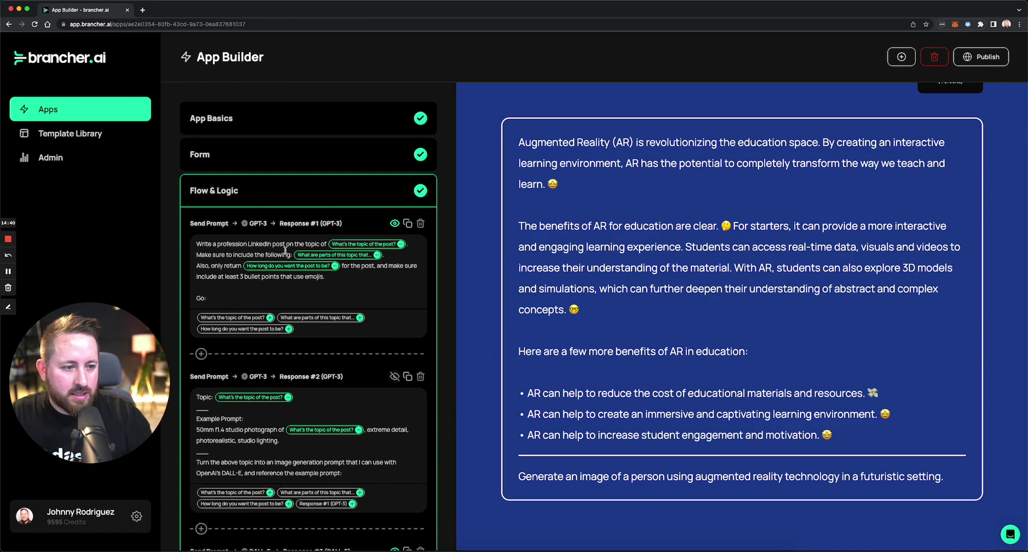
scroll(227, 254, "down", 3)
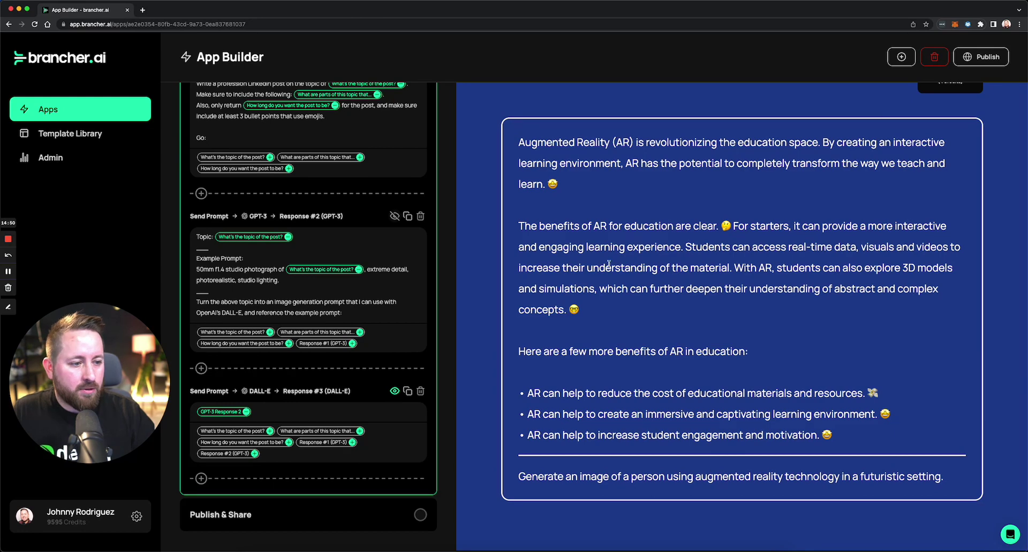
Enter "Augmented Reality for Elementary Schools" as the post topic in the preview form.
scroll(763, 239, "up", 5)
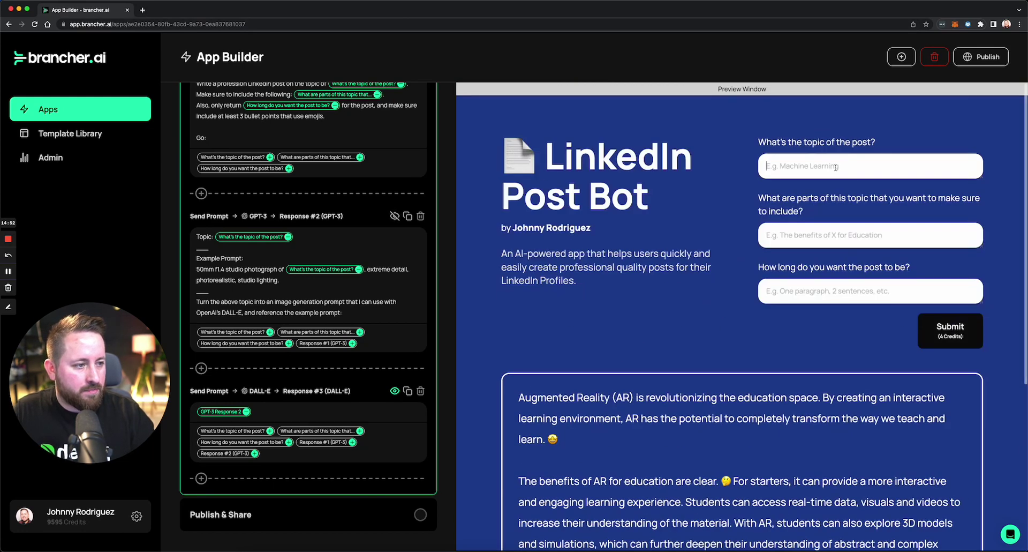
type("Augmen")
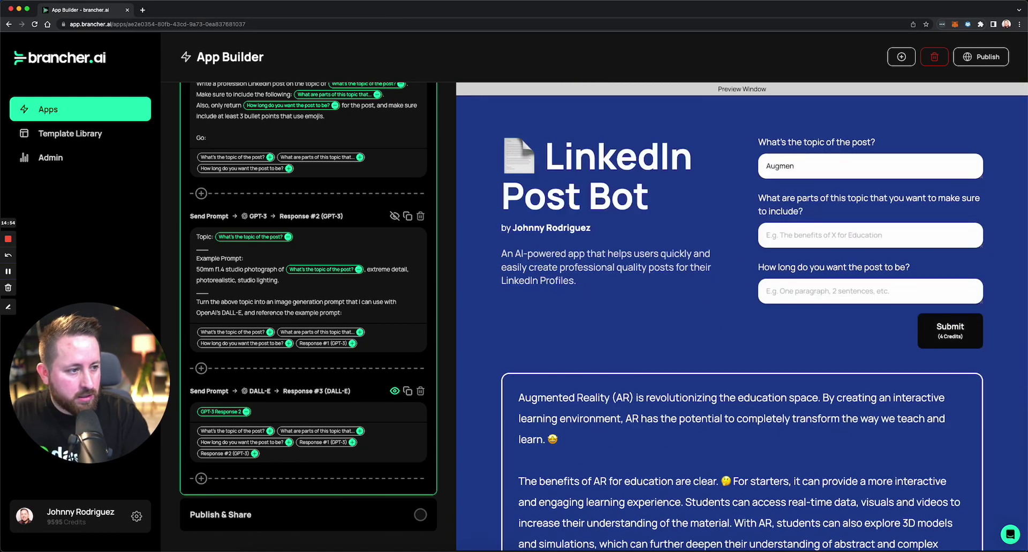
type("ted Realit")
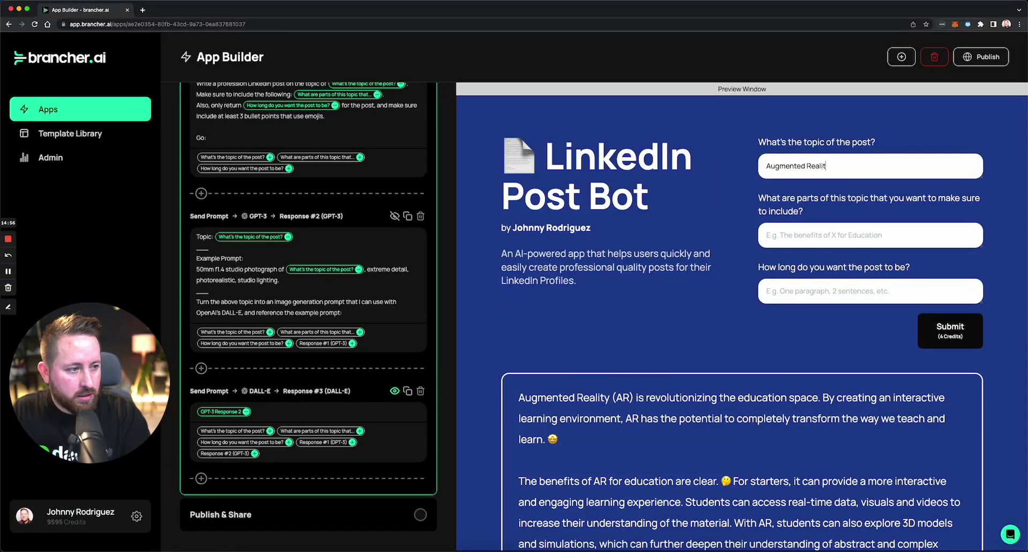
type("y for Ele")
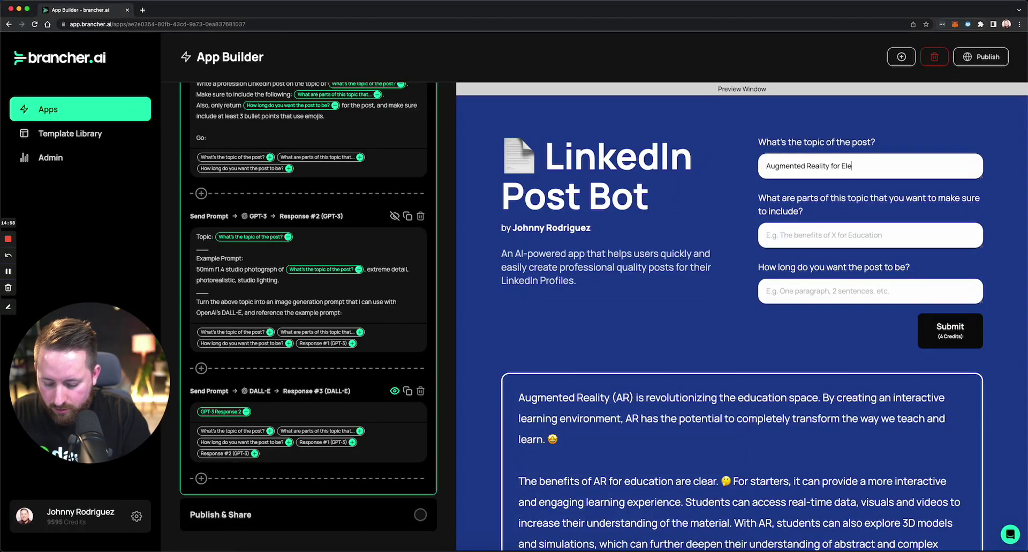
type("menta")
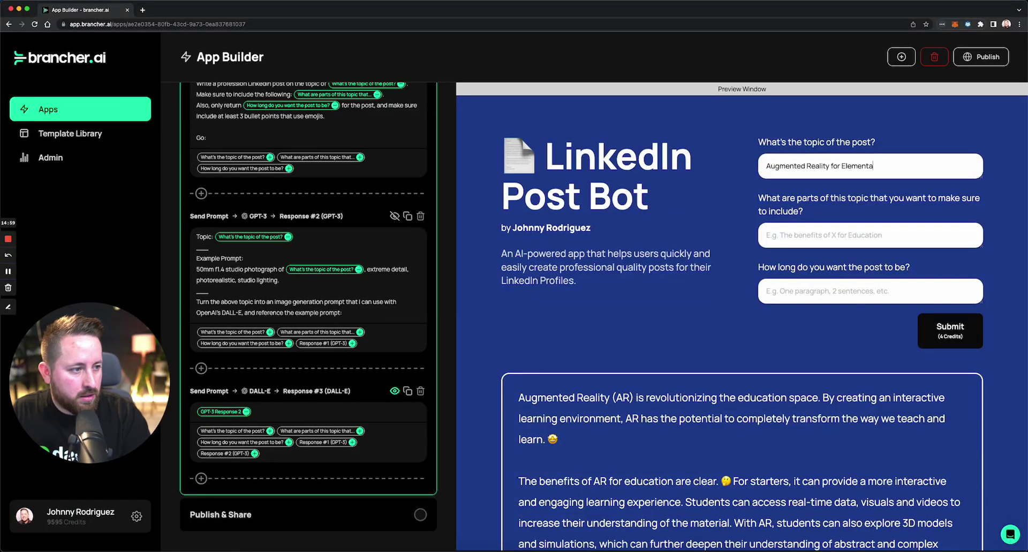
type("ry Schools")
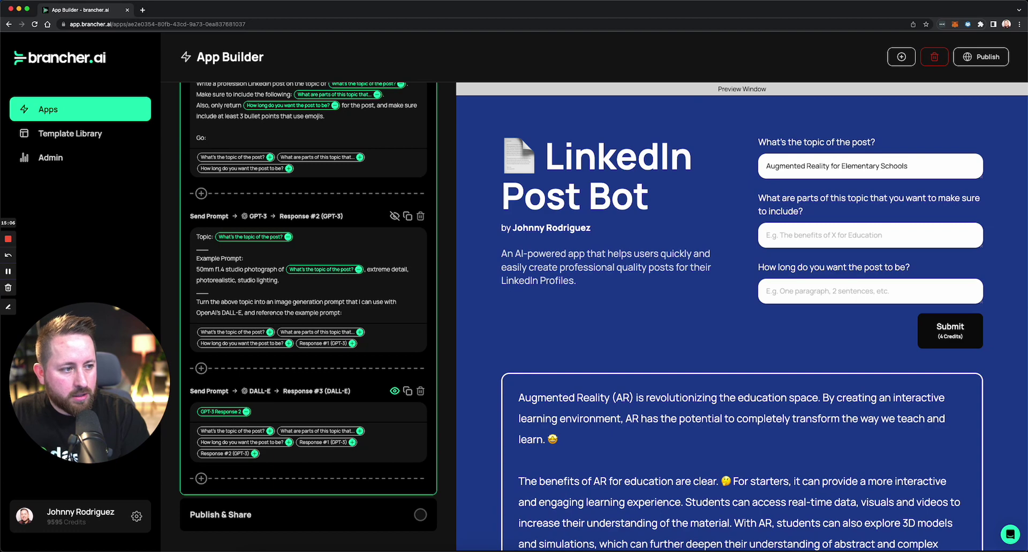
Fill in the parts to include as "How AR can be leveraged for basic education, science classes, and mathematics." in the preview form.
left_click(772, 234)
type("How")
type(" AR")
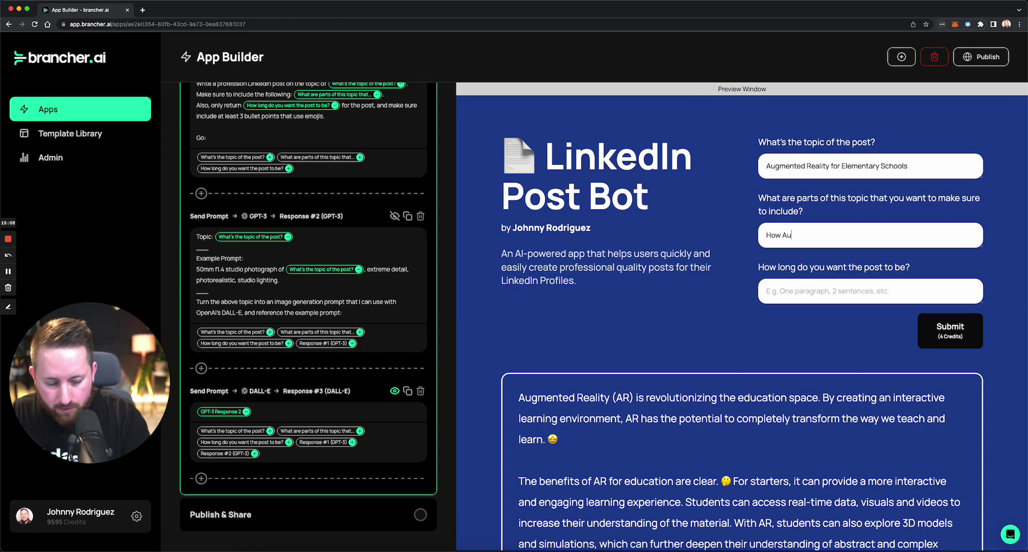
type(" can be le")
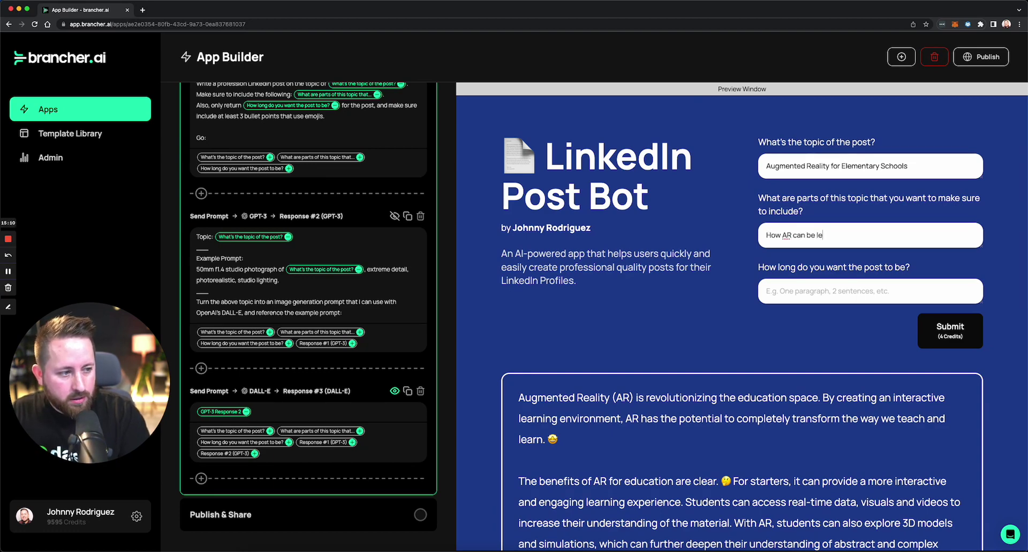
type("verages f for basic e")
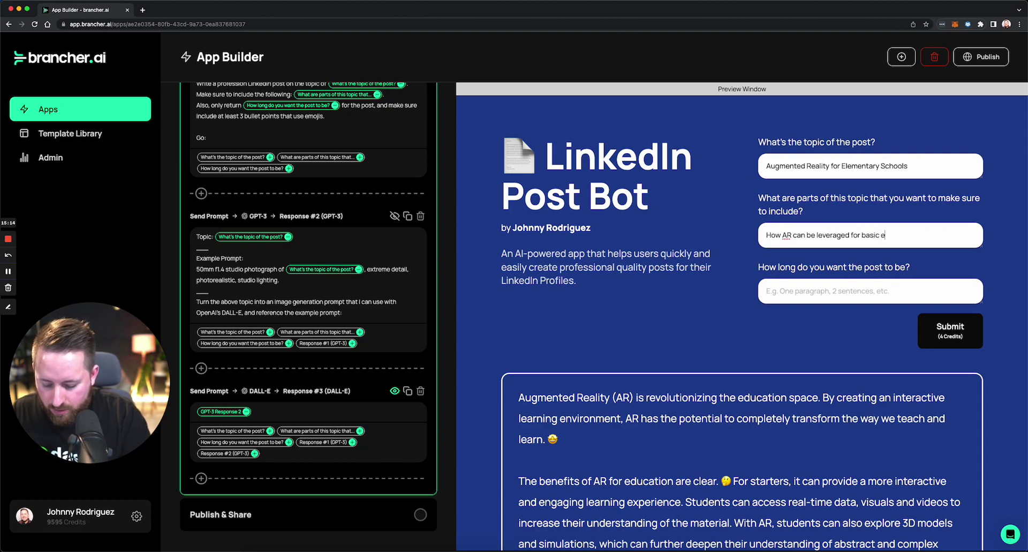
type("ducation")
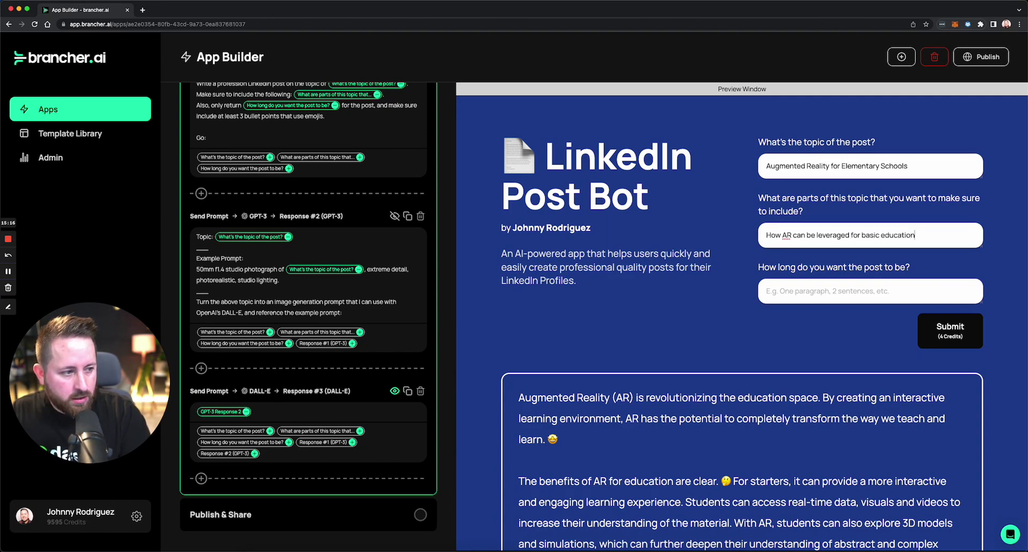
type(", scie")
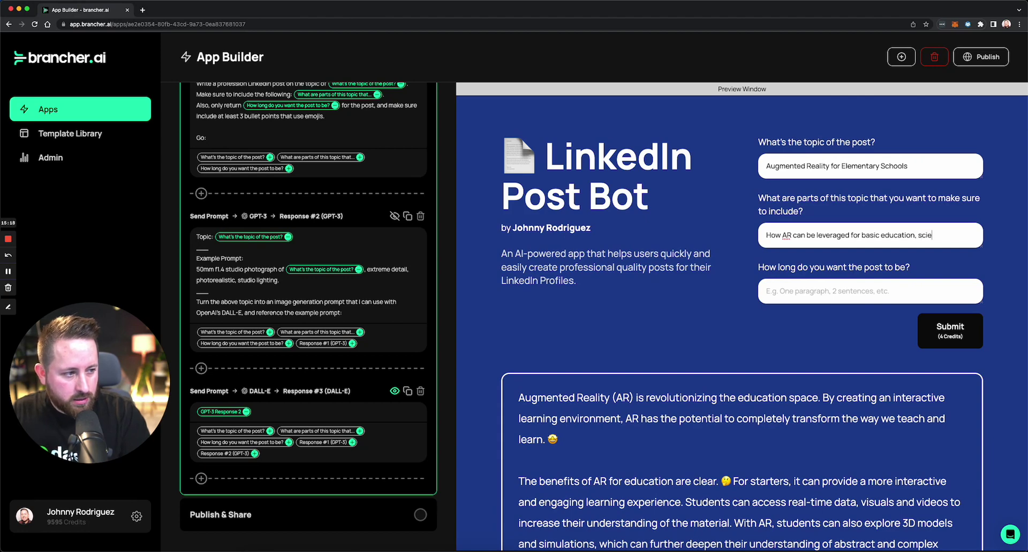
type("ncesclass")
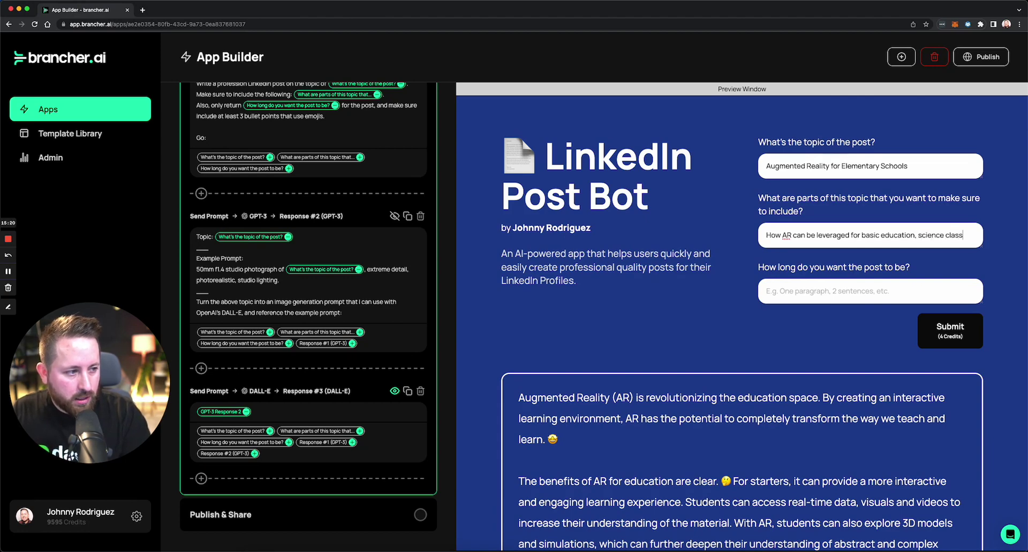
type("es, and ma")
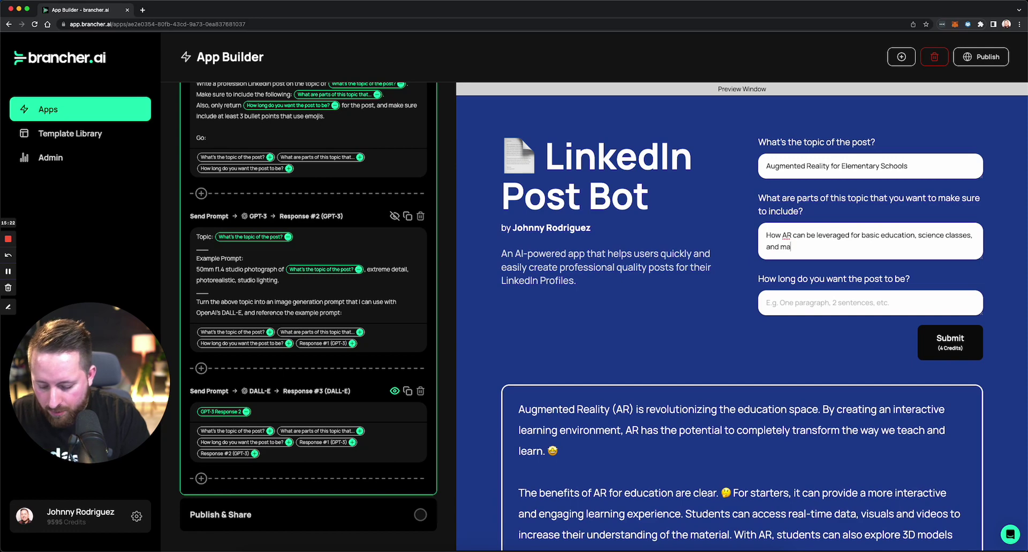
type("thematics")
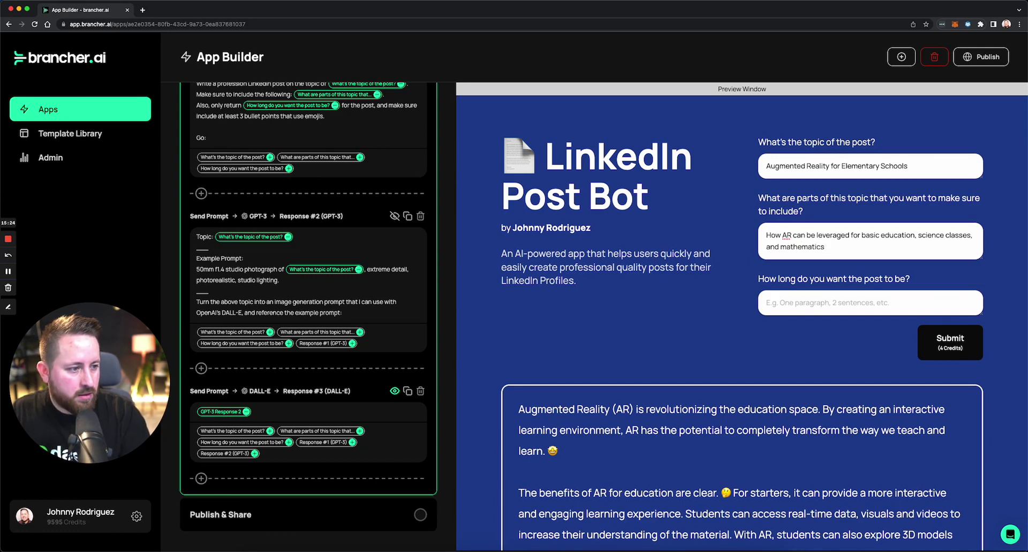
Set the post length to "3 paragraphs long." and submit the preview form.
type("3")
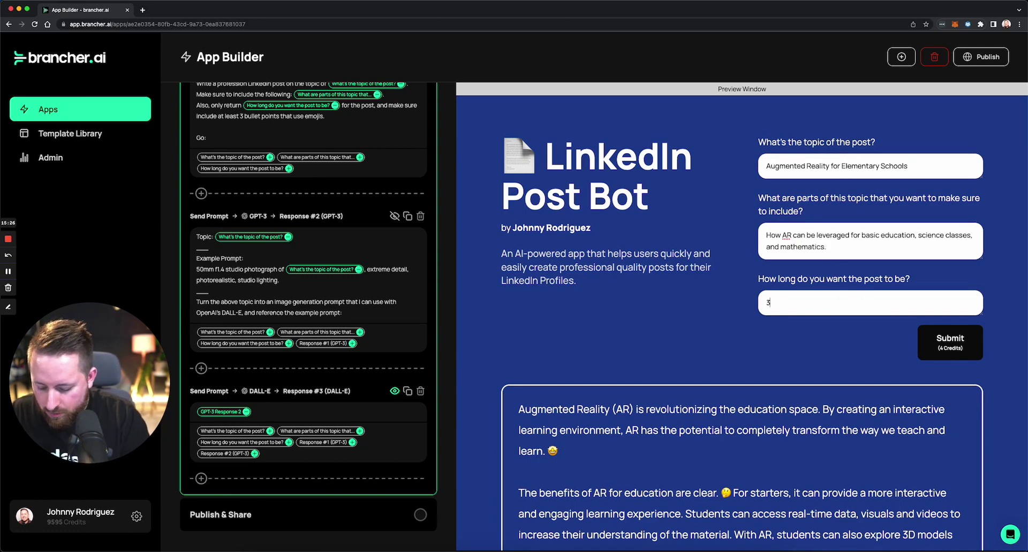
type(" par")
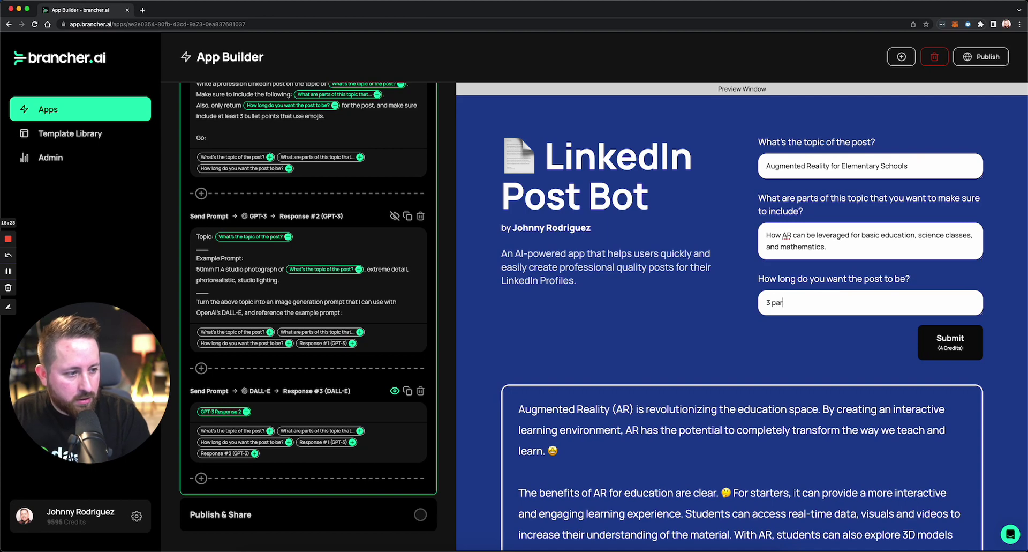
type("agraphs lon")
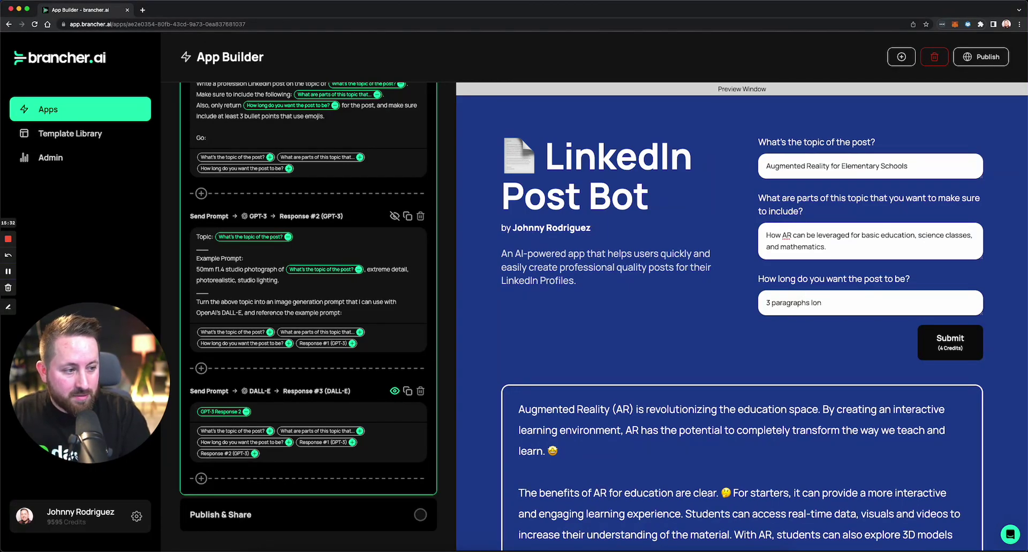
type("dg.")
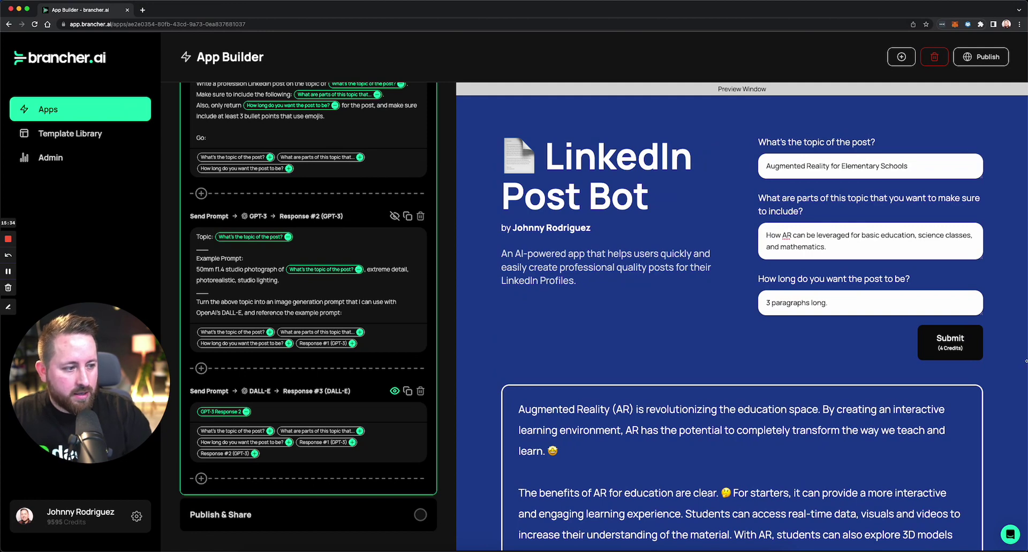
left_click(962, 349)
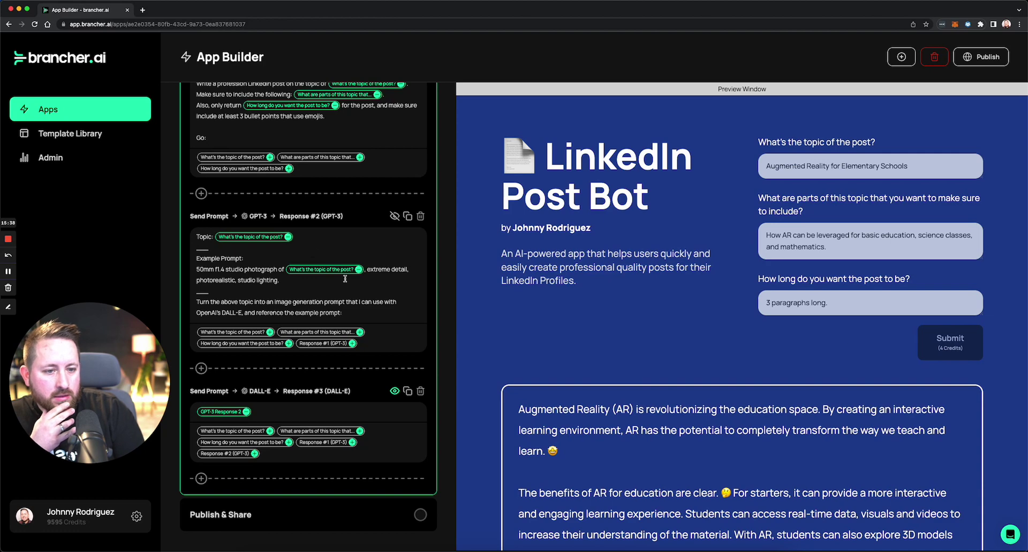
Review the prompt flow and examine the generated post text, image prompt and DALL-E picture in the preview.
scroll(345, 278, "up", 1)
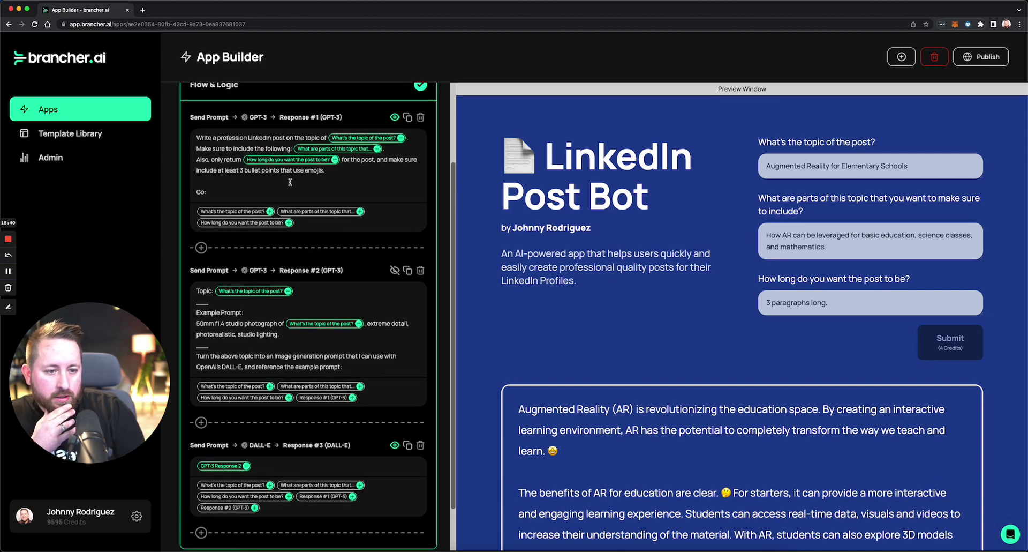
scroll(290, 182, "down", 1)
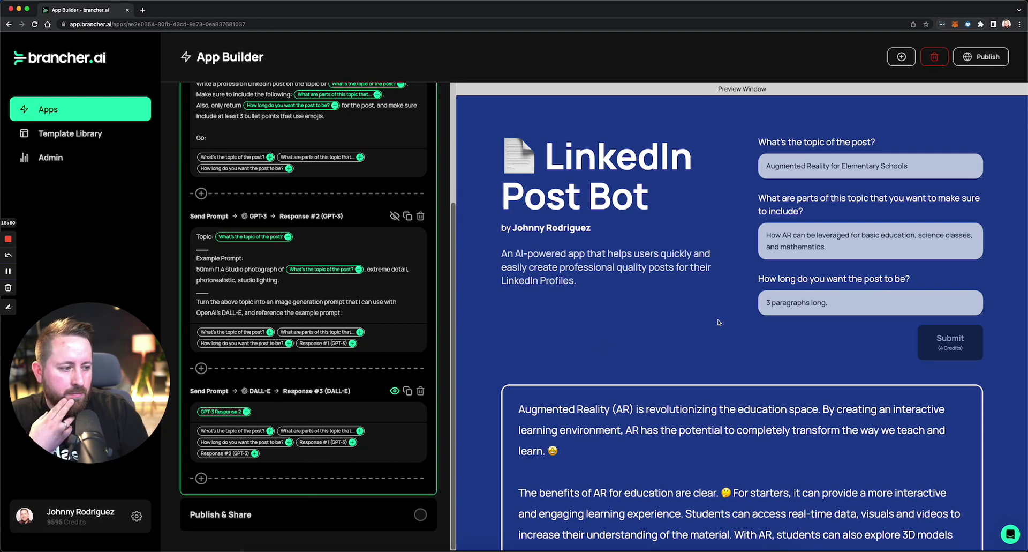
scroll(718, 321, "down", 5)
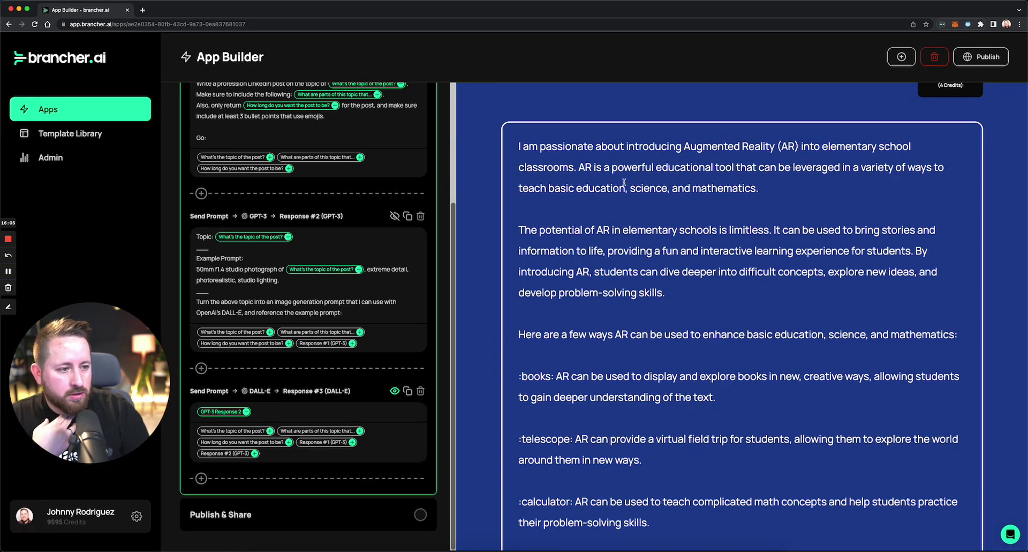
scroll(624, 223, "down", 5)
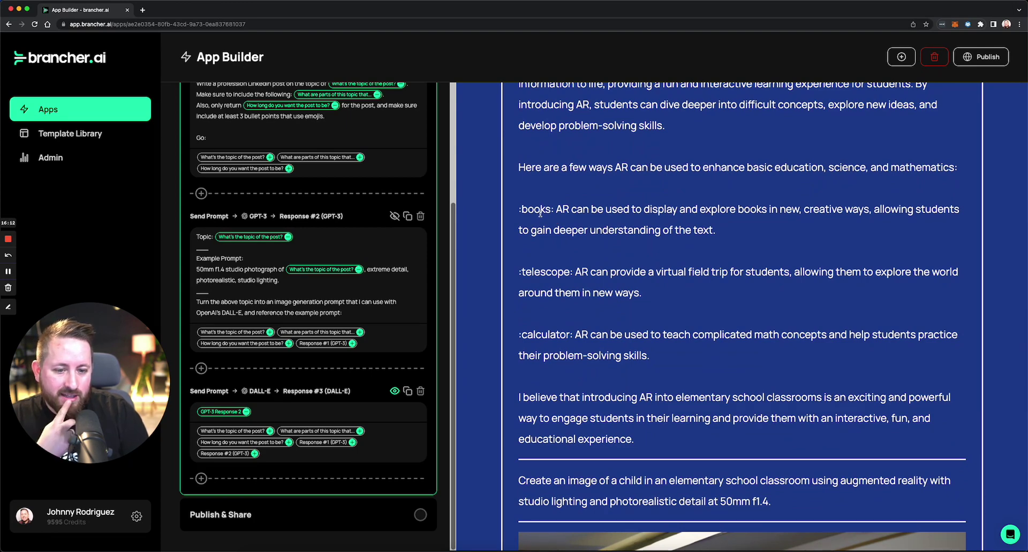
scroll(743, 271, "down", 10)
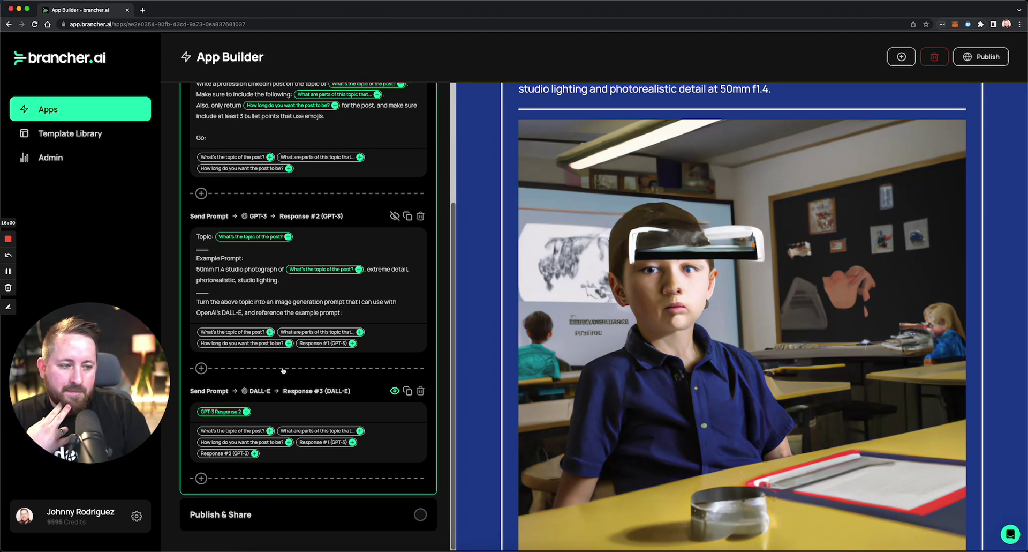
scroll(718, 297, "up", 15)
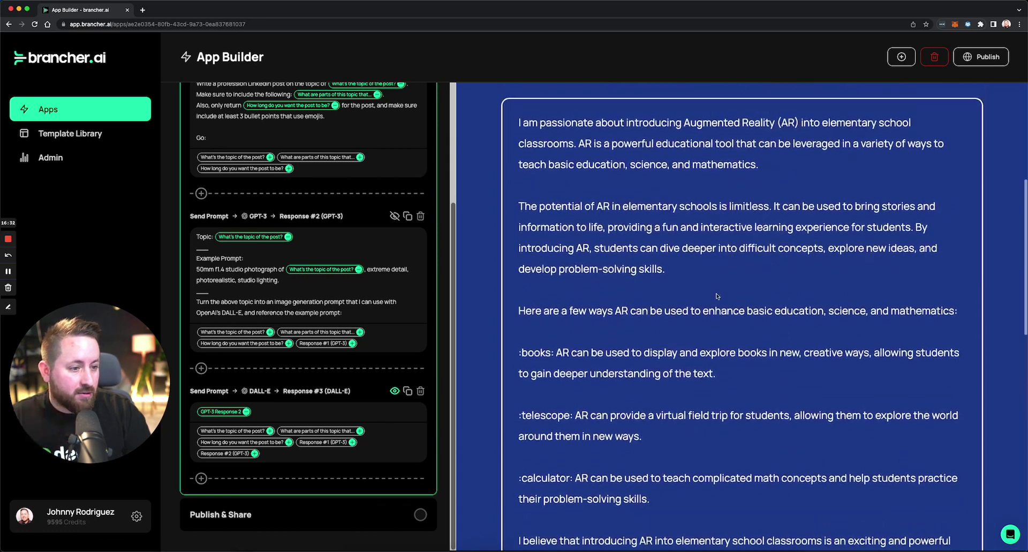
scroll(718, 297, "down", 10)
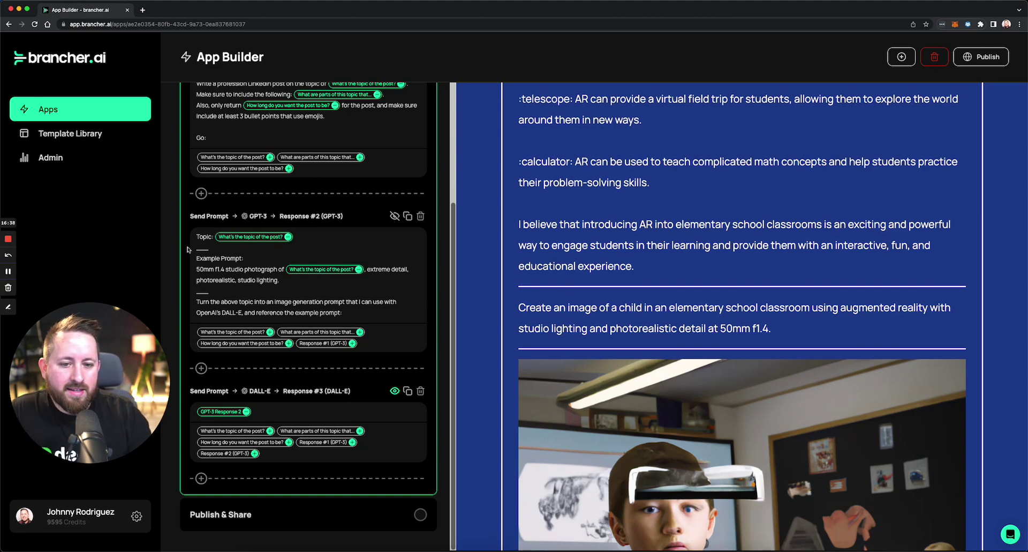
Make the Response #2 (GPT-3) output visible and compare the generated image prompt with the resulting picture.
left_click(395, 216)
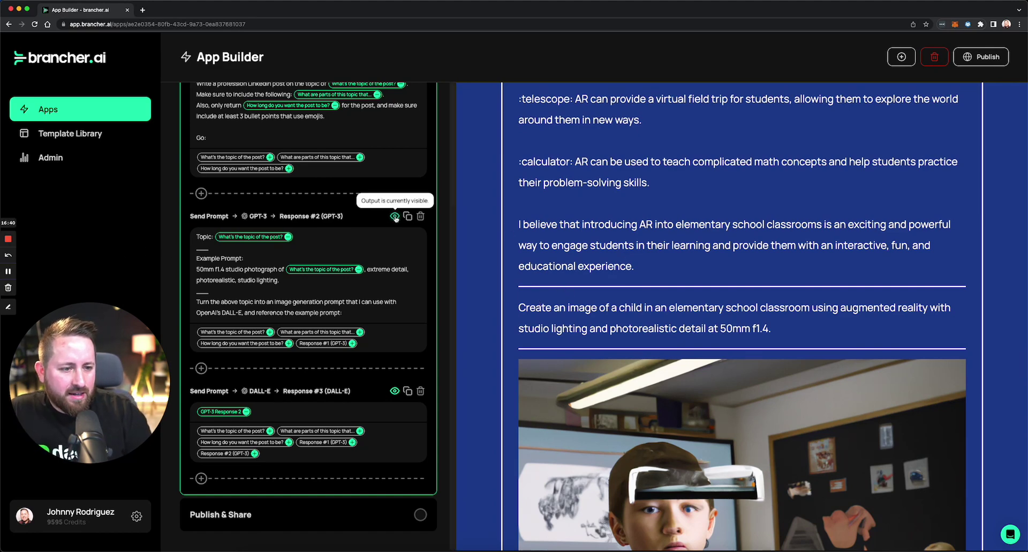
double_click(556, 308)
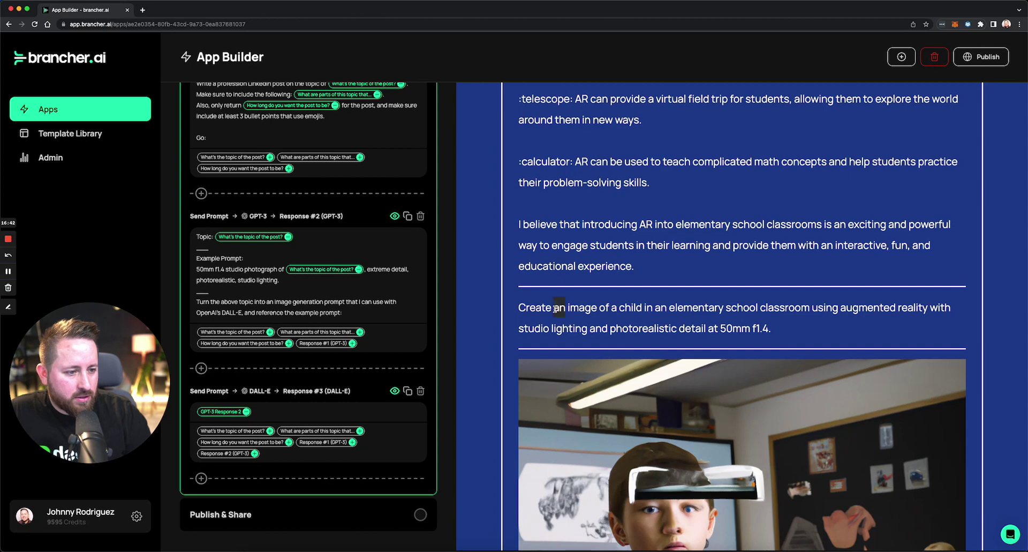
left_click(556, 308)
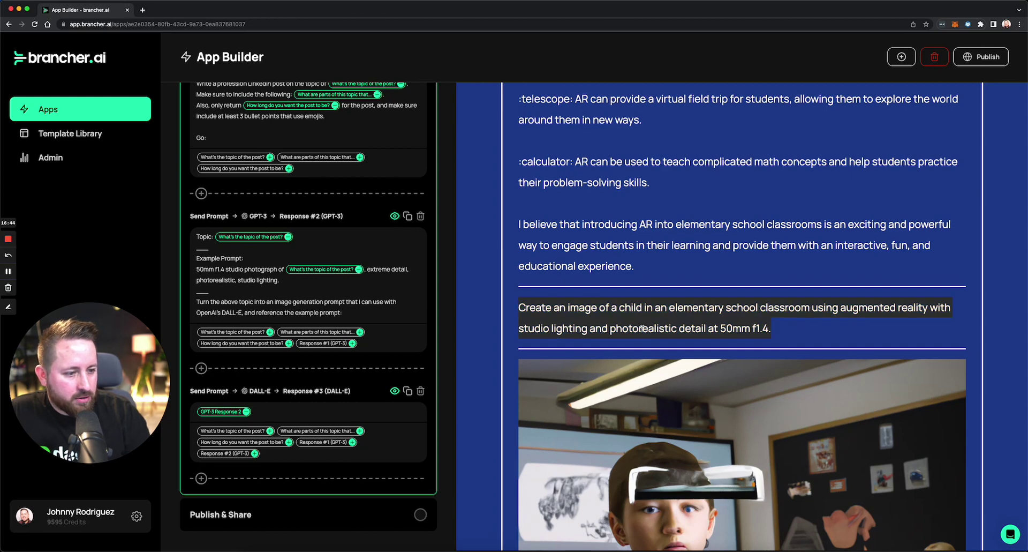
left_click(690, 340)
scroll(690, 340, "down", 1)
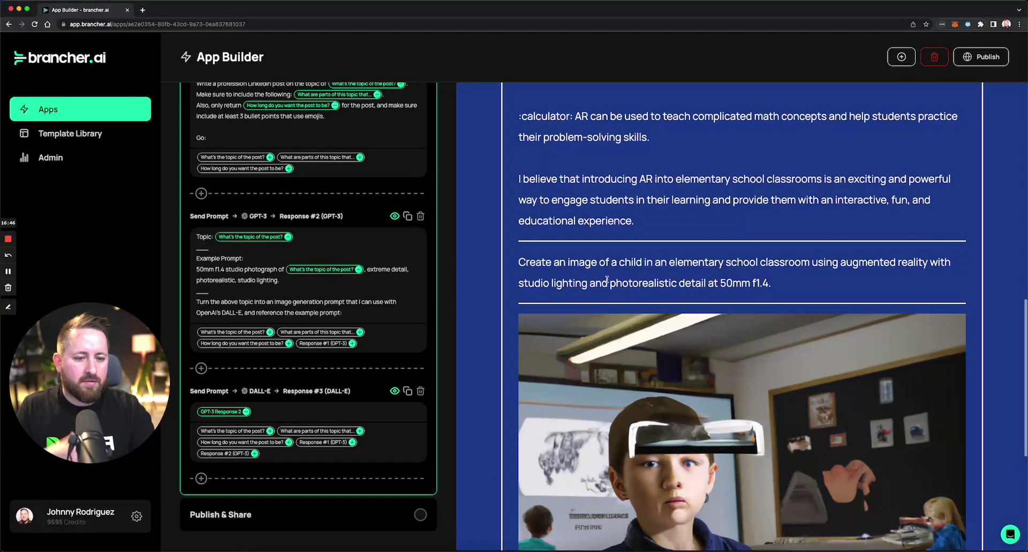
scroll(600, 280, "down", 5)
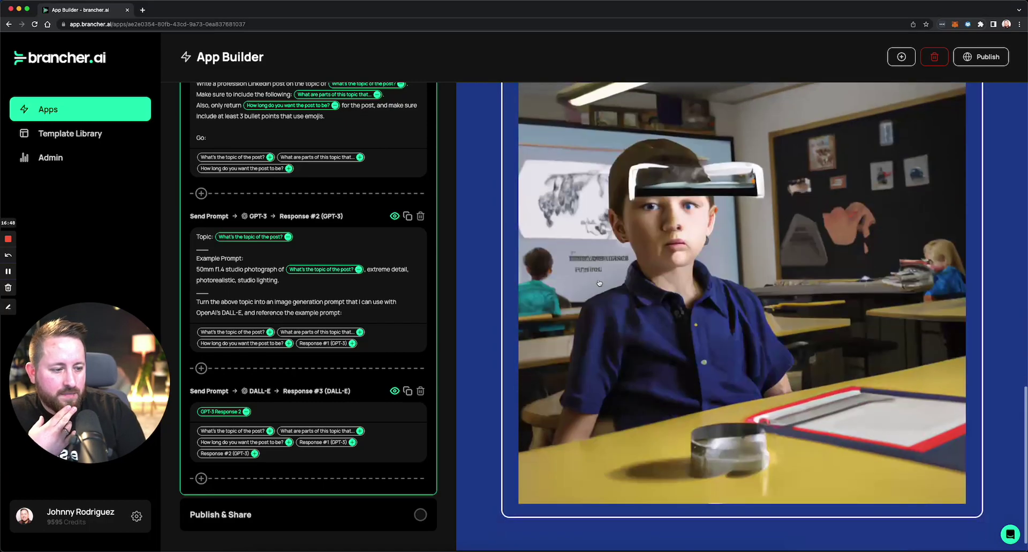
scroll(621, 319, "up", 10)
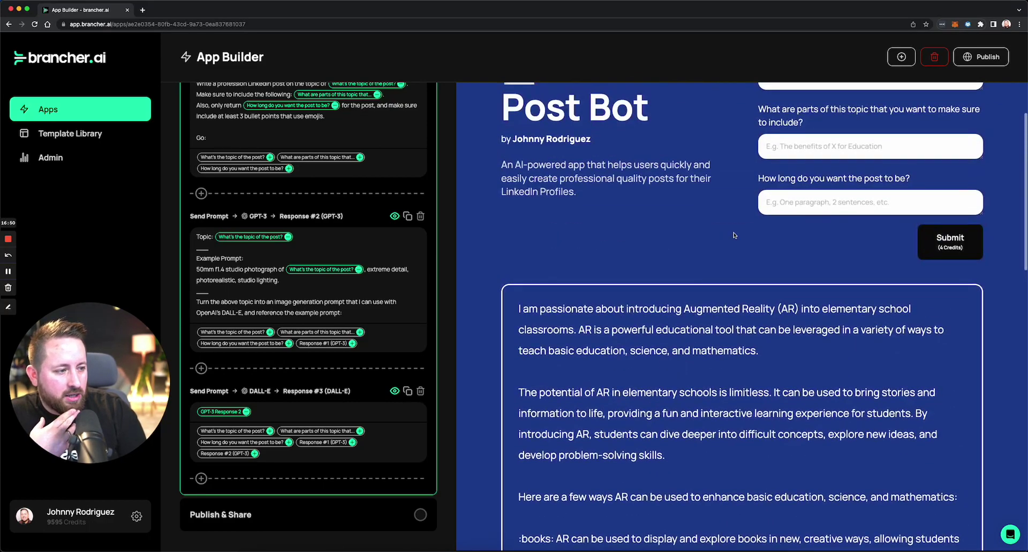
Publish the app, check its publishing and sharing details, and open the live LinkedIn Post Bot page.
left_click(981, 59)
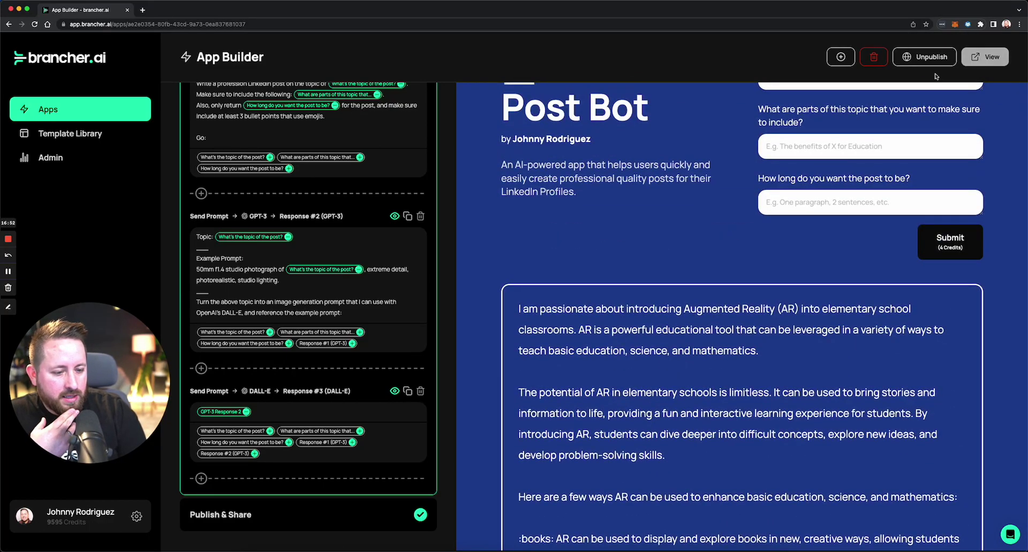
left_click(303, 513)
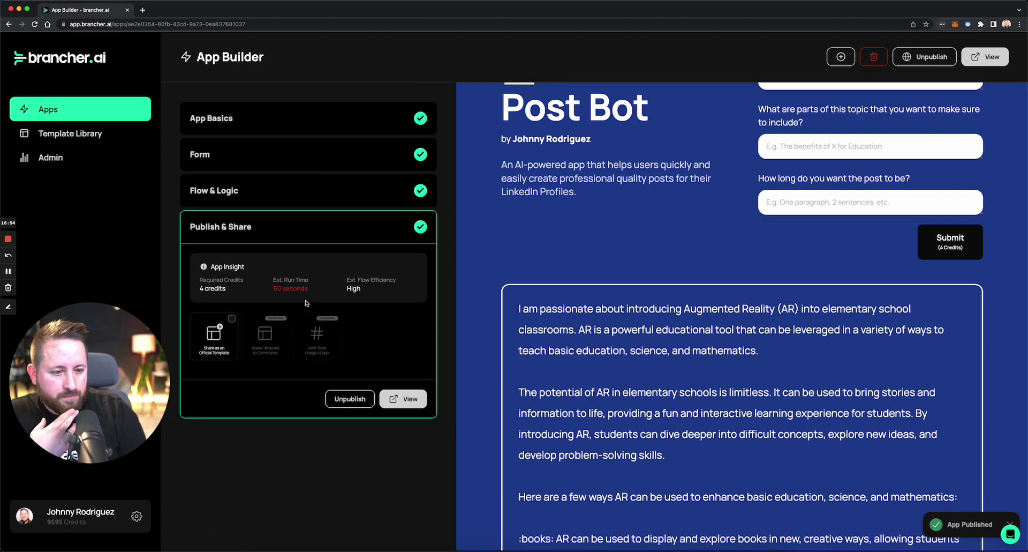
left_click(981, 60)
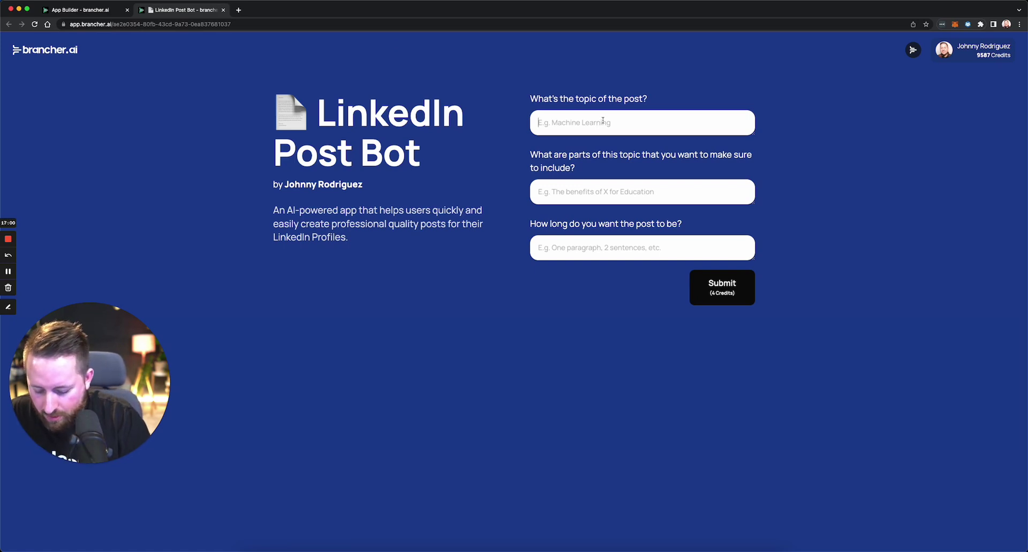
type("General")
key("super+a")
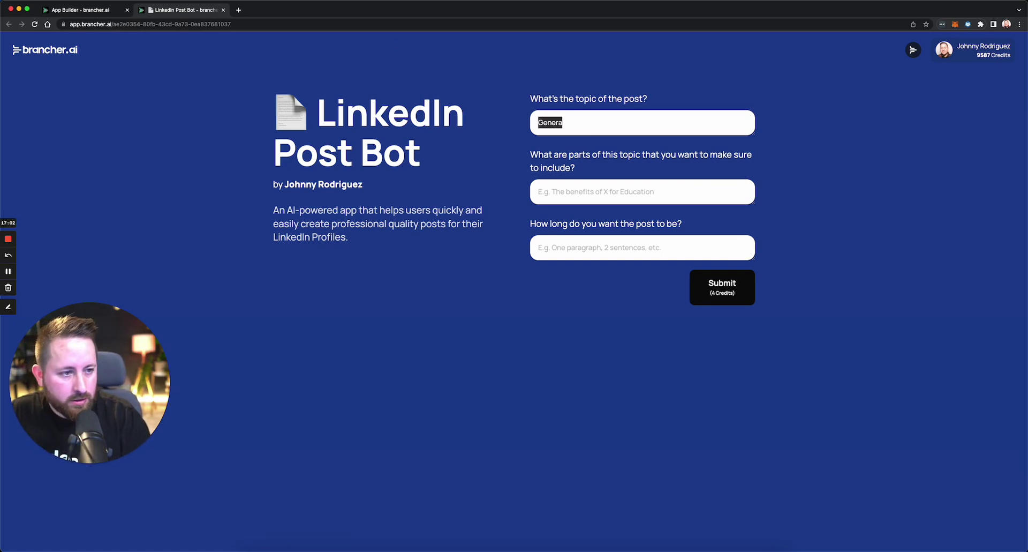
key("BackSpace")
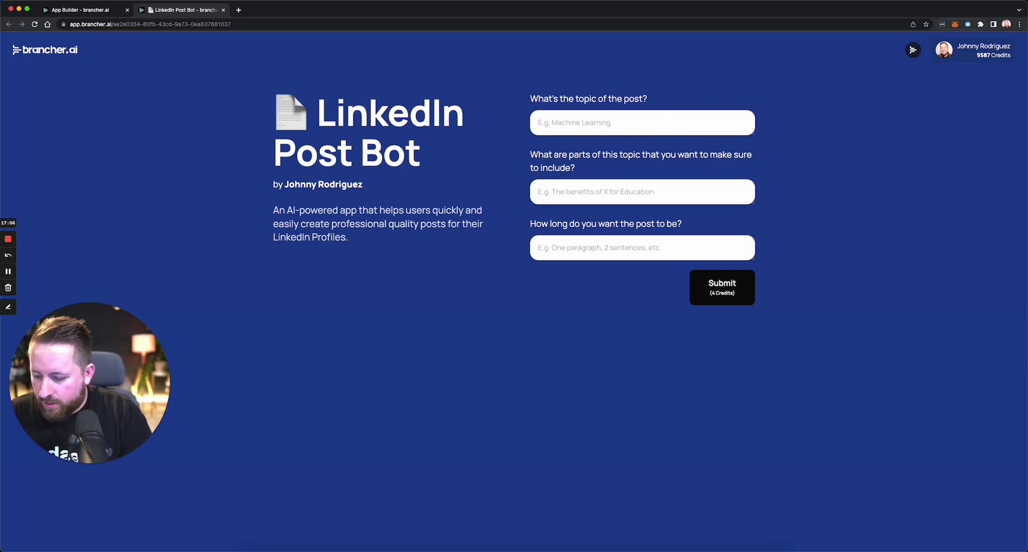
type("Music")
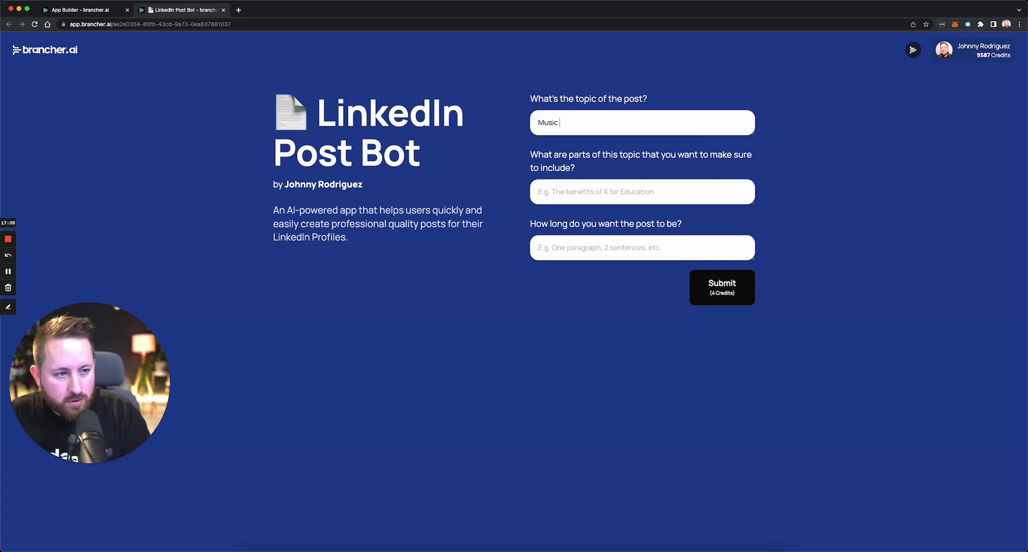
key("super+a")
key("BackSpace")
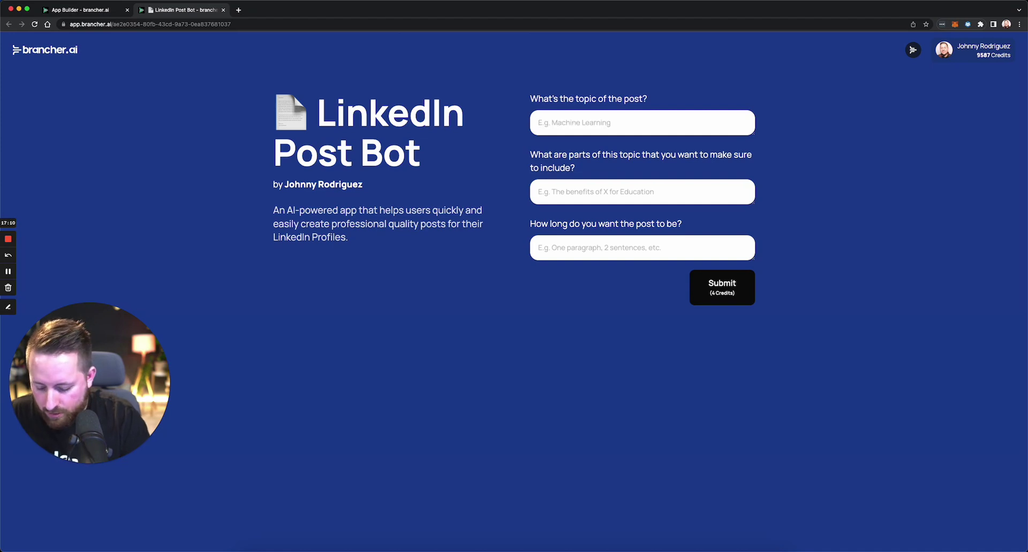
Enter "Virtual Reality for Professionals" as the topic of the post in the live LinkedIn Post Bot form.
type("Vir")
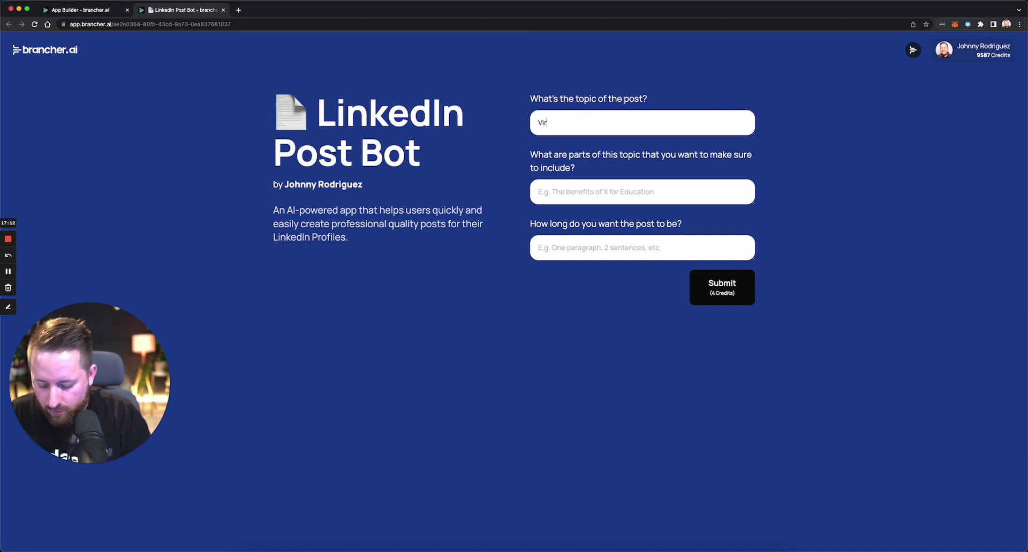
type("tual Rea")
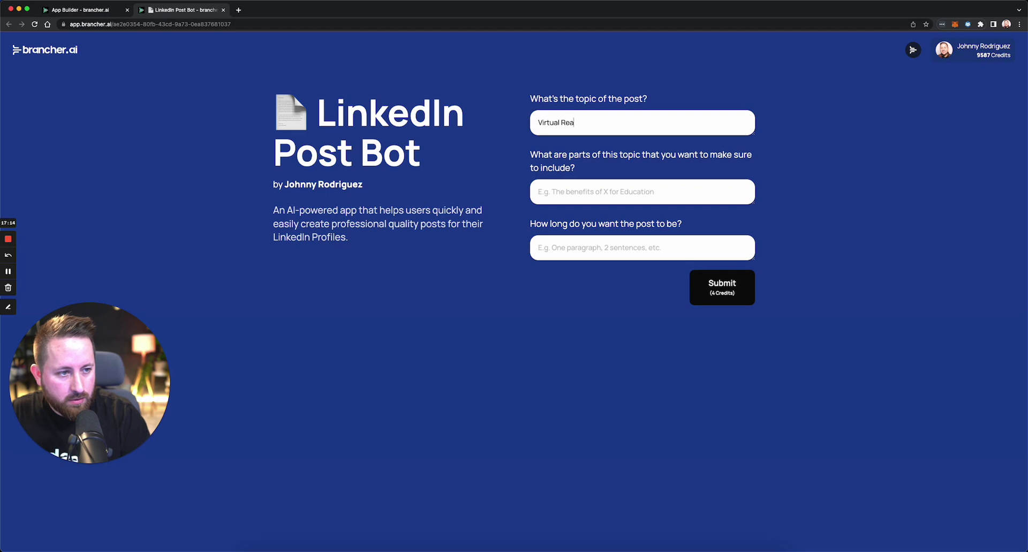
type("lity f")
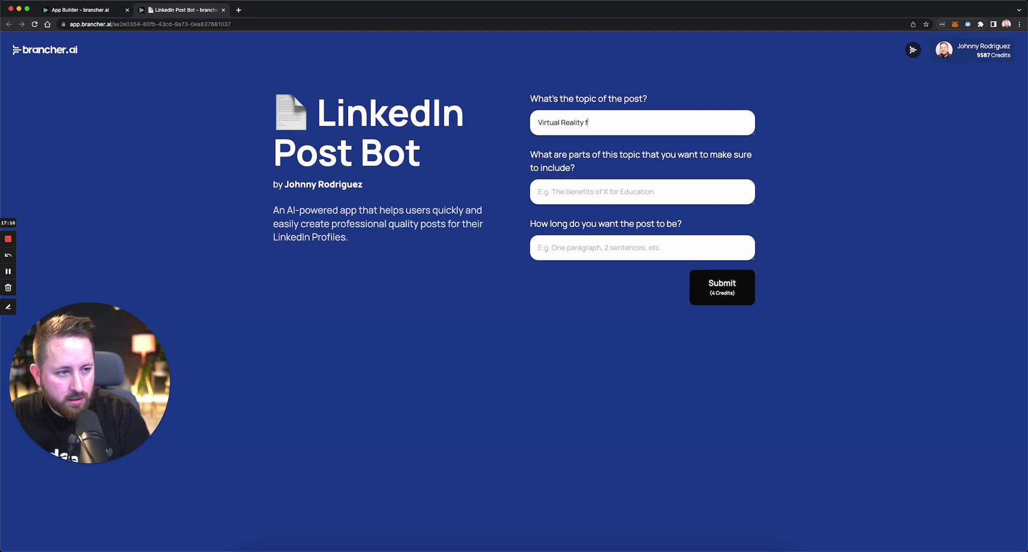
type("or Professionals")
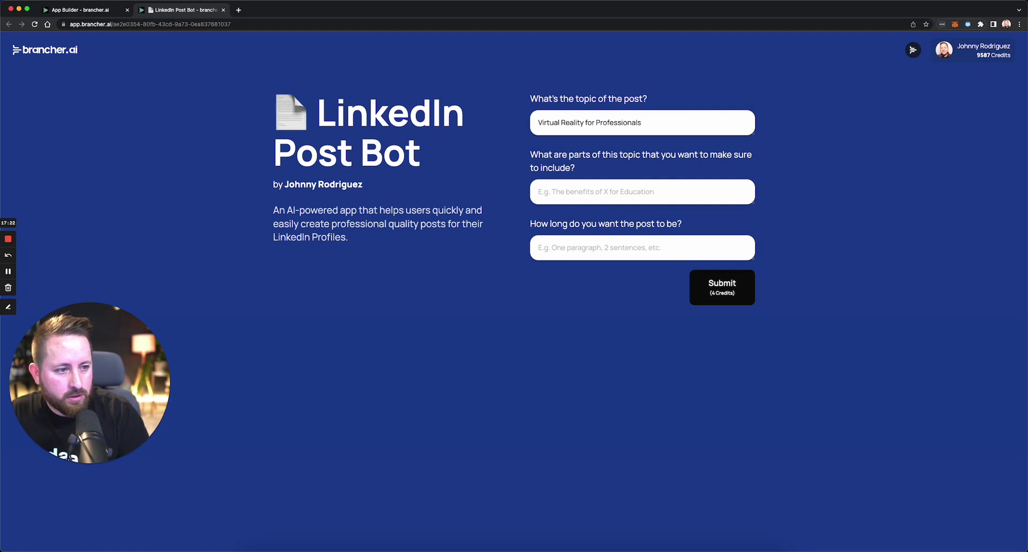
Enter "The benefits of VR for the business world." as the parts of the topic to include.
left_click(538, 191)
type("The bedi")
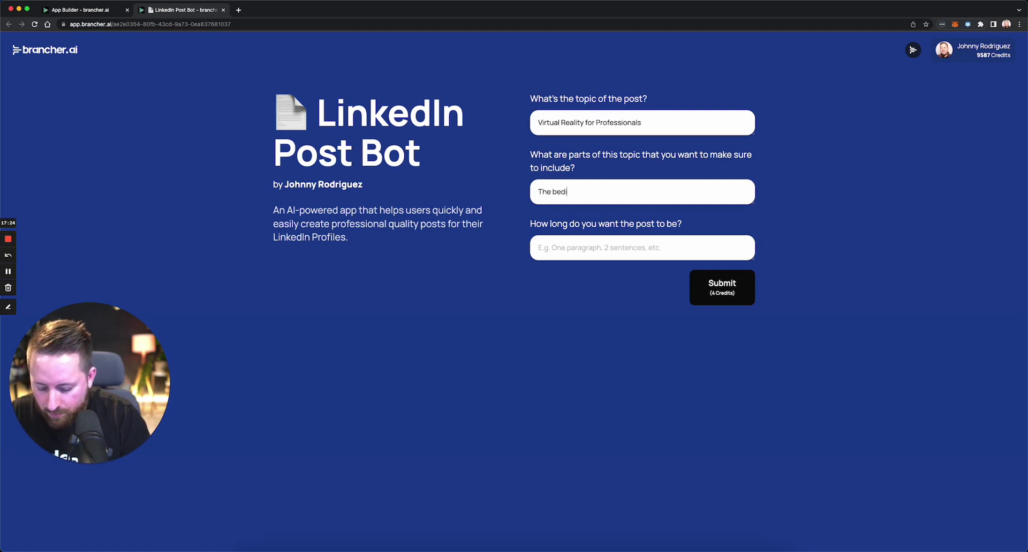
key("BackSpace")
key("BackSpace")
type("nefits")
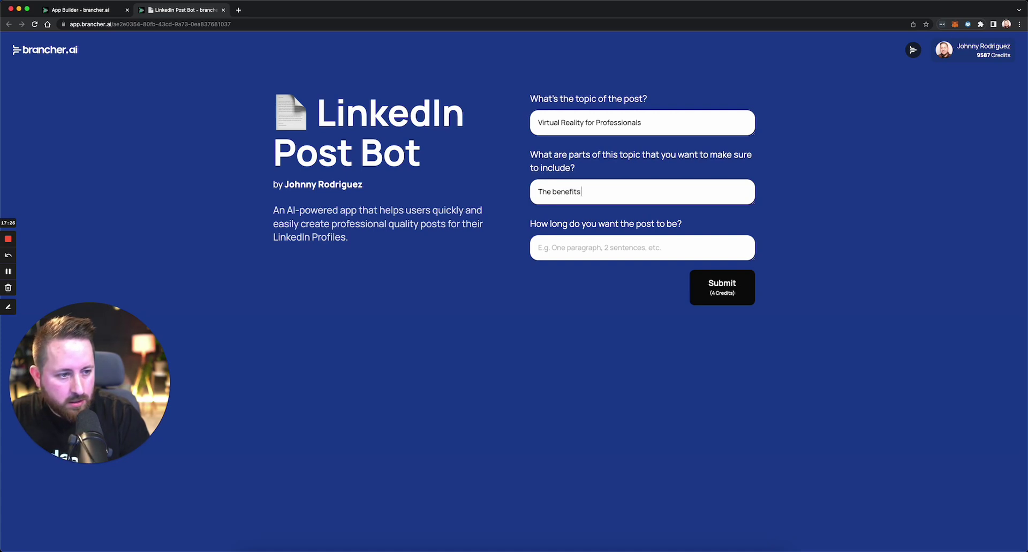
type(" of VR f")
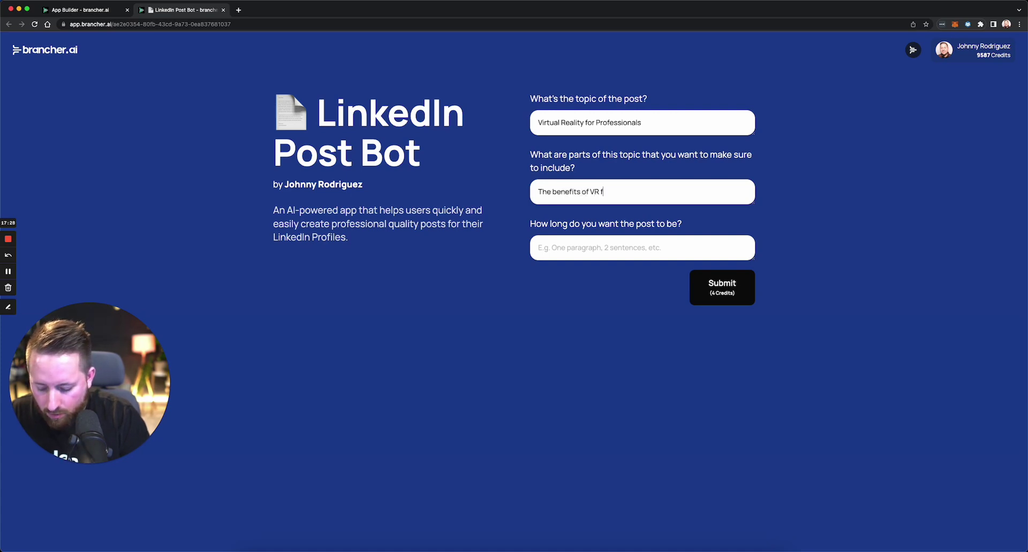
type("or the business wor")
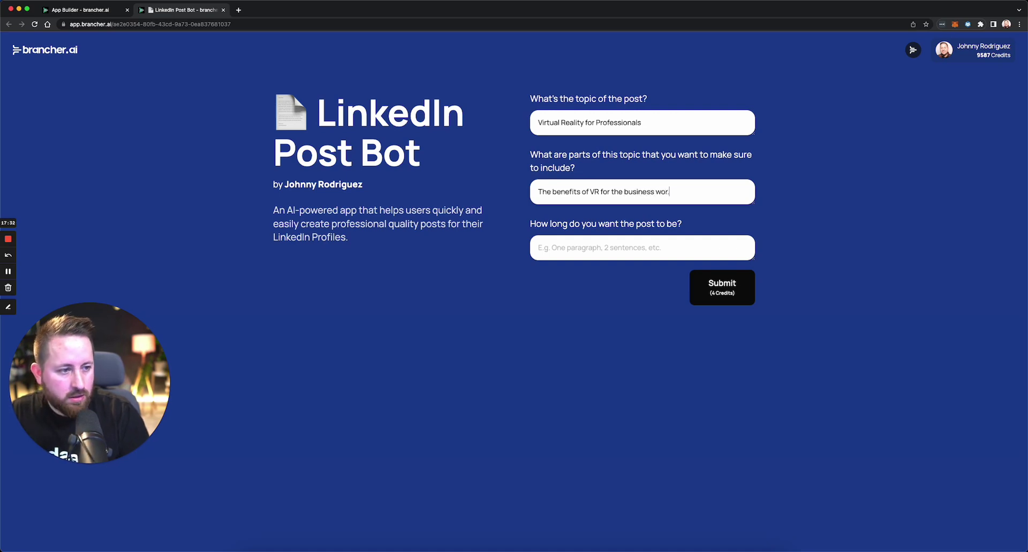
type("ld.")
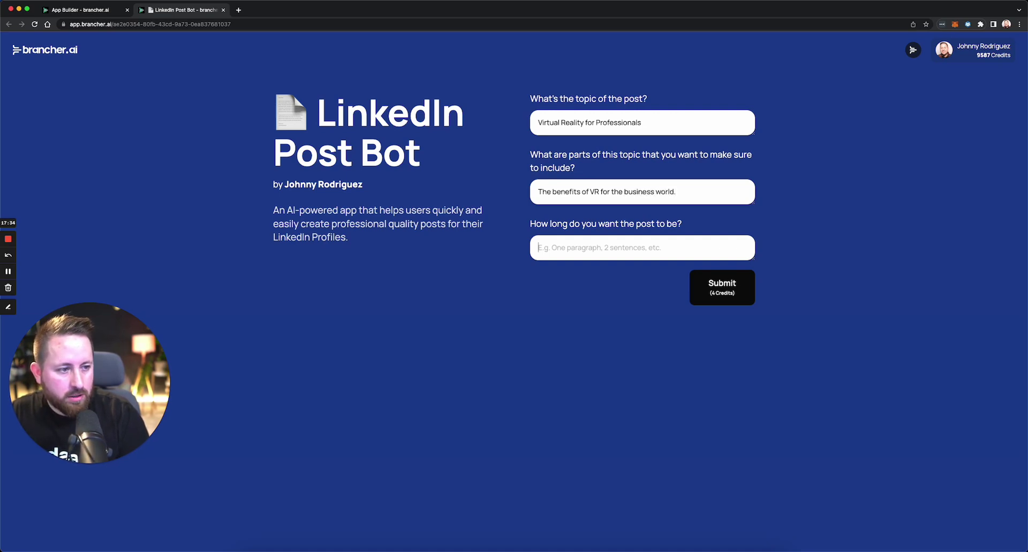
Set the post length to "2 paragraphs" and submit the live form.
key("Tab")
type("2 p")
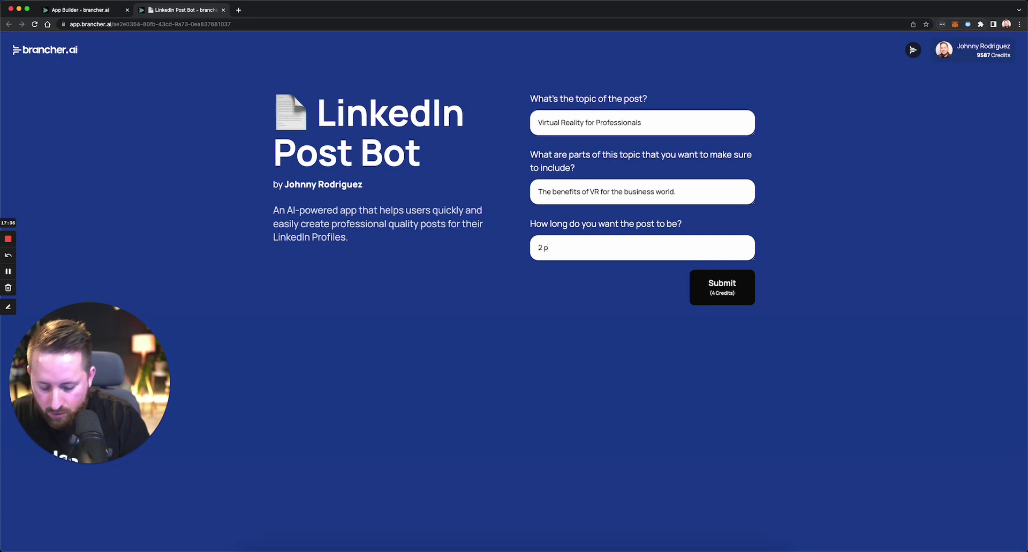
type("aragraphs")
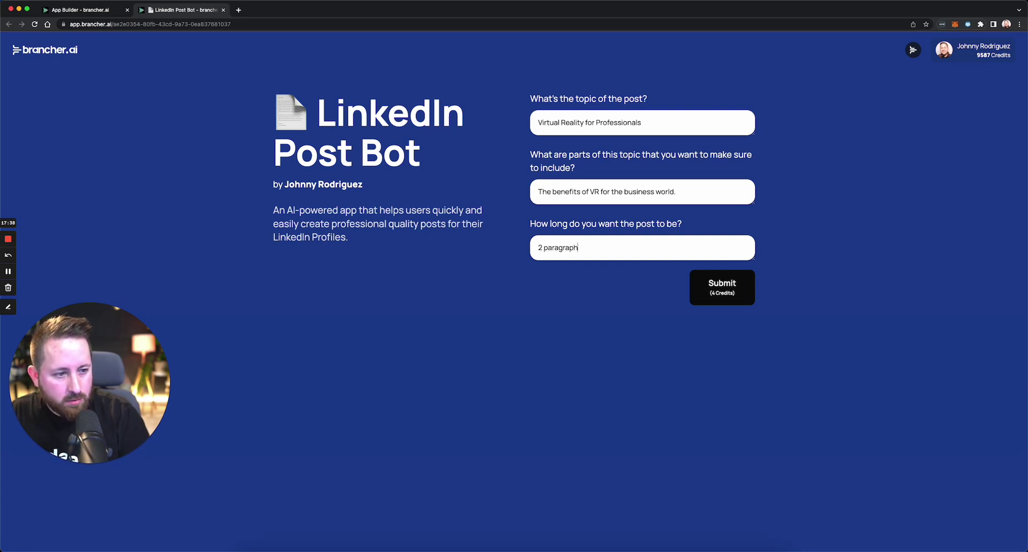
left_click(734, 290)
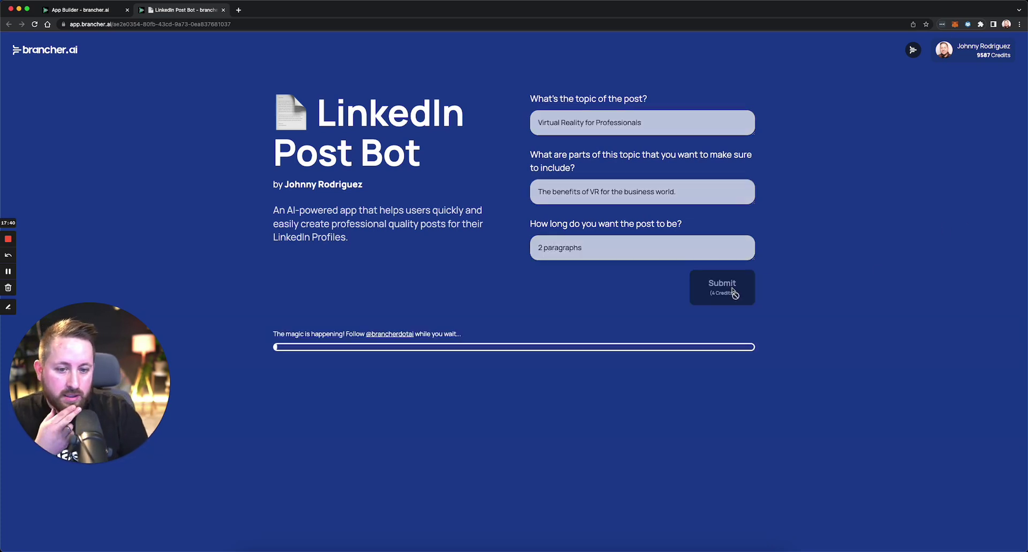
Review the Flow & Logic prompts in the App Builder while the live app generates, and return to the live page.
left_click(83, 9)
left_click(214, 189)
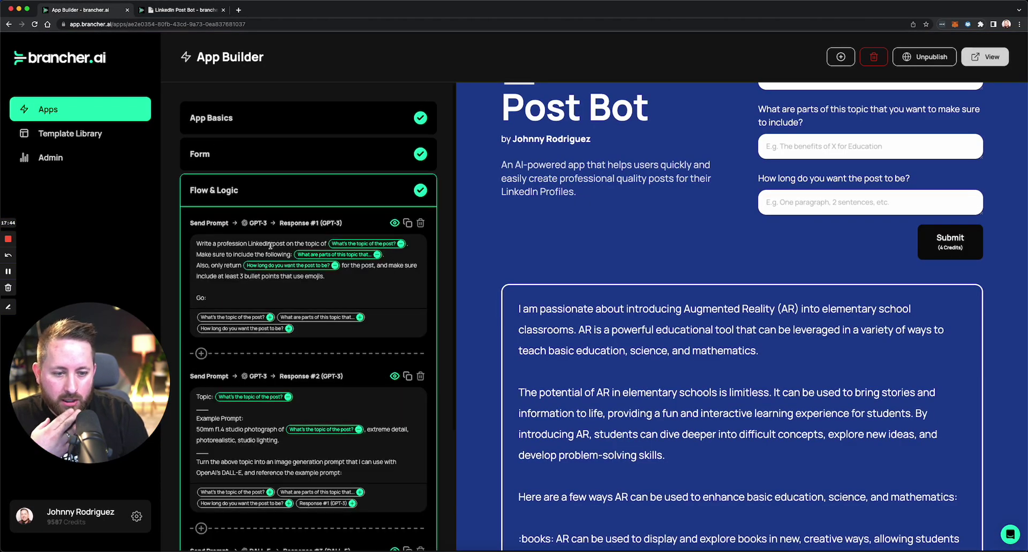
scroll(271, 246, "down", 5)
scroll(231, 194, "up", 2)
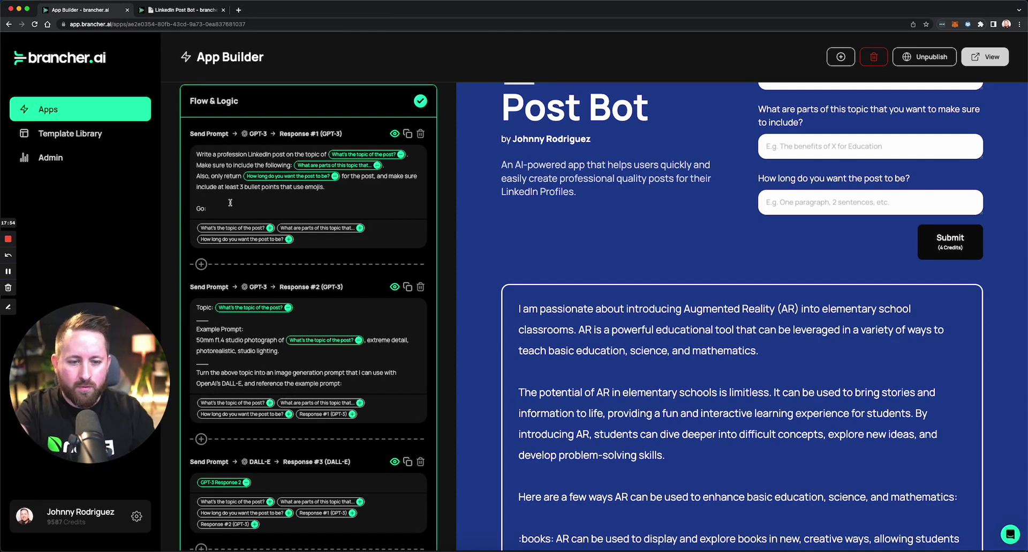
left_click(171, 7)
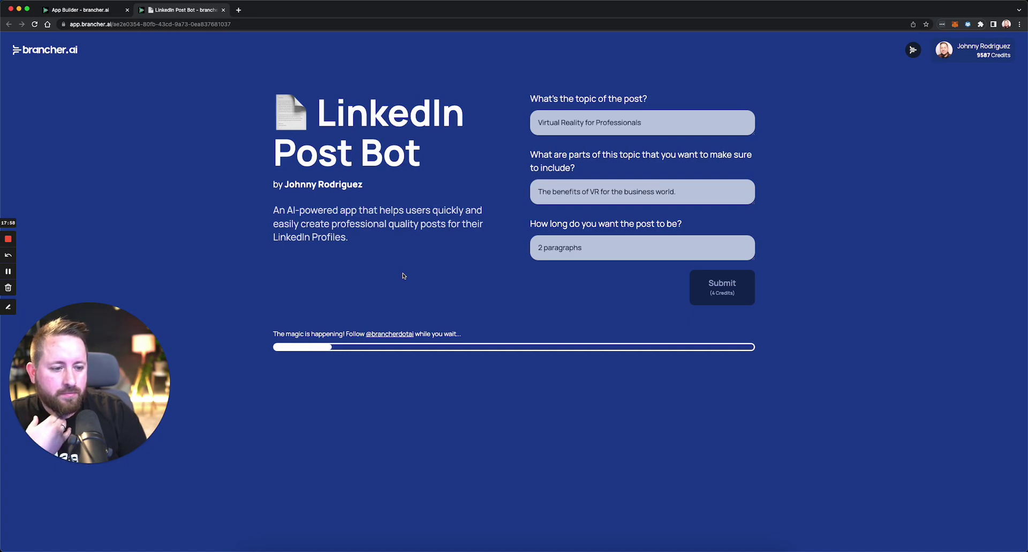
Examine the generated virtual reality post, its image prompt and the DALL-E picture on the live page.
scroll(404, 276, "down", 4)
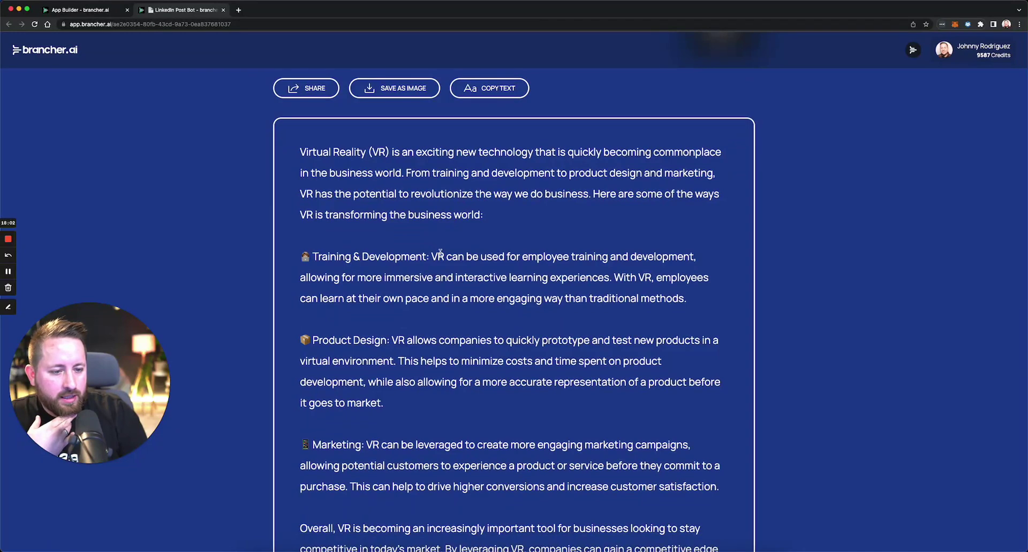
scroll(439, 254, "down", 3)
scroll(410, 280, "down", 2)
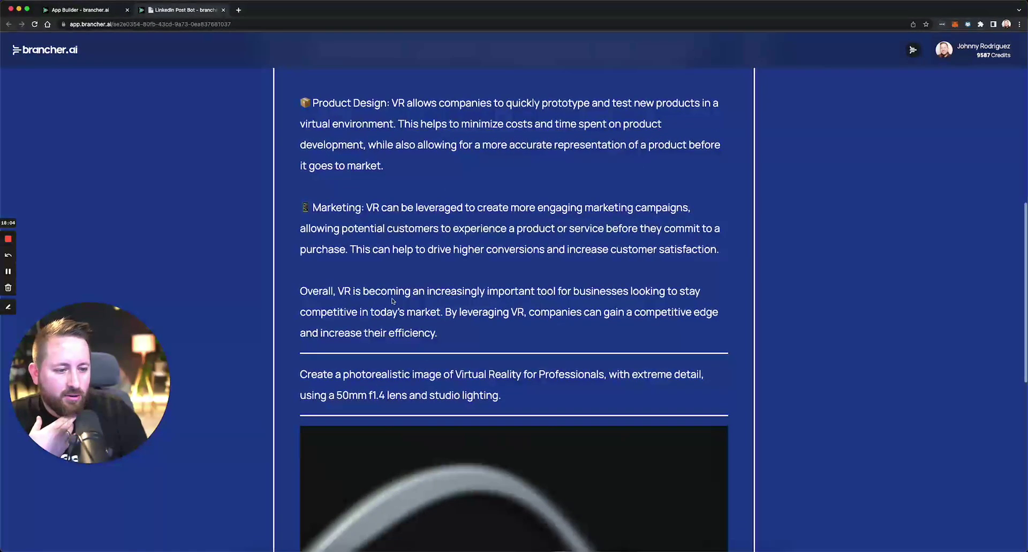
scroll(428, 284, "up", 4)
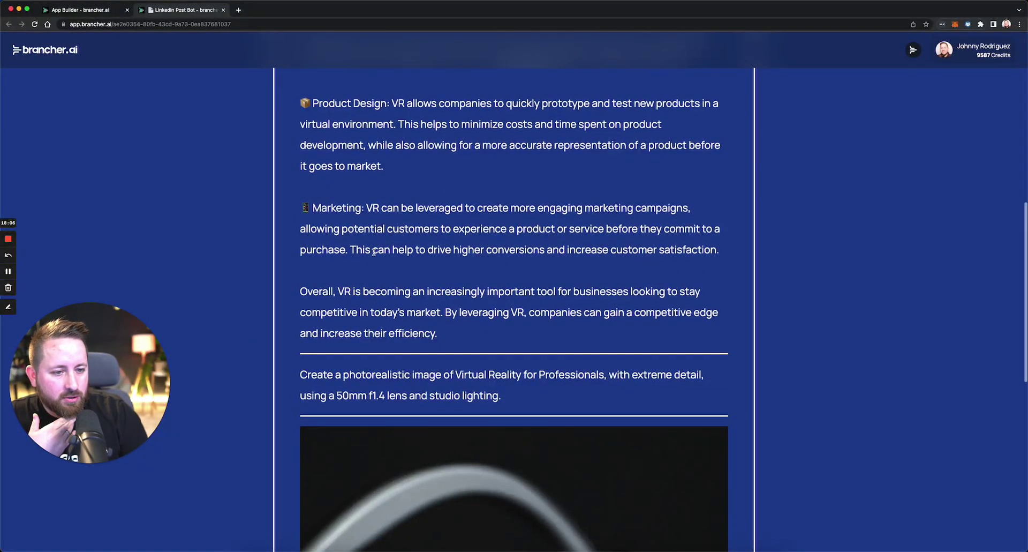
scroll(373, 251, "down", 7)
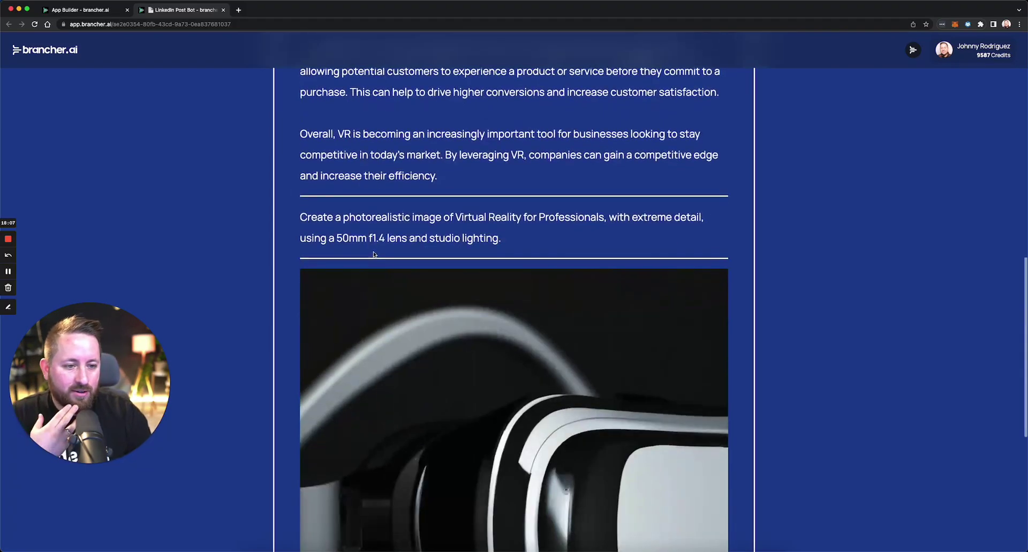
triple_click(310, 217)
scroll(367, 218, "down", 5)
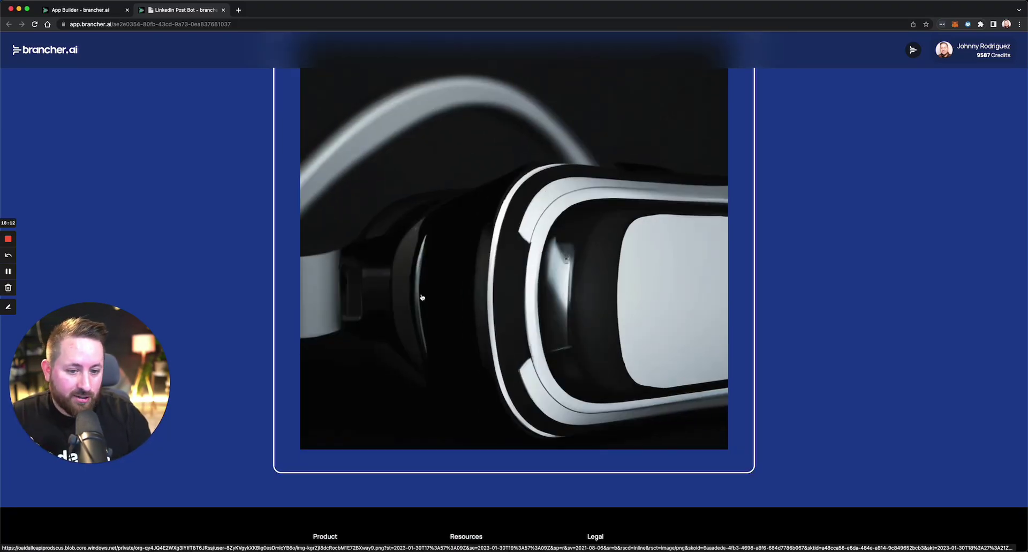
scroll(422, 296, "up", 5)
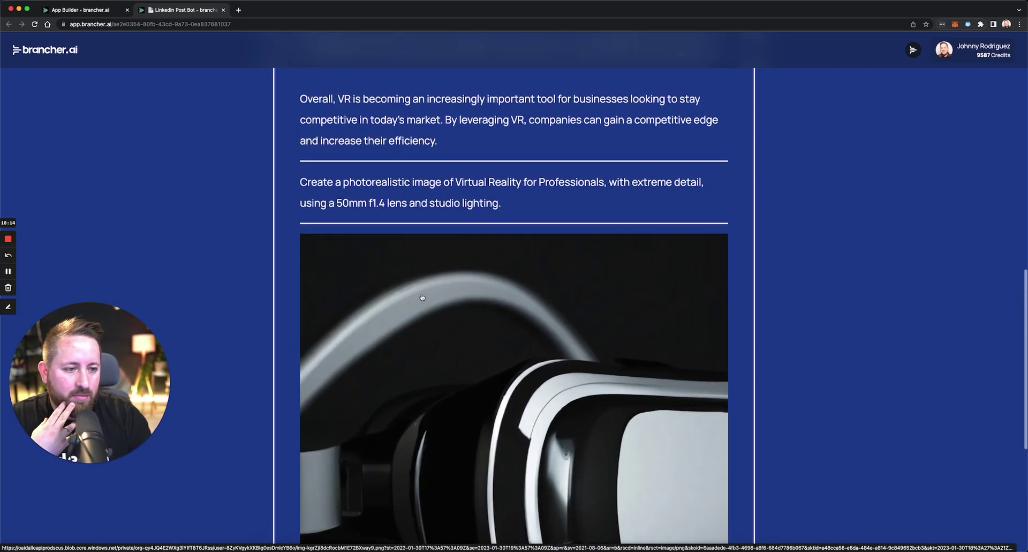
triple_click(345, 246)
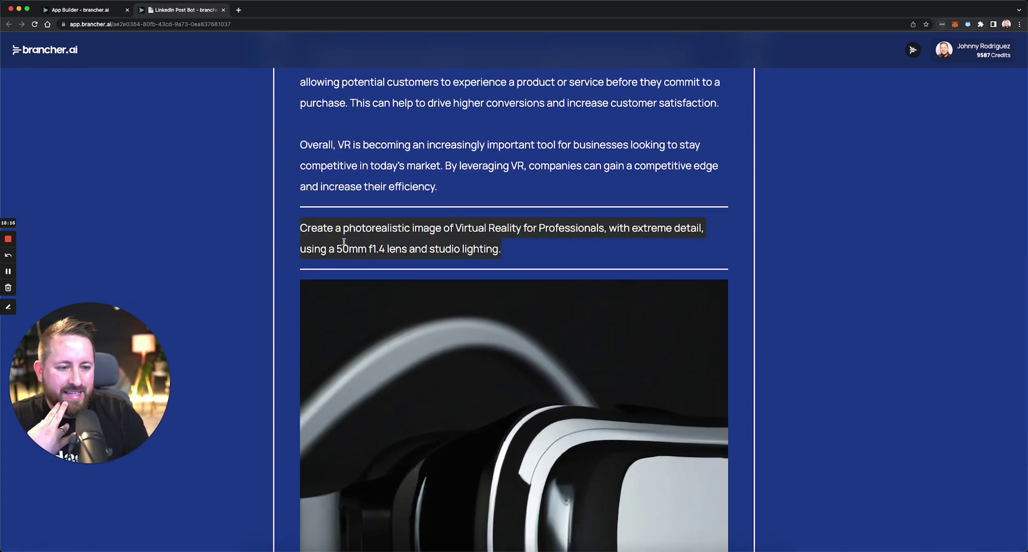
triple_click(344, 241)
left_click(344, 241)
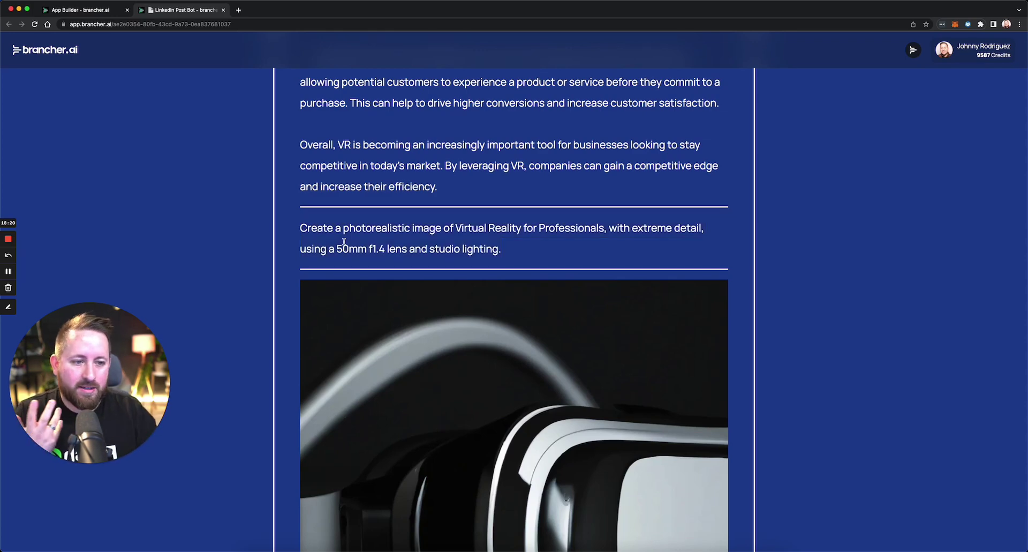
Save the generated result as an image and copy its text to the clipboard.
scroll(345, 243, "up", 15)
scroll(338, 290, "down", 3)
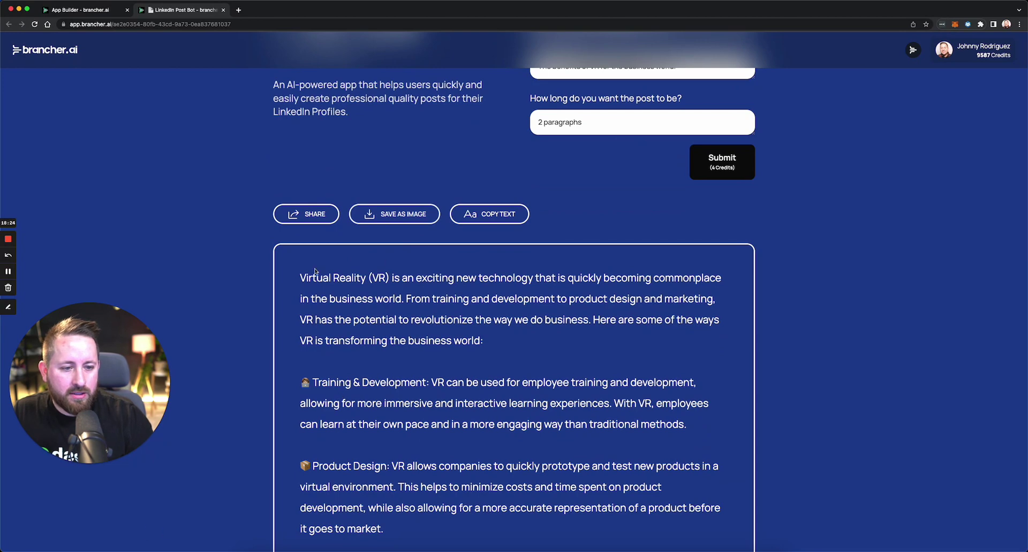
left_click(496, 214)
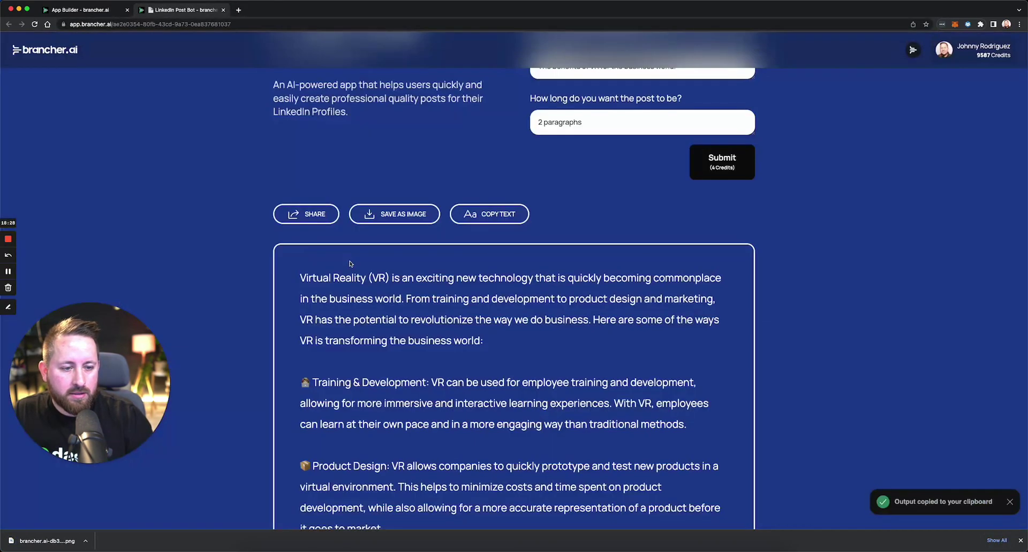
Copy the share link of the results page, open it in a new tab and check the submitted answers there.
left_click(308, 217)
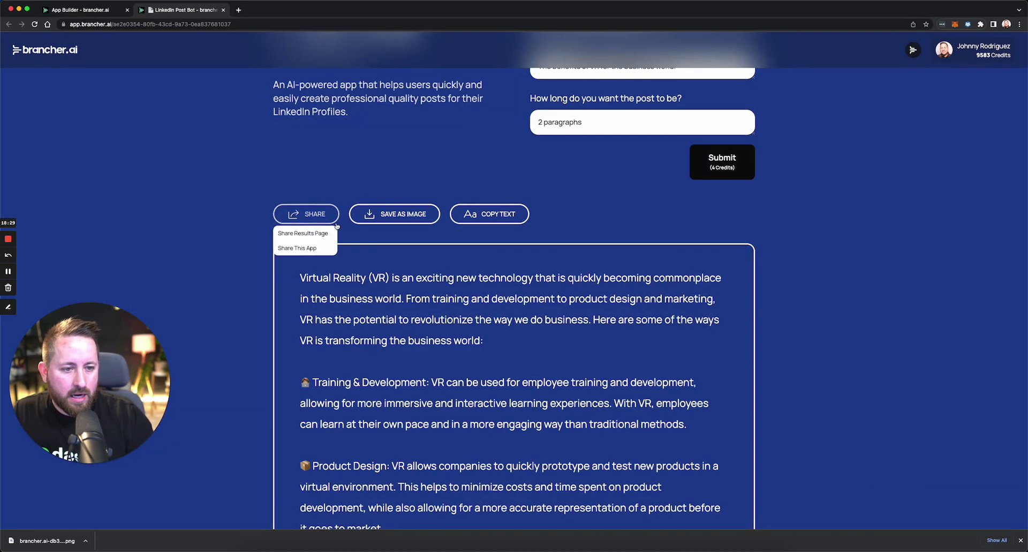
left_click(302, 233)
left_click(602, 315)
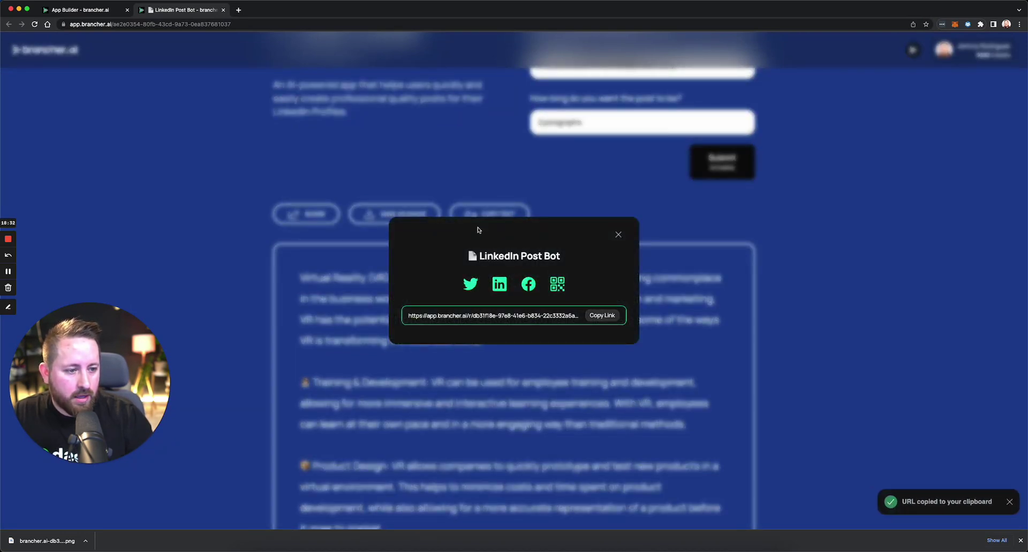
key("super+t")
key("super+v")
key("Return")
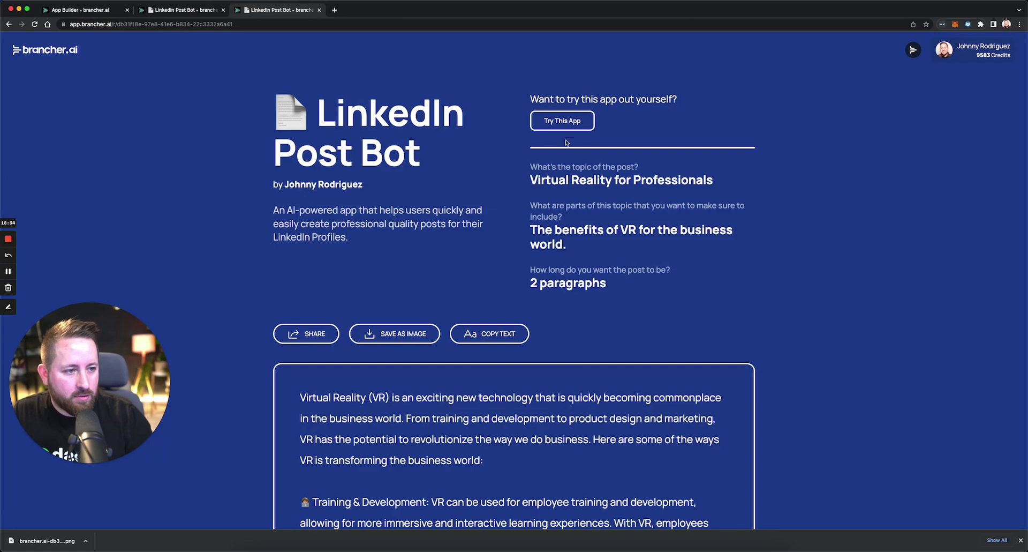
triple_click(554, 179)
triple_click(566, 238)
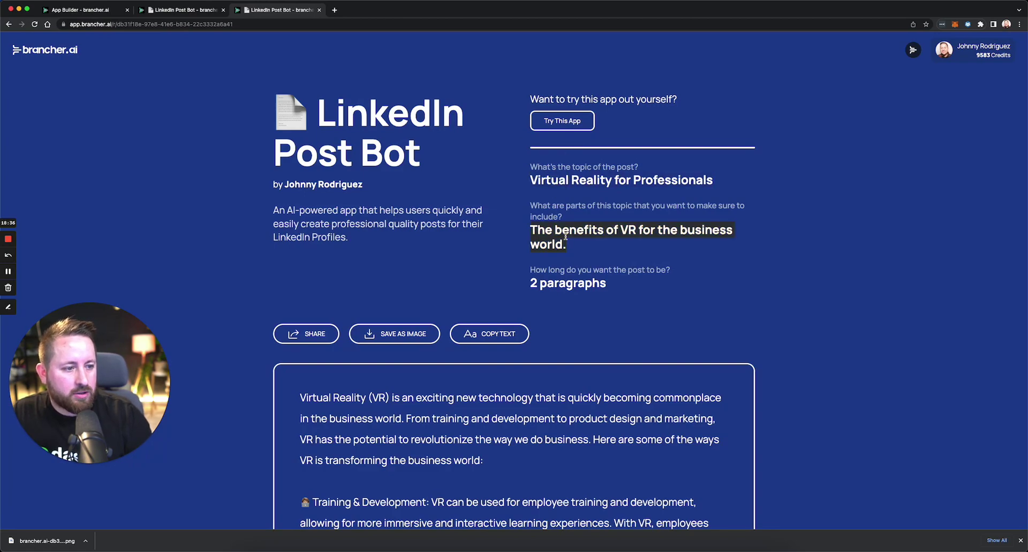
triple_click(564, 288)
left_click(491, 249)
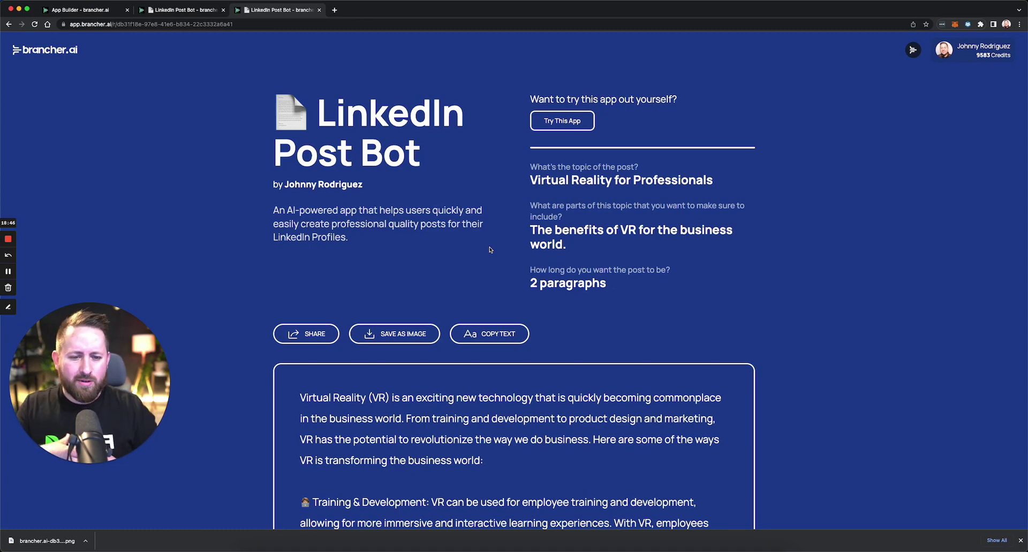
Copy the share link of the app itself from the results page and open it in a new tab.
left_click(313, 333)
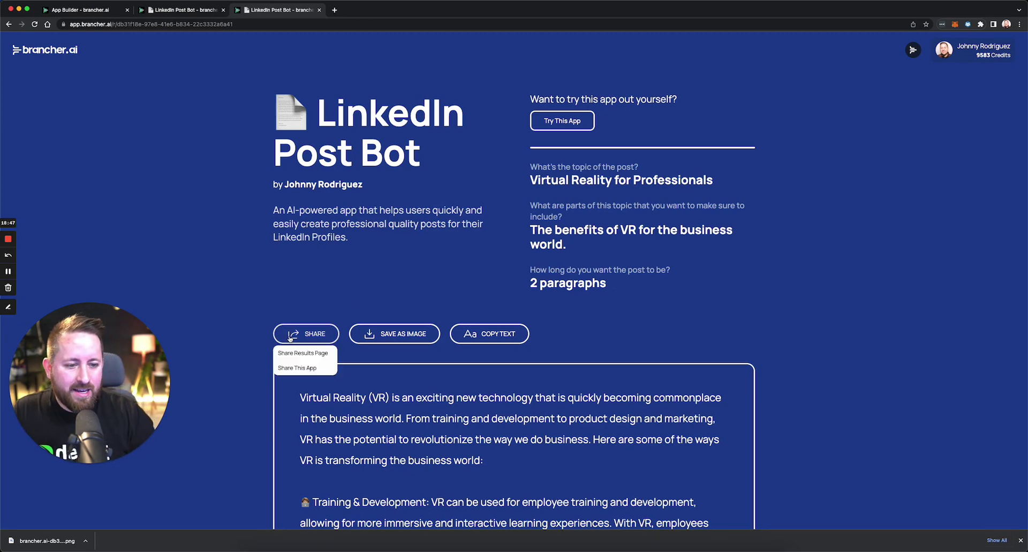
left_click(312, 369)
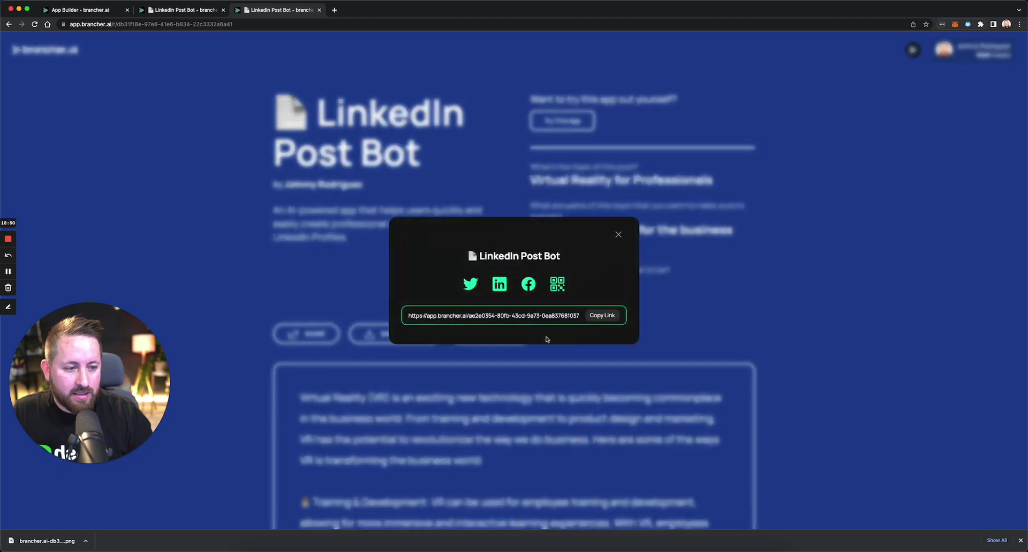
left_click(602, 315)
key("ctrl+t")
key("ctrl+v")
key("Return")
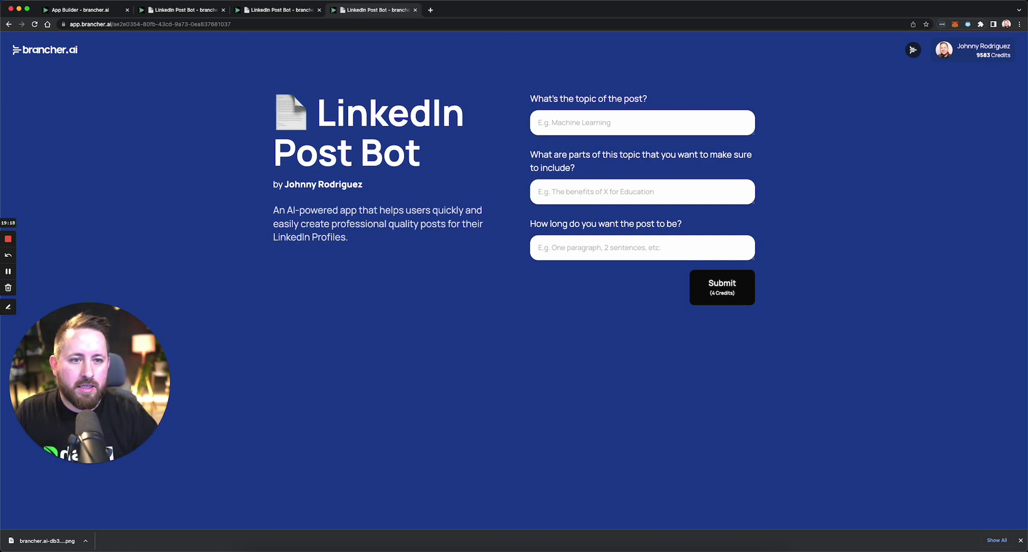
Return to the App Builder and examine the chain of two GPT-3 prompts and the DALL-E prompt.
left_click(260, 13)
left_click(190, 10)
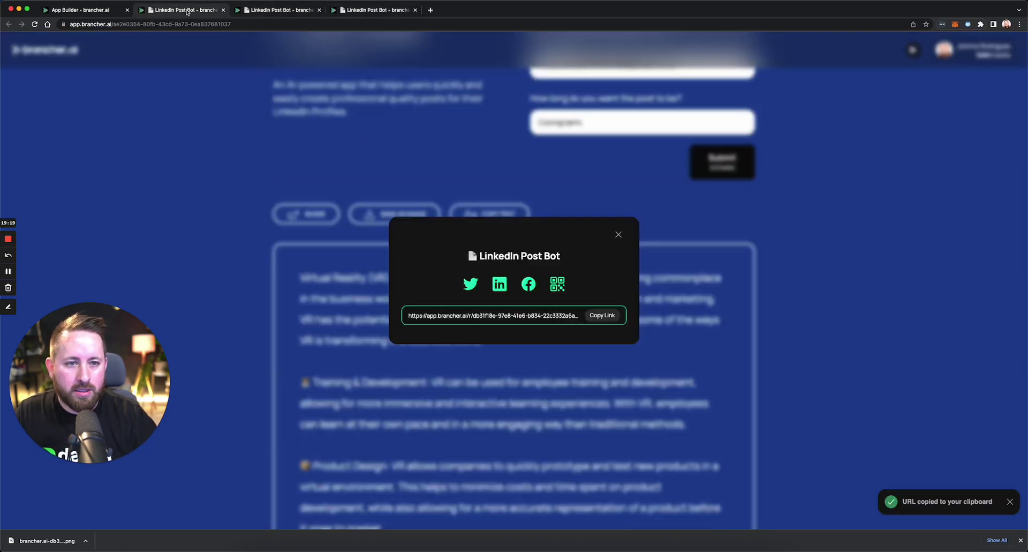
left_click(98, 13)
scroll(243, 166, "up", 5)
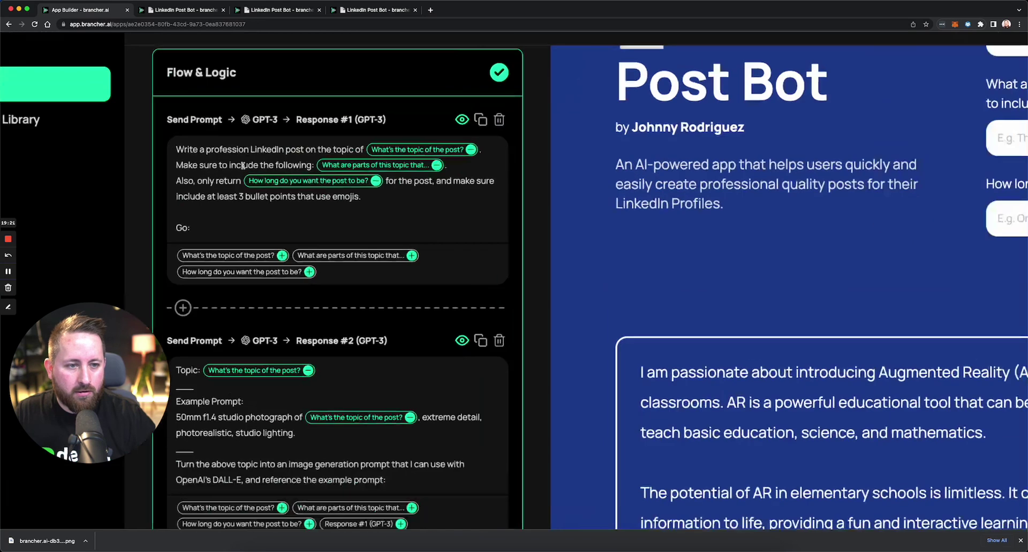
scroll(242, 166, "up", 2)
scroll(252, 233, "up", 2)
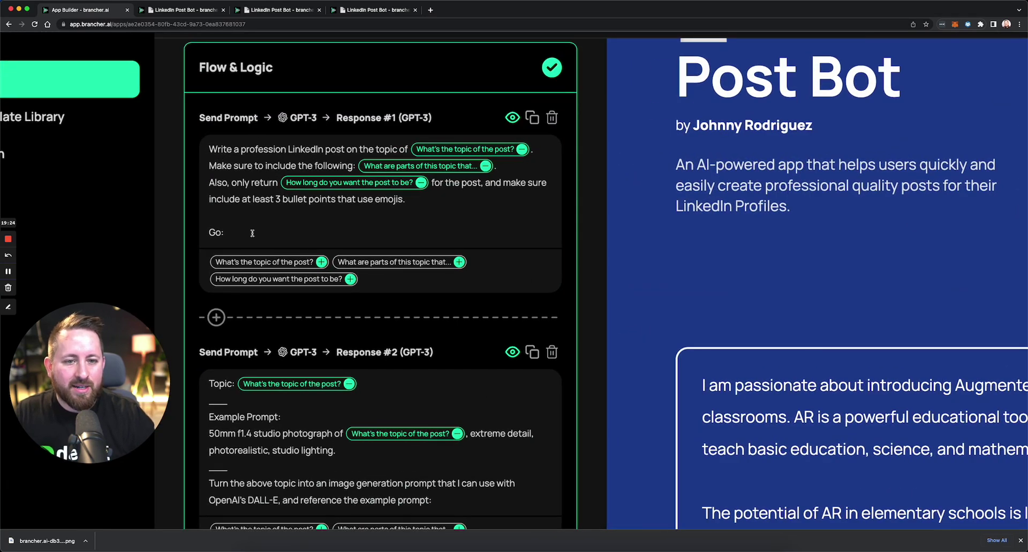
scroll(252, 233, "down", 9)
scroll(249, 370, "down", 5)
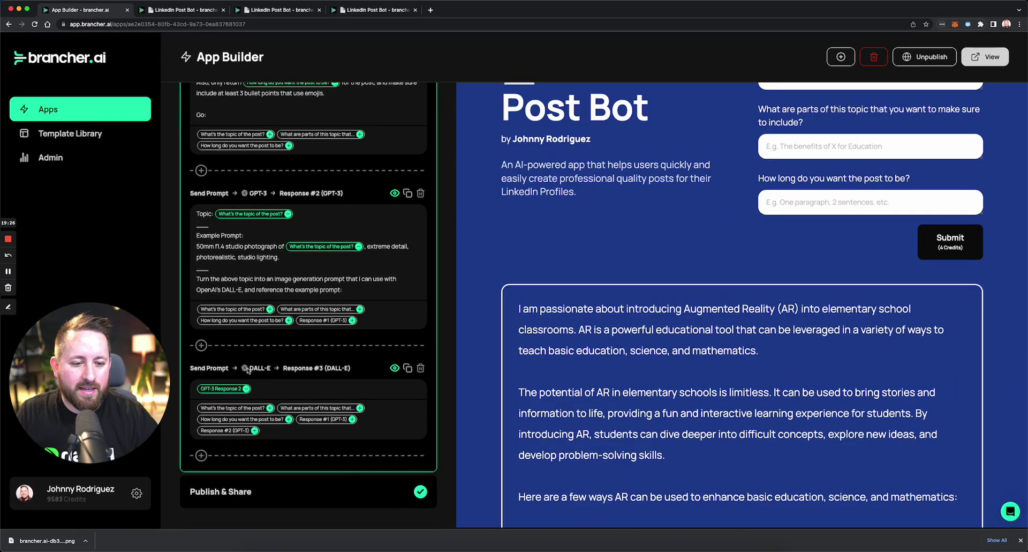